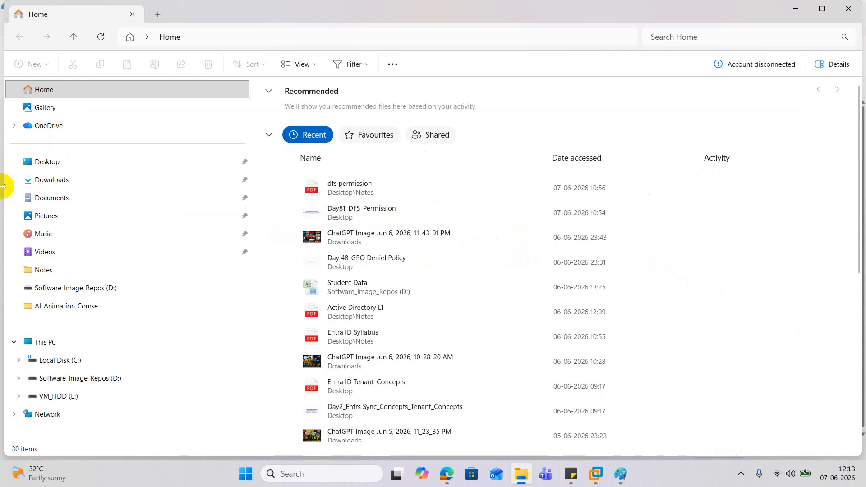
Open the "FSMO Role Concepts" PDF from the Notes folder on the Desktop
left_click(53, 162)
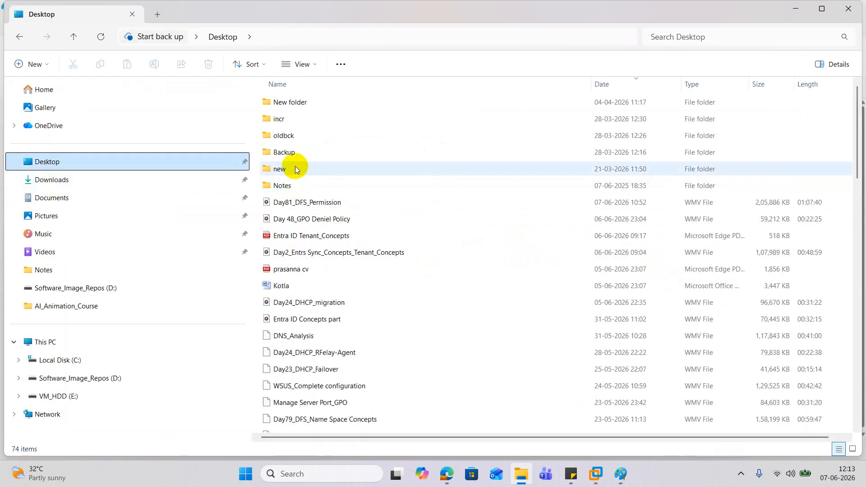
double_click(291, 187)
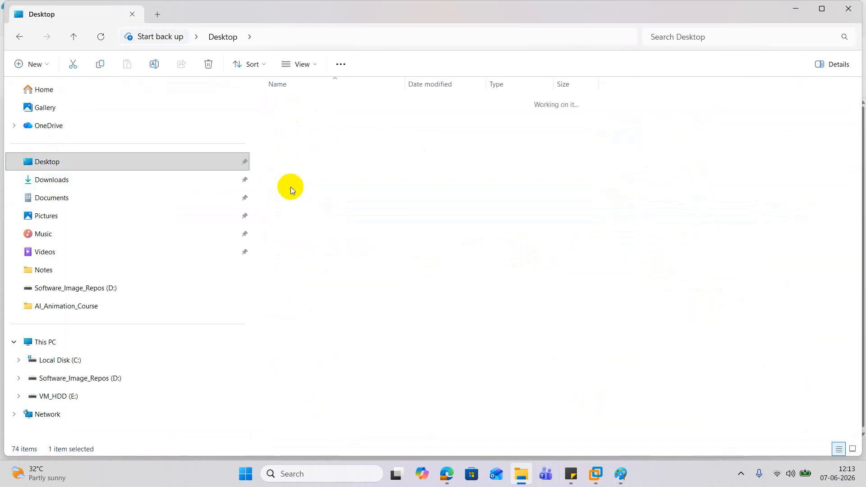
left_click(302, 186)
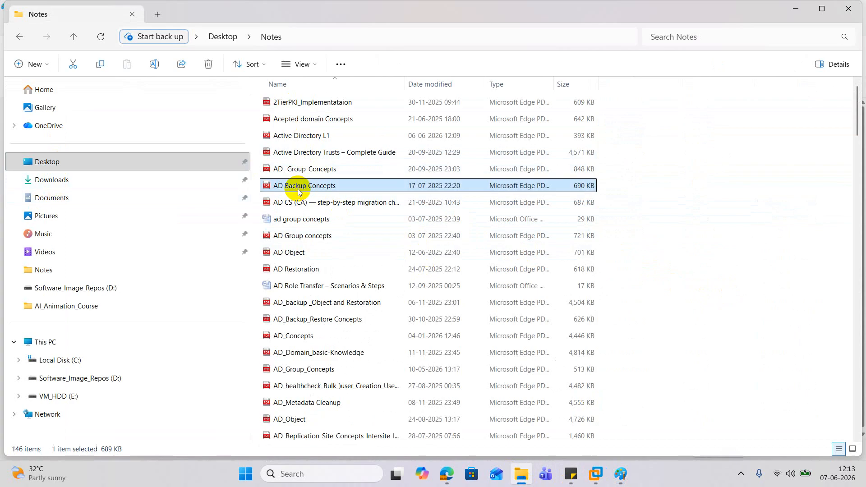
type("fs")
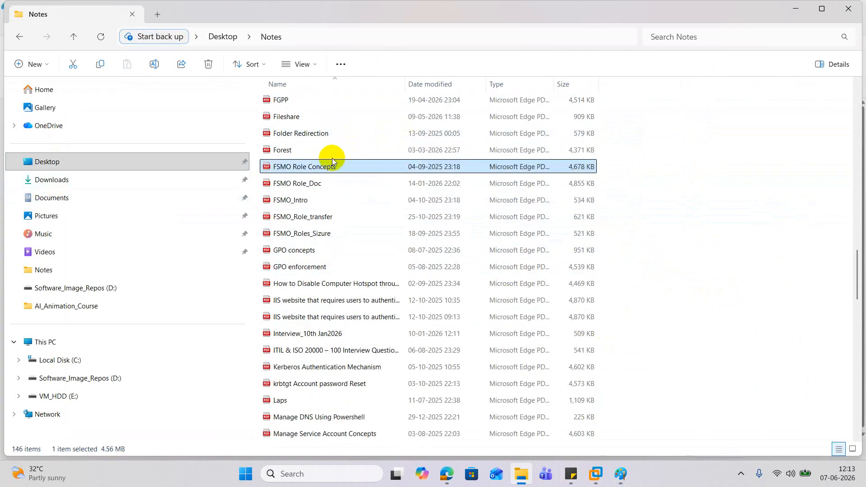
double_click(314, 167)
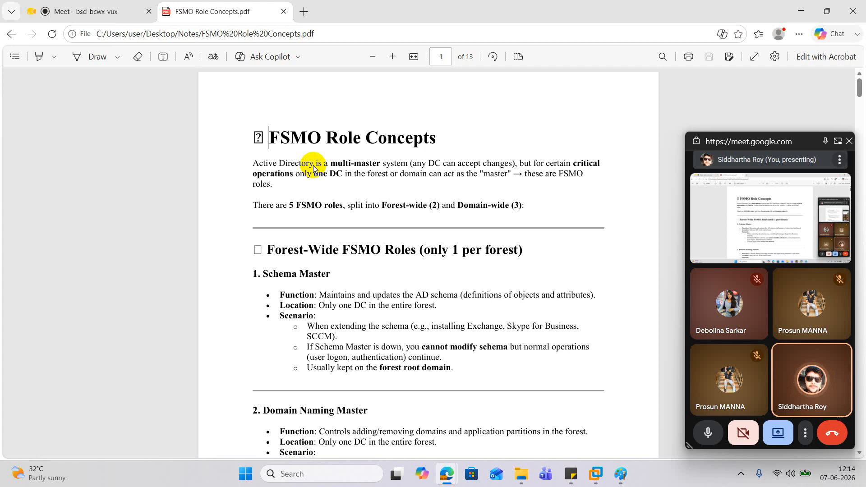
Read the FSMO notes on the five roles, single versus multi-domain forests, practical scenarios and role placement best practices
scroll(266, 182, "down", 5)
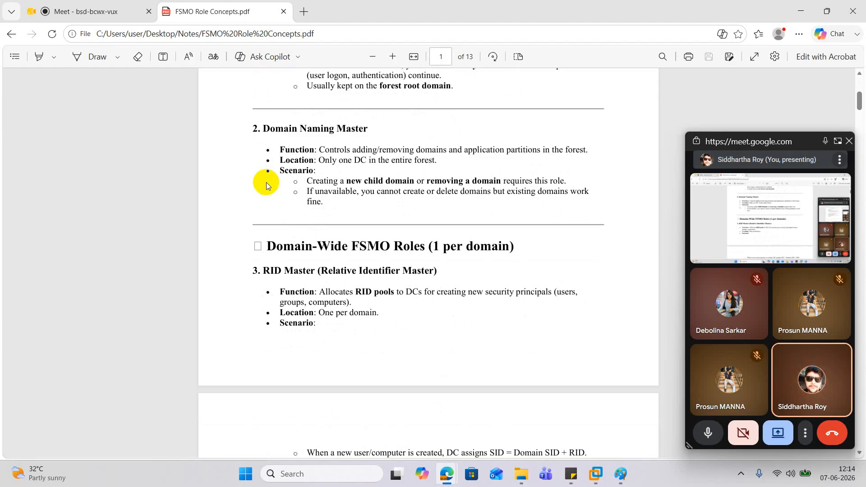
scroll(267, 186, "up", 5)
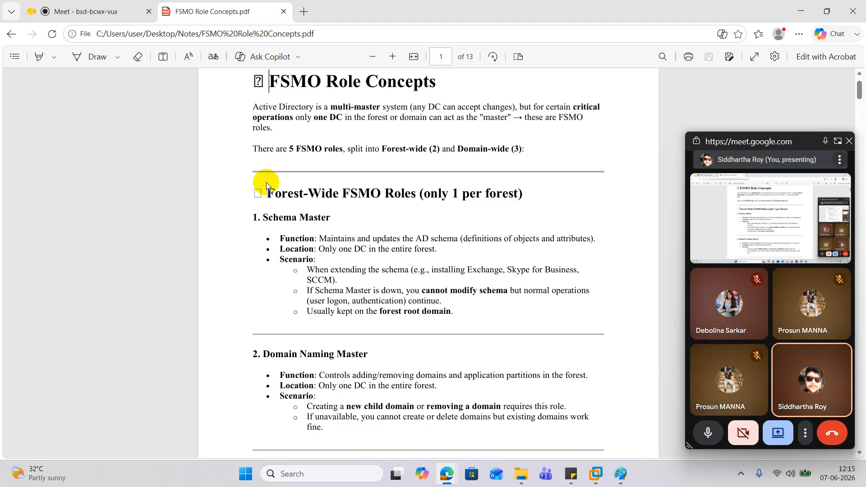
scroll(227, 188, "down", 5)
scroll(226, 187, "up", 2)
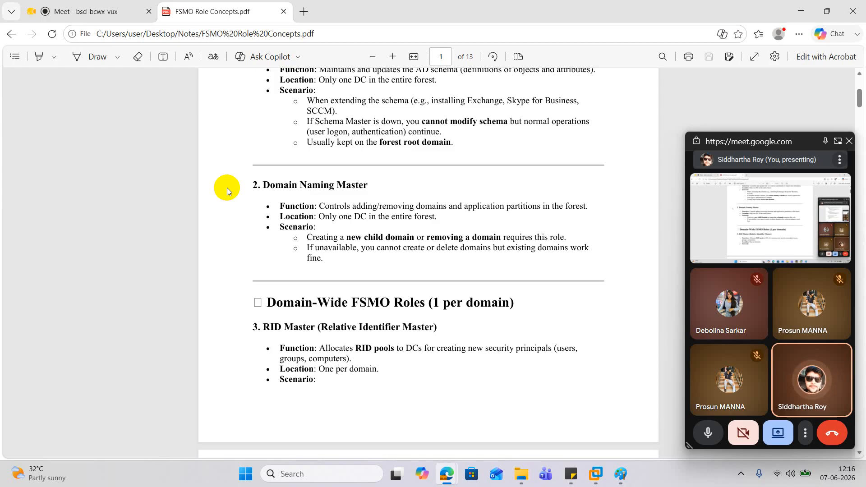
scroll(228, 188, "down", 2)
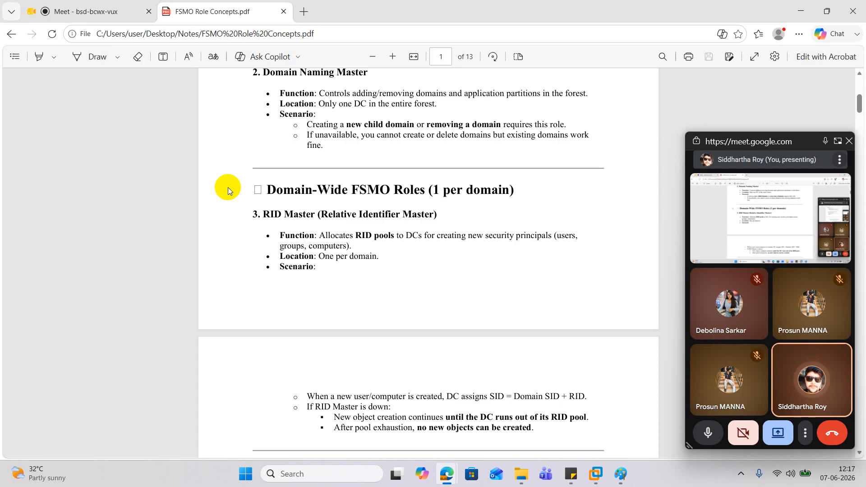
scroll(228, 187, "down", 3)
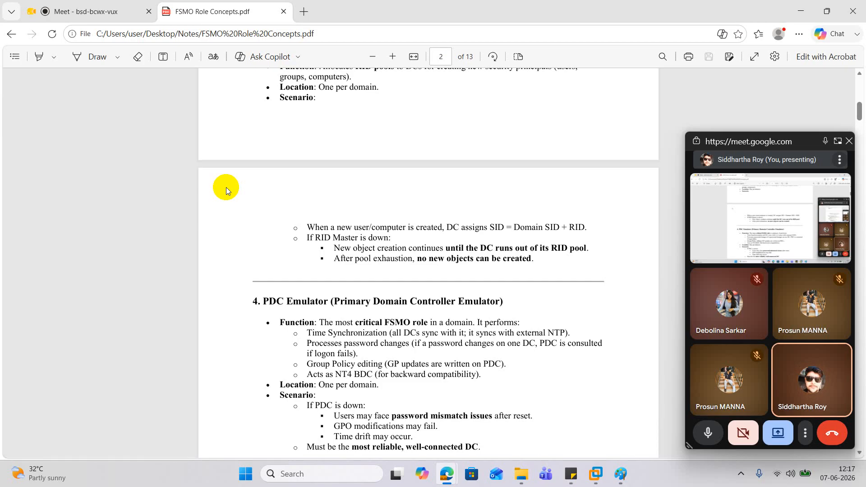
scroll(226, 188, "down", 4)
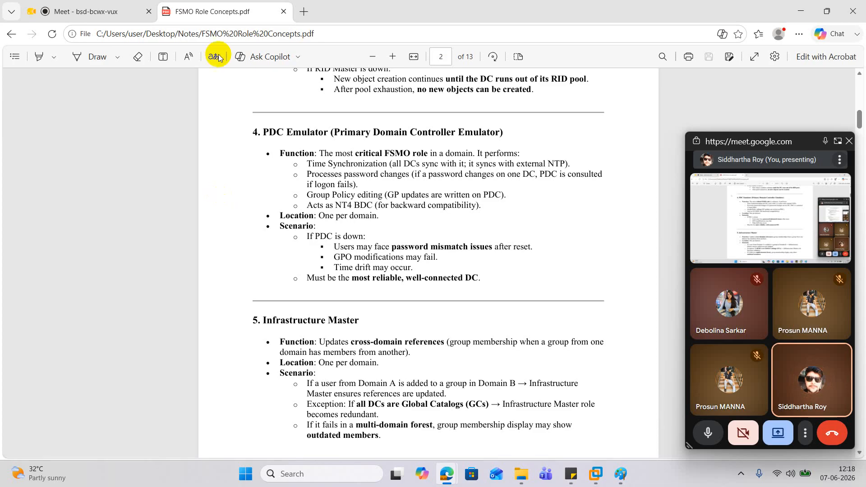
scroll(301, 185, "down", 4)
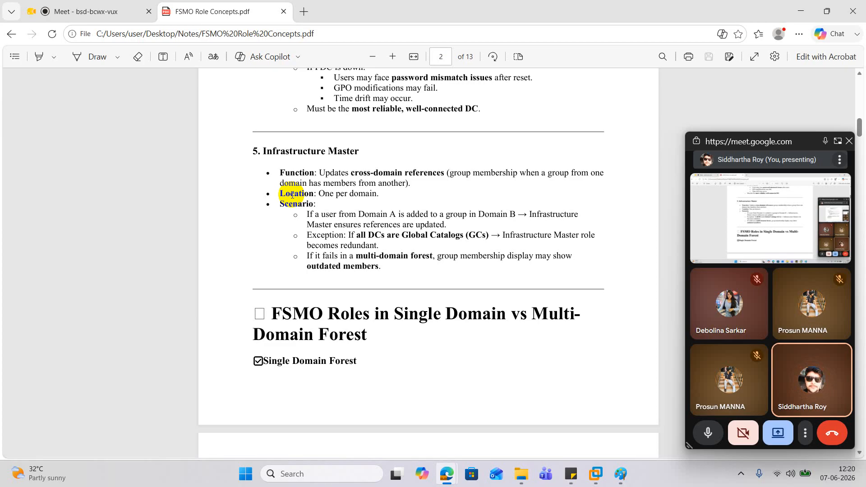
scroll(274, 226, "down", 3)
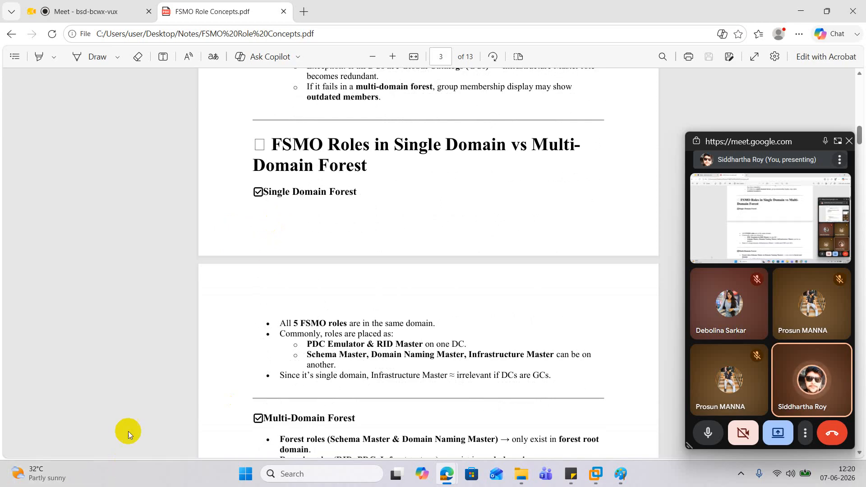
scroll(220, 372, "down", 5)
key("super+w")
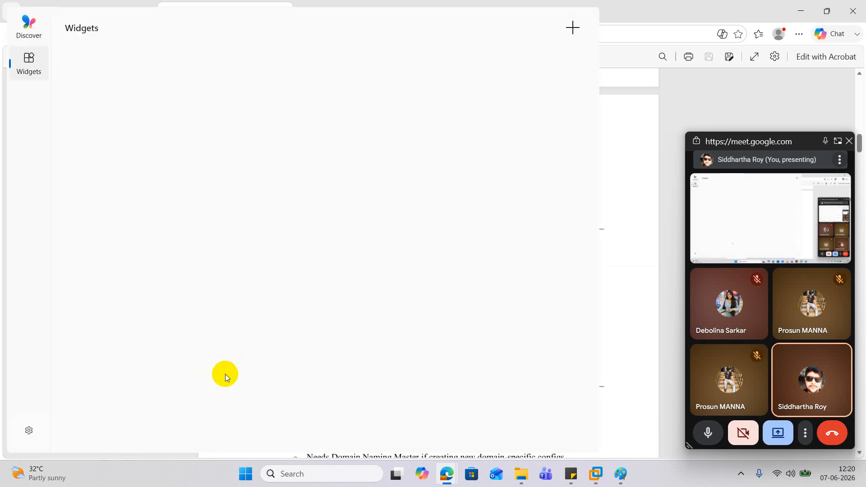
left_click(629, 218)
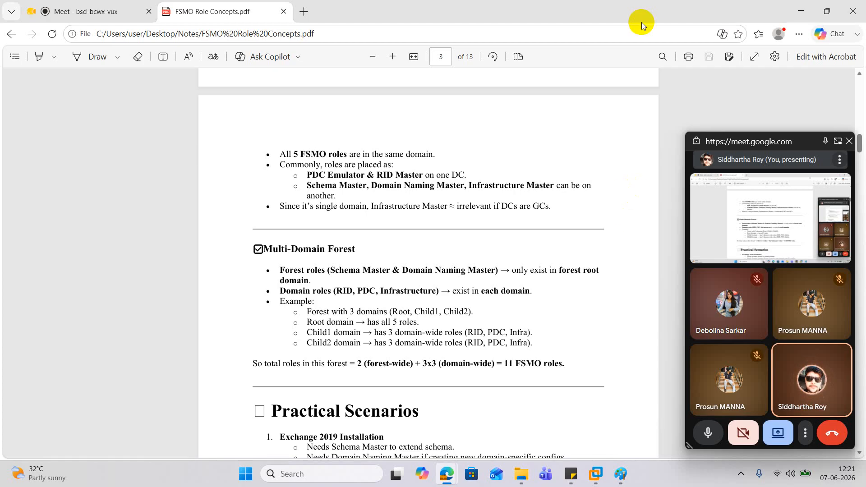
scroll(526, 77, "down", 7)
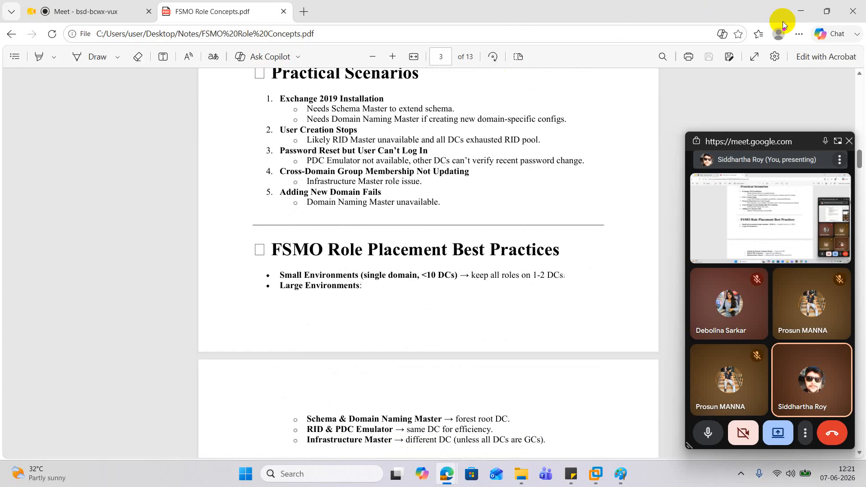
Switch to the DC01 virtual machine in VMware Workstation and move the floating meeting window clear of its display
left_click(802, 11)
left_click(804, 14)
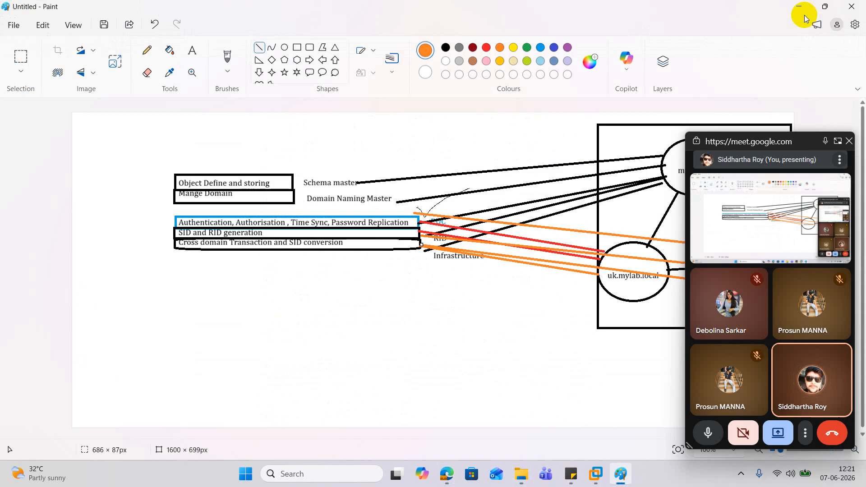
left_click(803, 13)
left_click(198, 206)
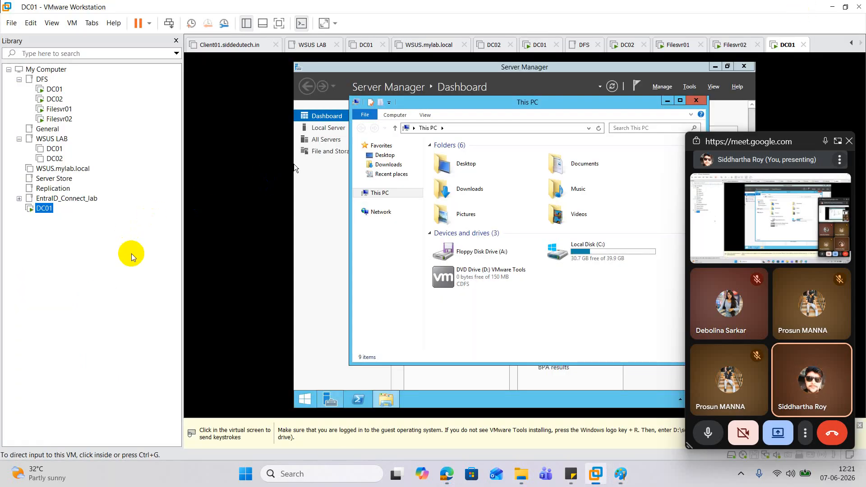
key("ctrl+alt")
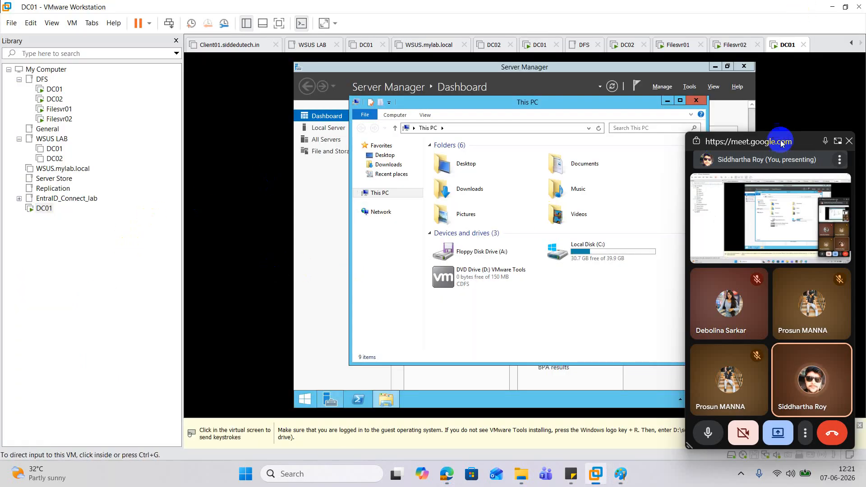
left_click_drag(769, 141, 830, 467)
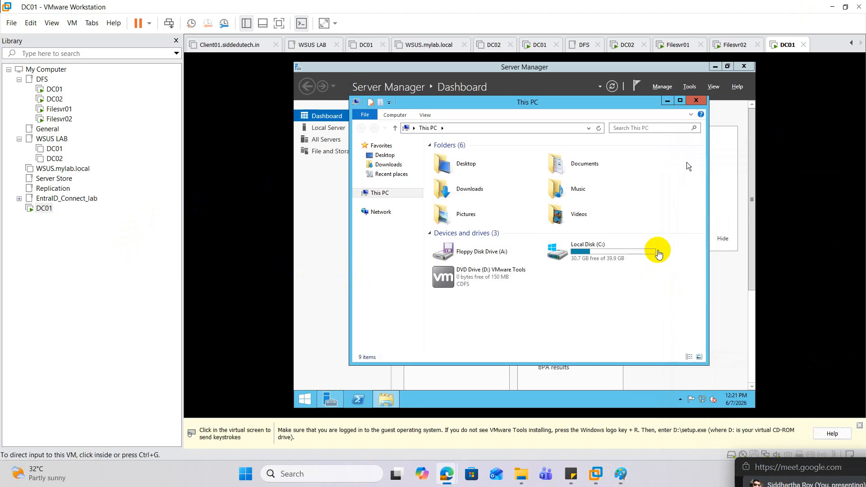
Close the This PC and Server Manager windows on the DC01 virtual machine
left_click(702, 143)
left_click(695, 100)
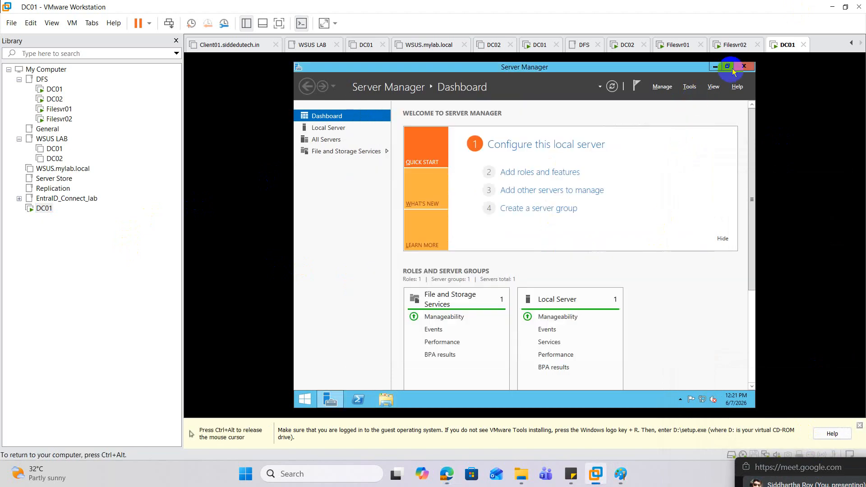
left_click(743, 67)
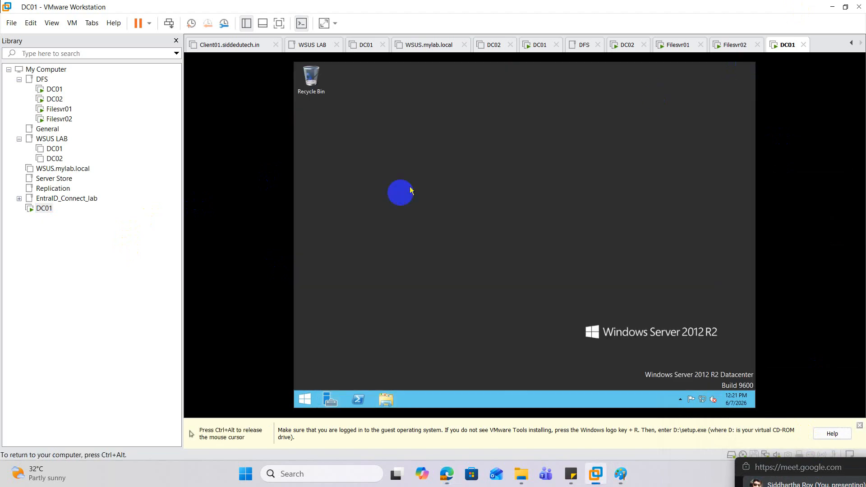
Install VMware Tools from DC01's virtual DVD drive with the default setup options and restart the server
left_click(385, 400)
double_click(444, 273)
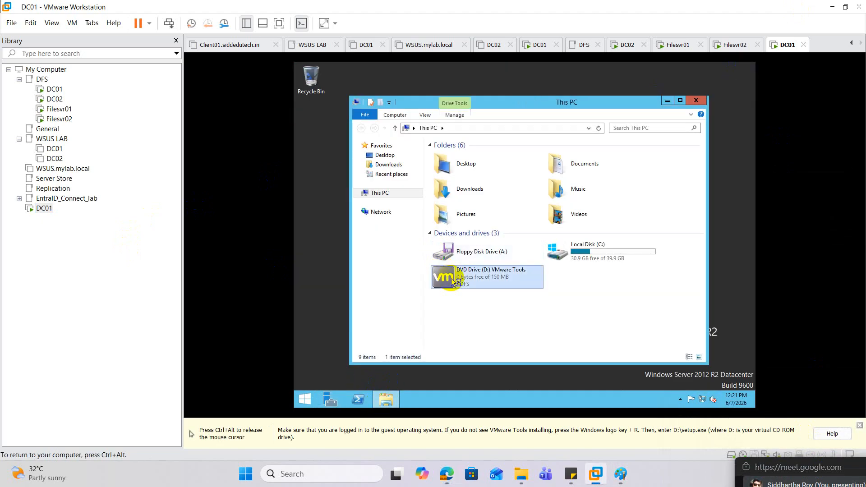
left_click(563, 248)
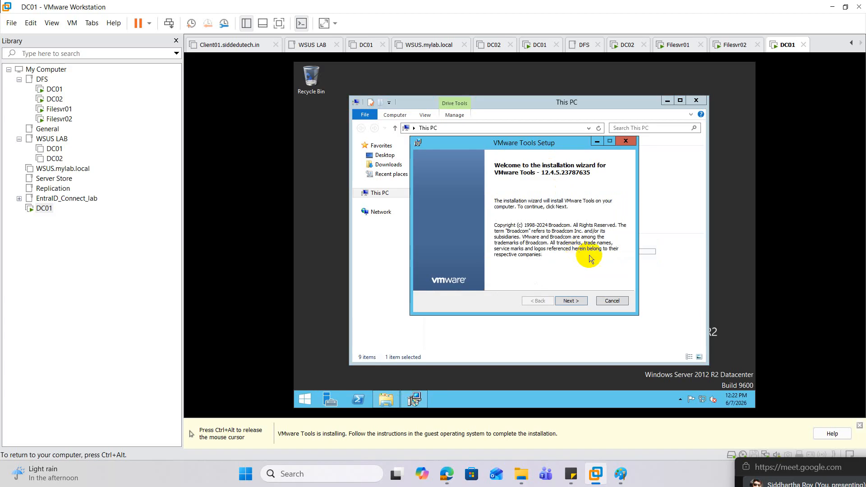
left_click(577, 301)
left_click(577, 301)
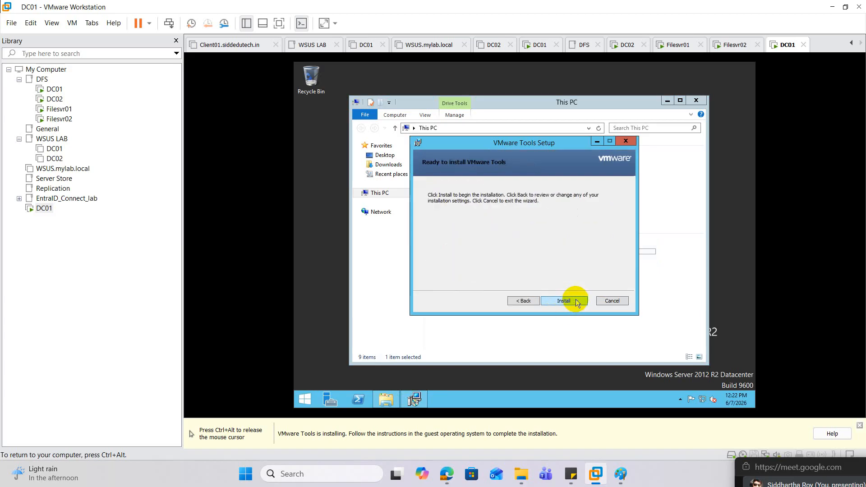
left_click(577, 302)
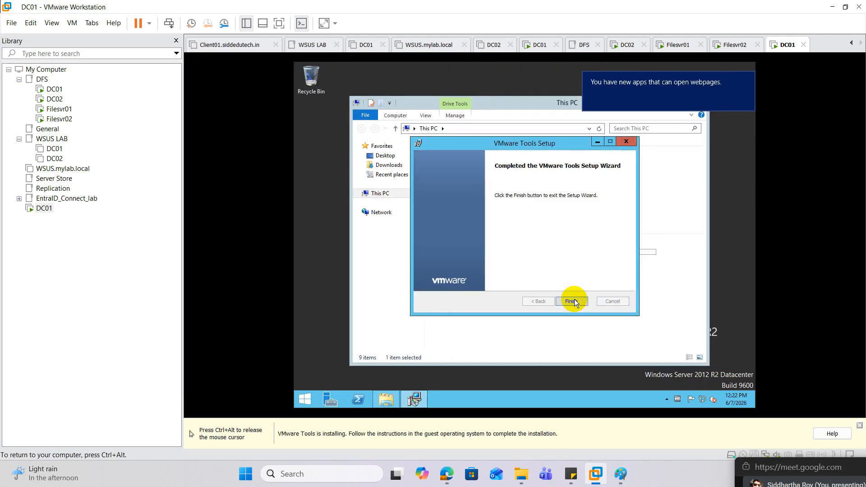
left_click(575, 299)
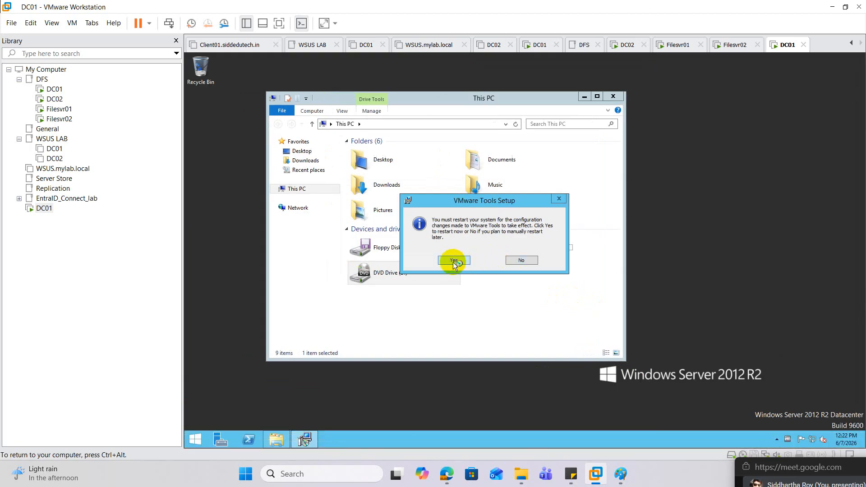
left_click(452, 262)
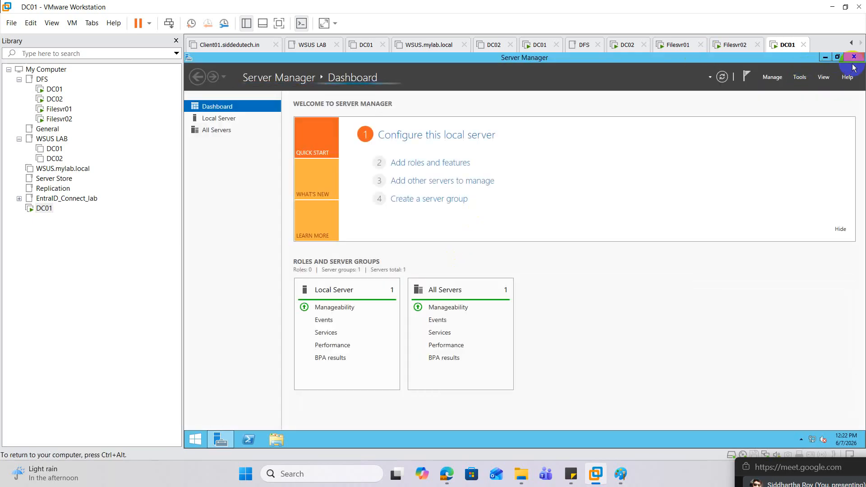
Close Server Manager and launch the sysprep application from the server's Sysprep folder
left_click(854, 57)
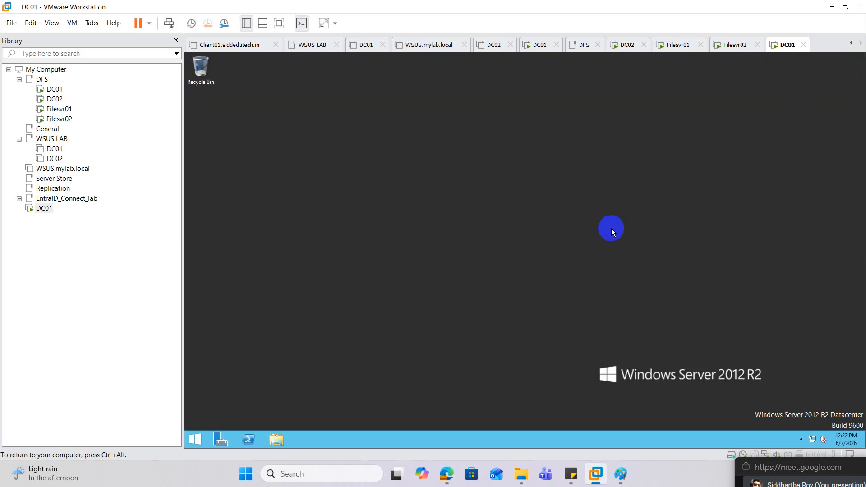
right_click(196, 439)
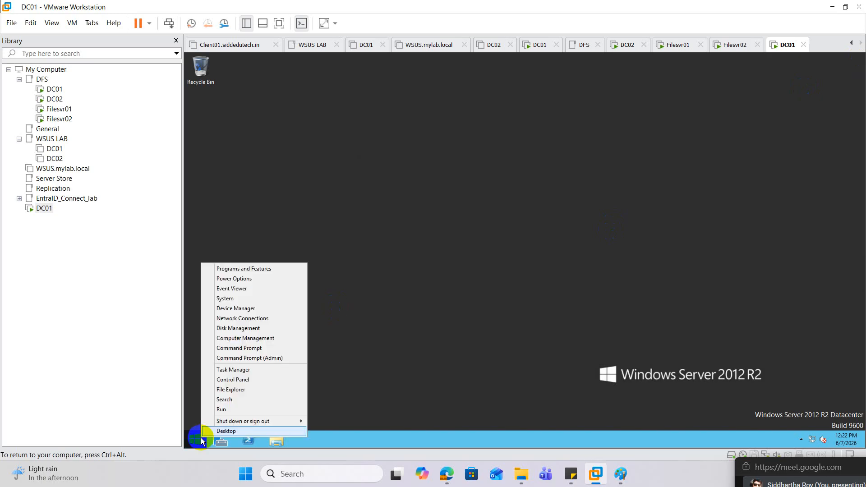
left_click(244, 410)
type("sys")
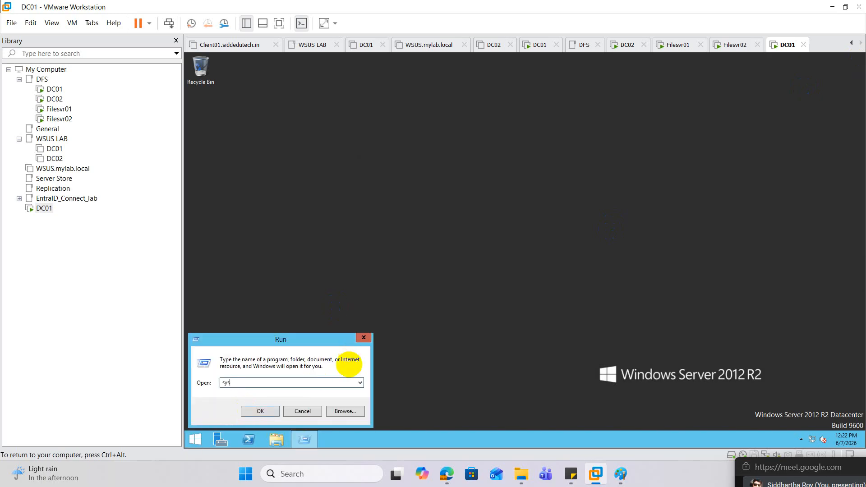
type("prep")
key("Return")
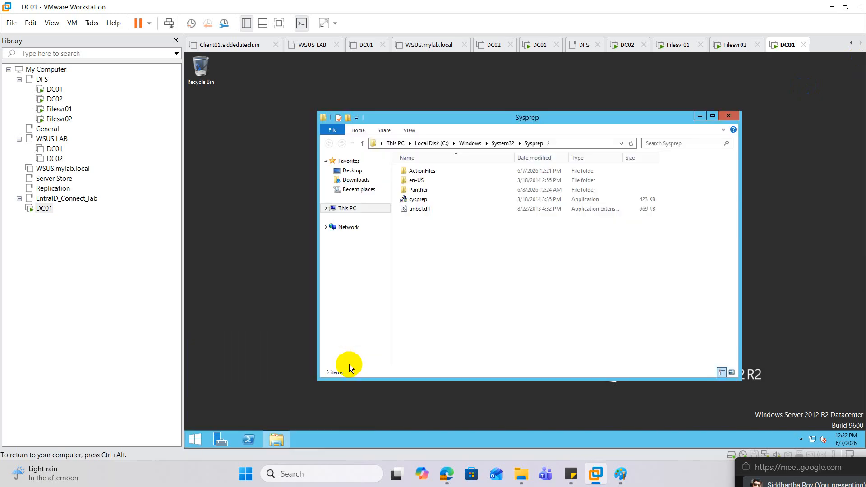
double_click(417, 199)
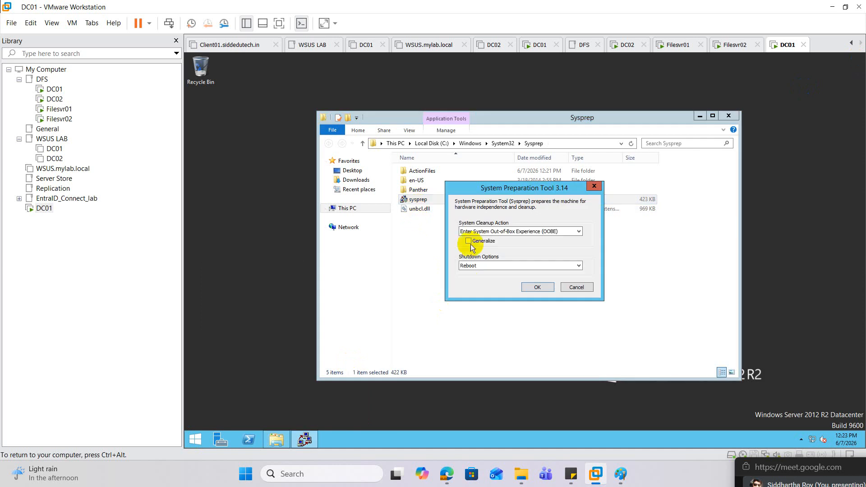
Enable Generalize with the Out-of-Box Experience cleanup action, choose the shutdown option and start Sysprep
left_click(479, 242)
left_click(478, 266)
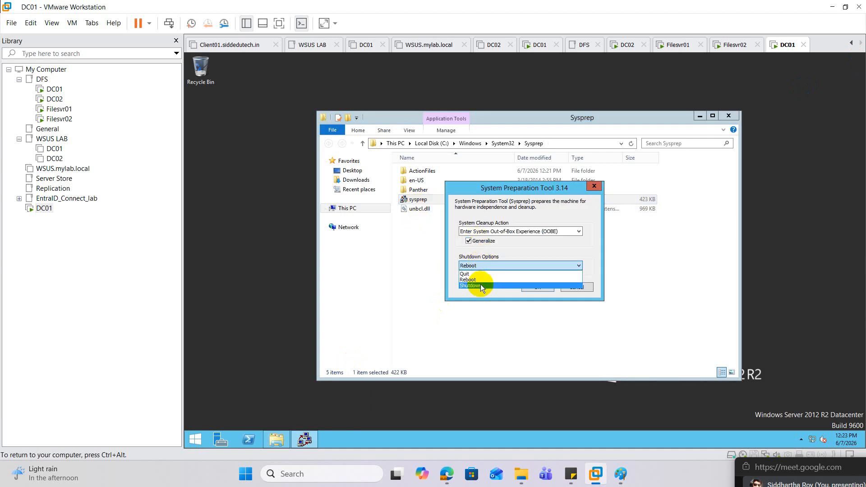
left_click(481, 281)
left_click(538, 287)
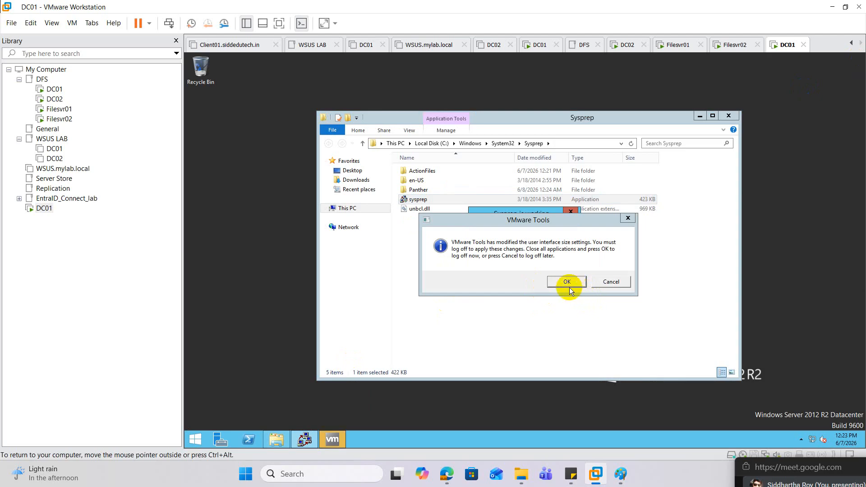
Dismiss the VMware Tools log-off prompt and begin a full clone of the shut-down DC01 virtual machine
left_click(627, 218)
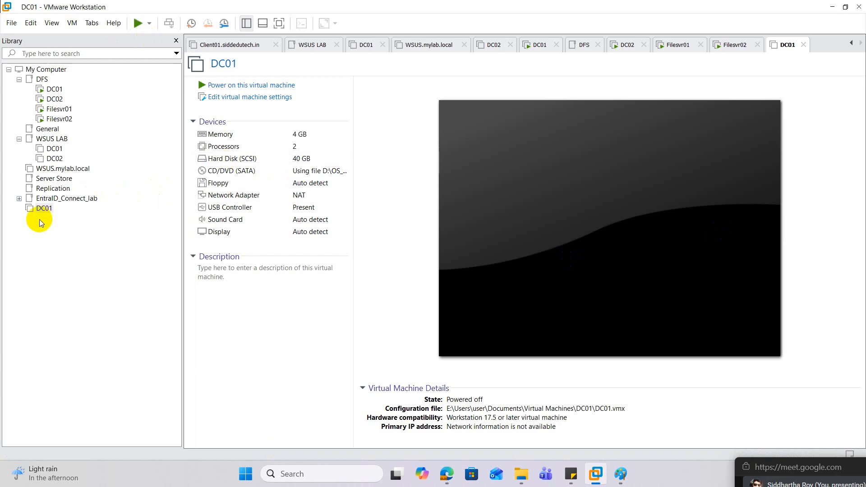
right_click(44, 207)
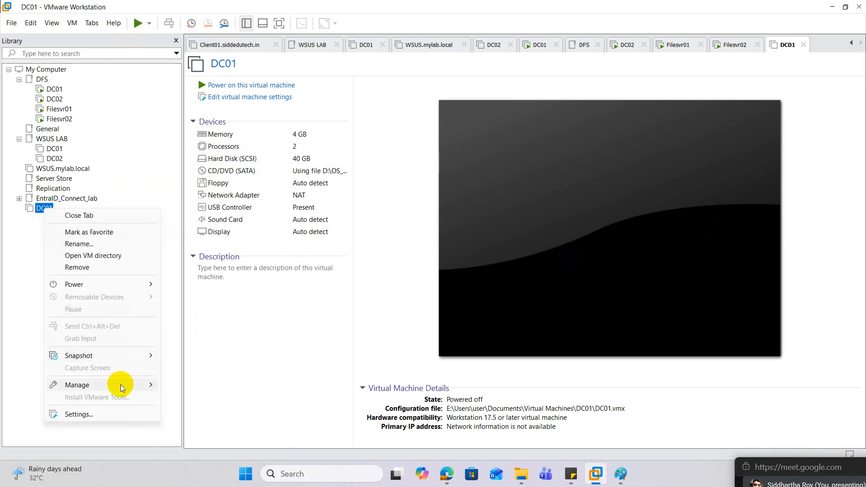
mouse_move(121, 384)
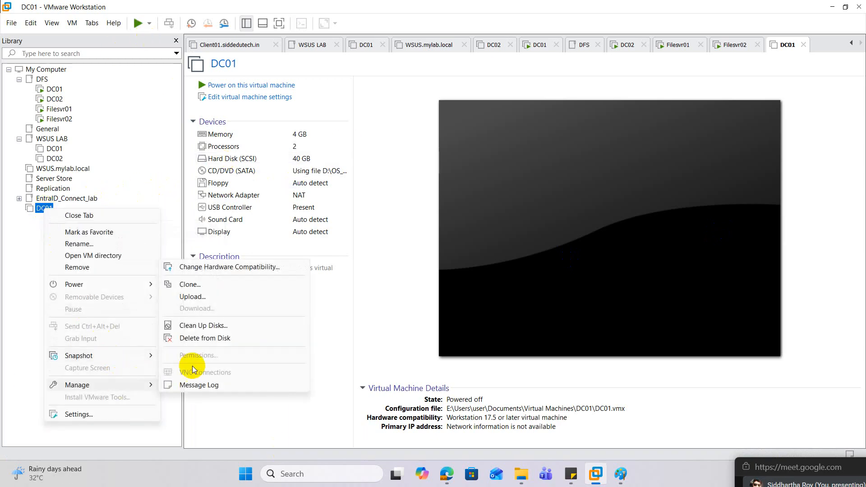
left_click(207, 285)
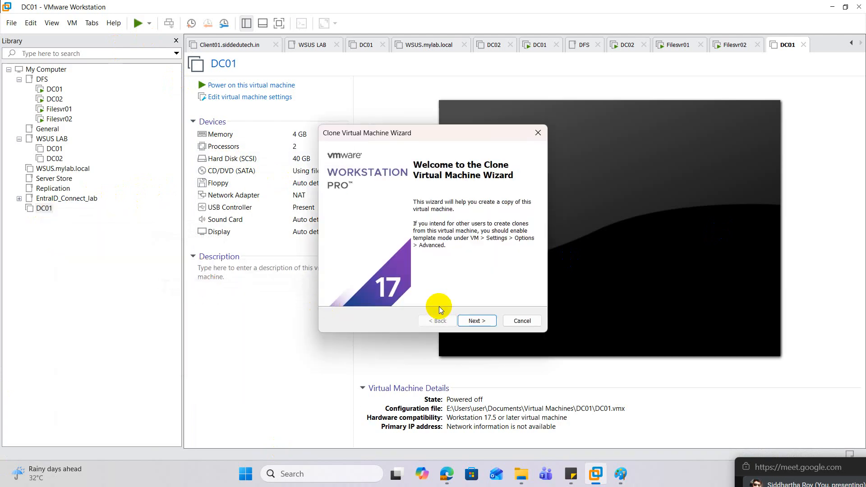
left_click(486, 321)
left_click(488, 322)
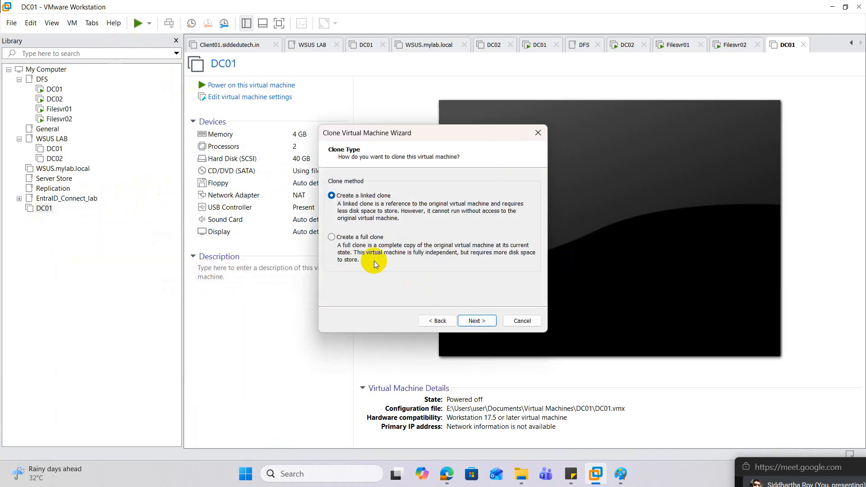
left_click(360, 241)
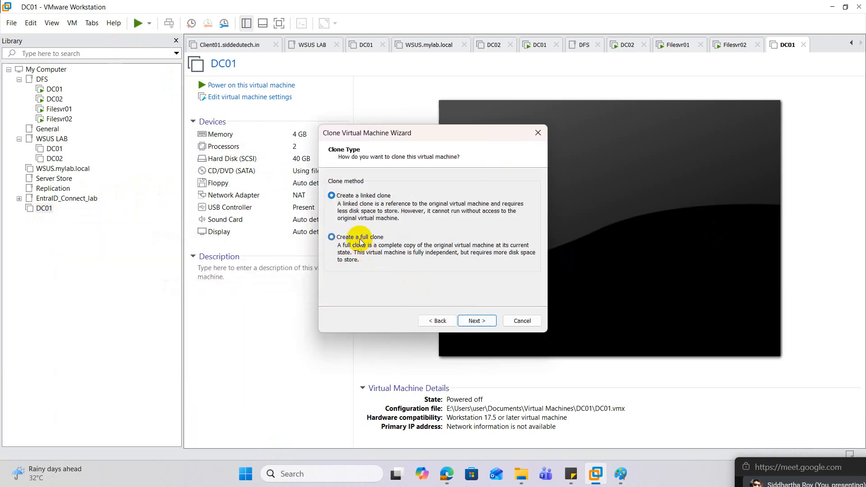
left_click(475, 320)
Name the clone DC02, set its location to e:\Users\user\Documents\Virtual Machines\DC02, and create the full clone
left_click(354, 195)
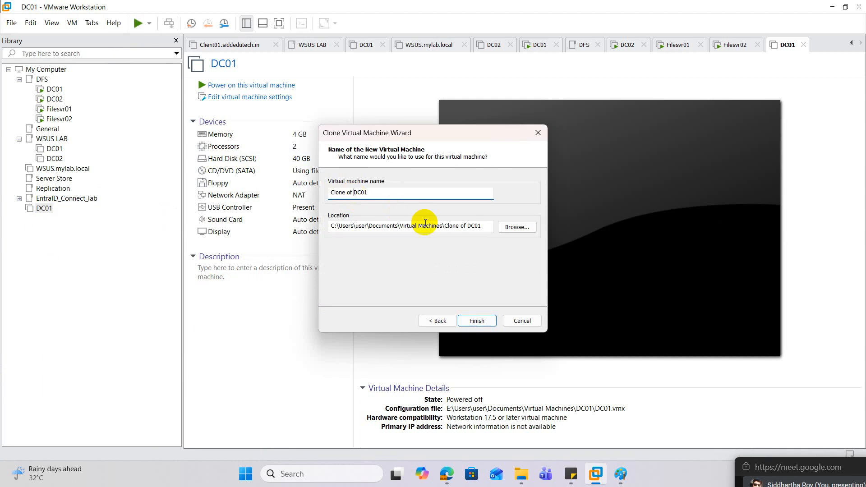
key("BackSpace")
key("BackSpace")
key("BackSpace")
key("BackSpace")
key("BackSpace")
key("BackSpace")
key("BackSpace")
key("BackSpace")
key("BackSpace")
type("2")
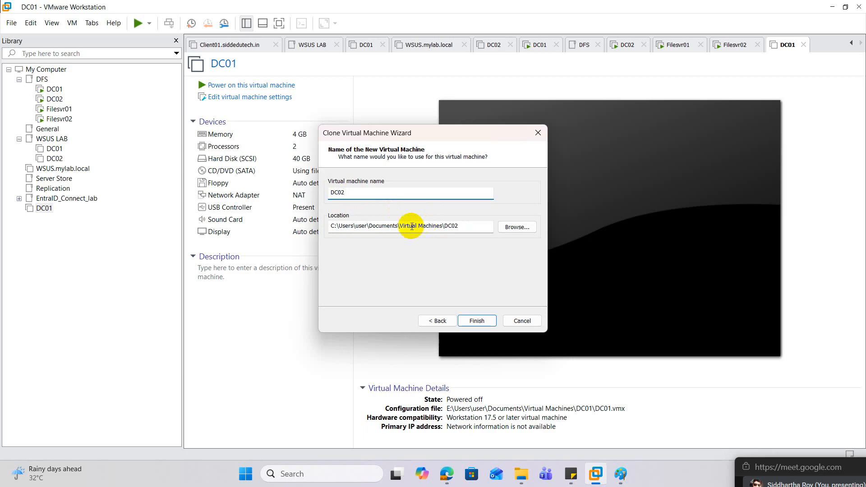
left_click(332, 225)
key("Delete")
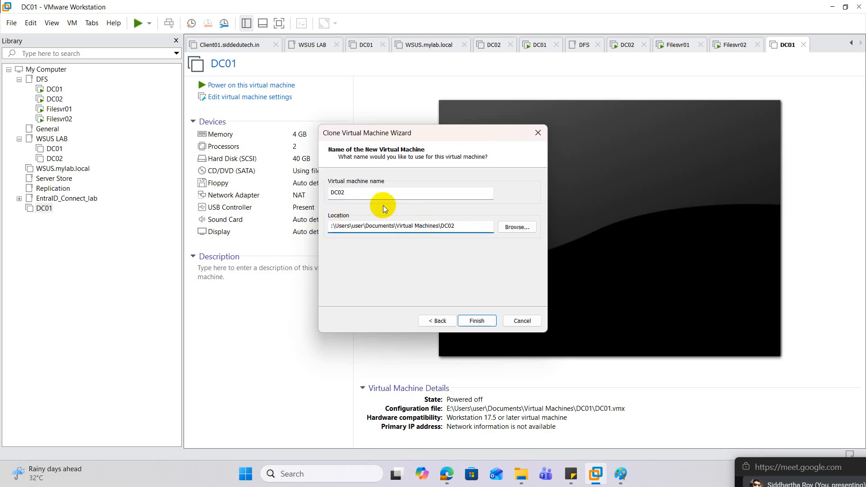
type("e")
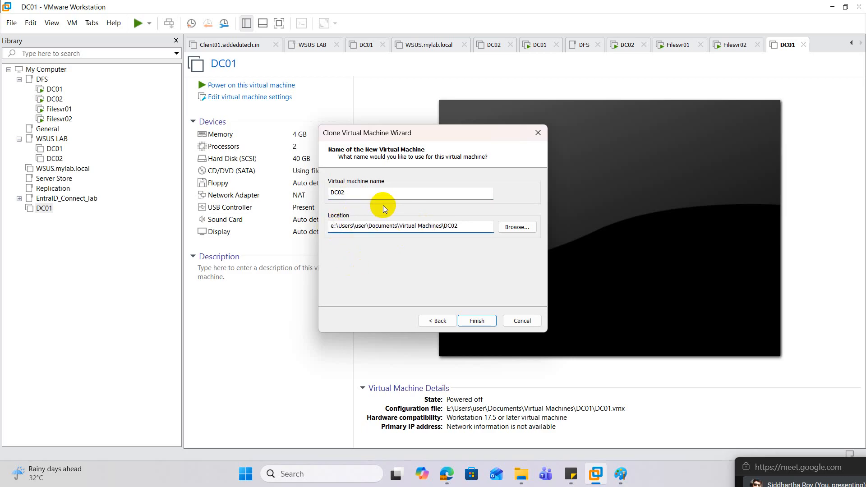
key("BackSpace")
type("e")
left_click(483, 321)
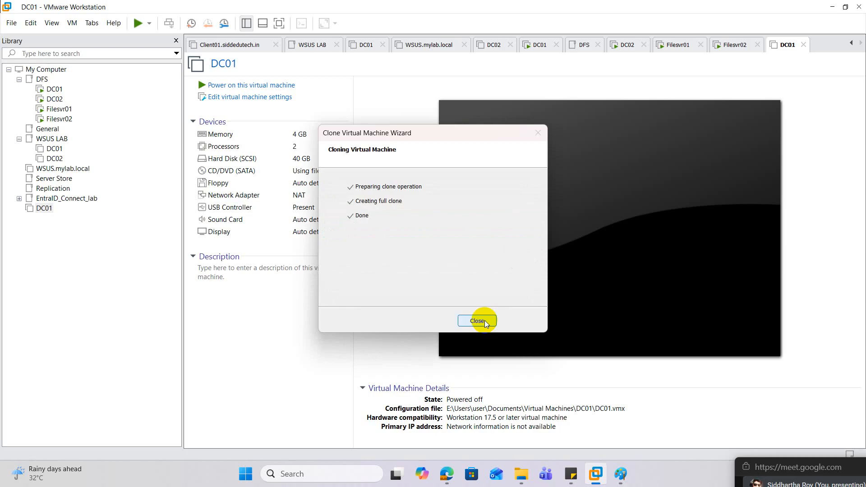
left_click(485, 322)
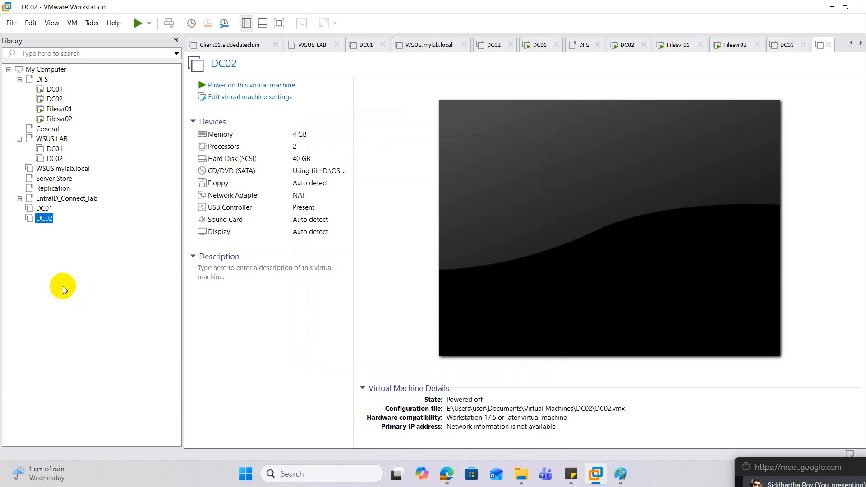
Set DC01's network adapter to the custom virtual network VMnet0 in its virtual machine settings
right_click(45, 209)
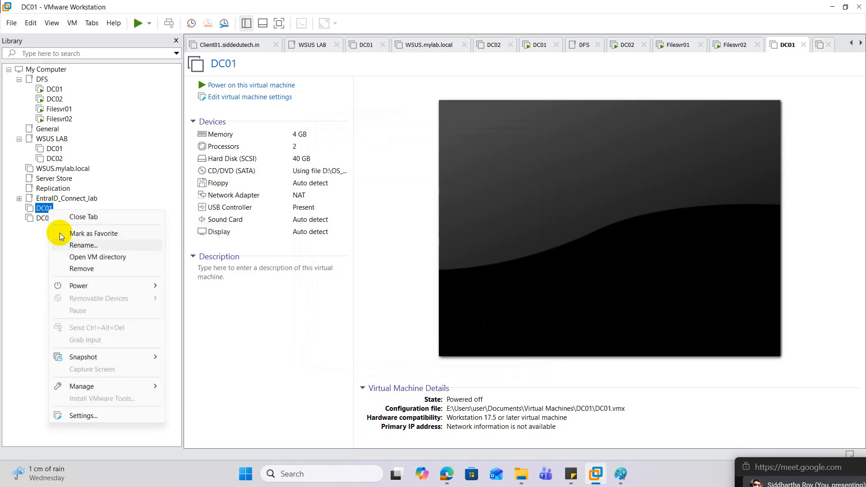
left_click(90, 415)
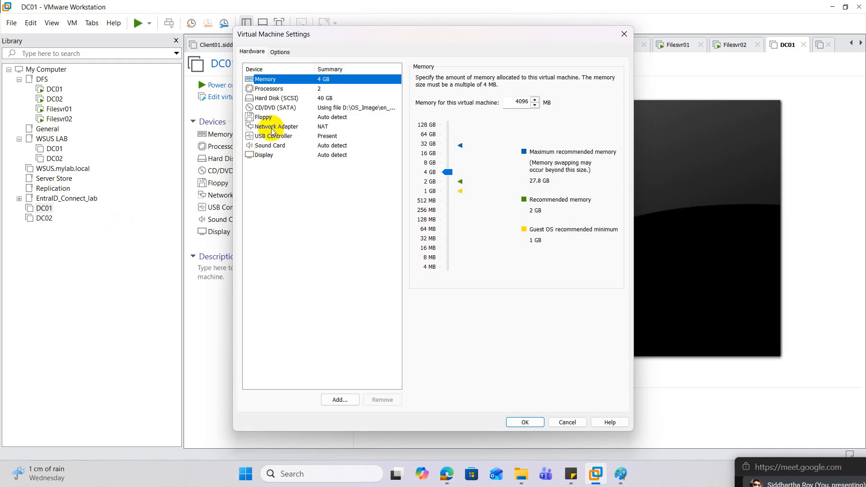
left_click(293, 126)
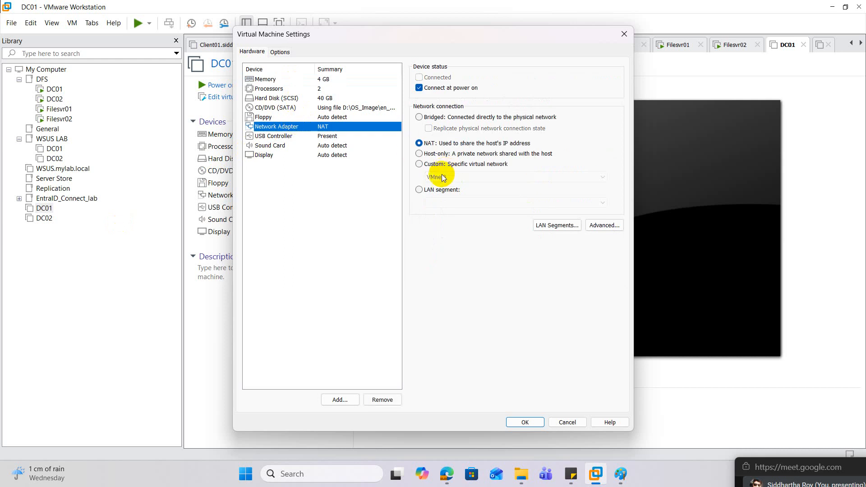
left_click(419, 165)
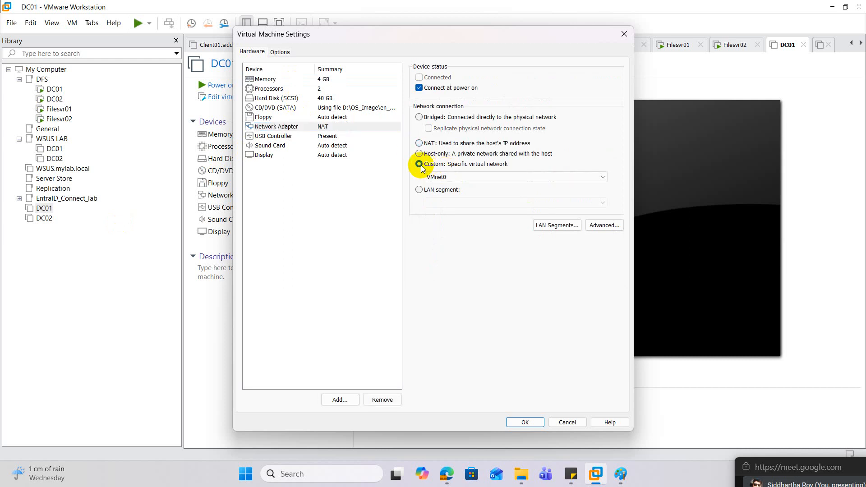
left_click(506, 423)
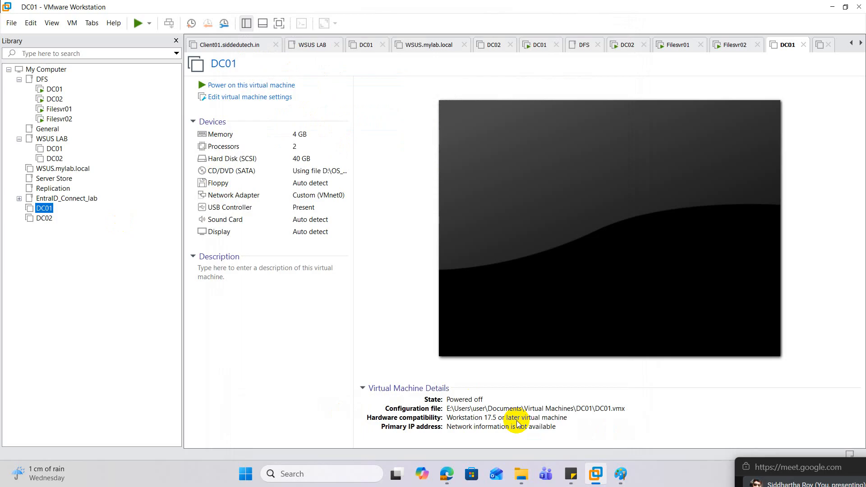
Set DC02's network adapter to the custom virtual network VMnet0 in its virtual machine settings
right_click(53, 218)
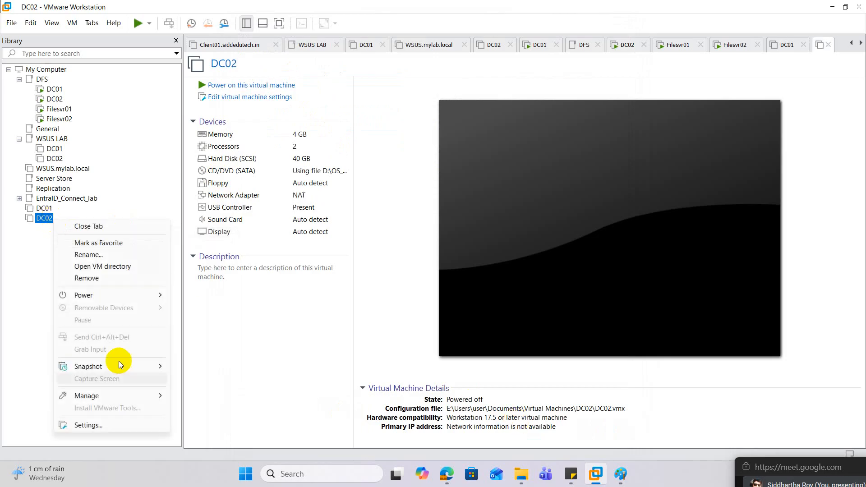
left_click(104, 423)
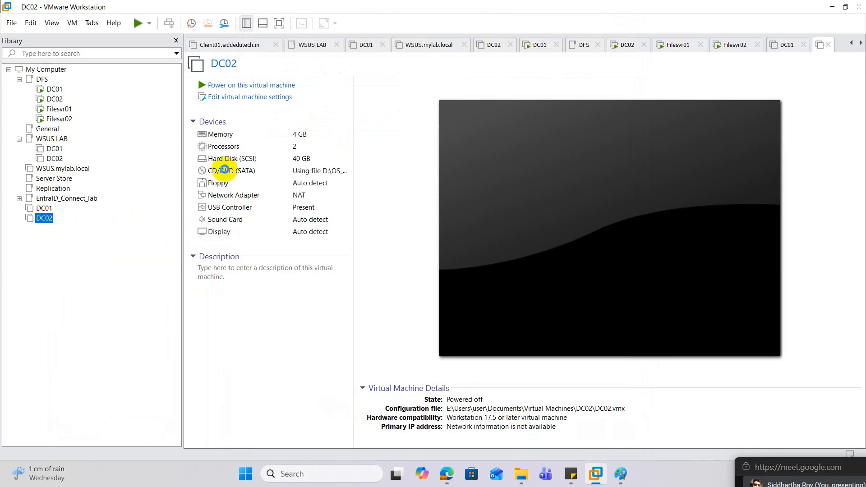
left_click(274, 128)
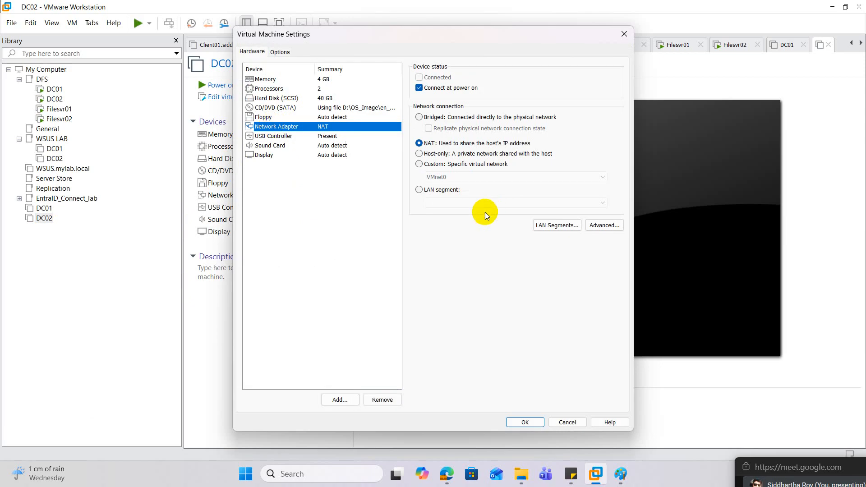
left_click(419, 164)
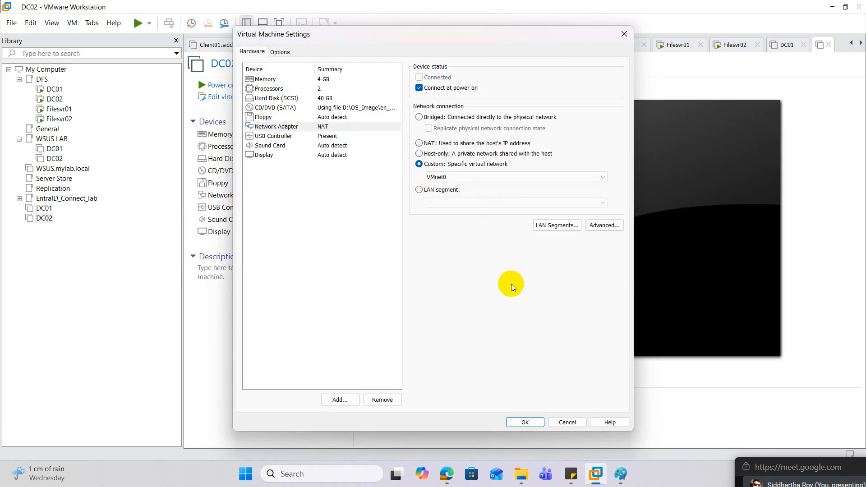
left_click(525, 421)
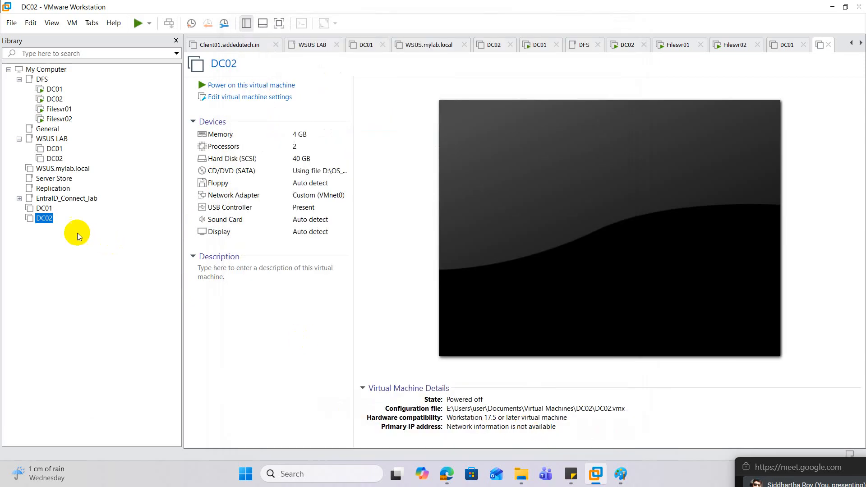
Power on the standalone DC01 virtual machine and agree to try connecting the floppy device at every power-on
left_click(44, 208)
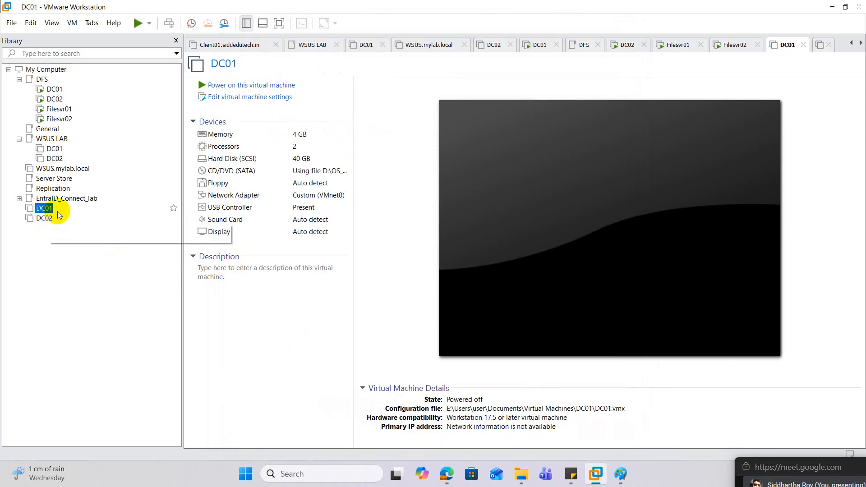
left_click(238, 86)
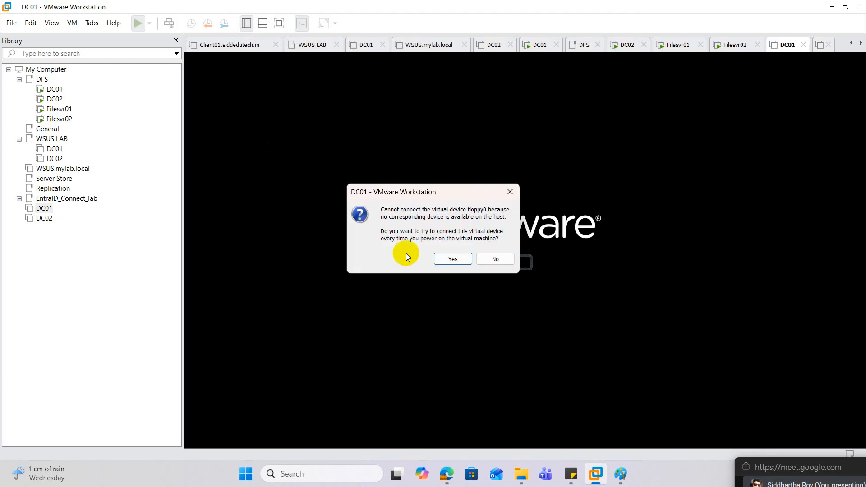
left_click(451, 259)
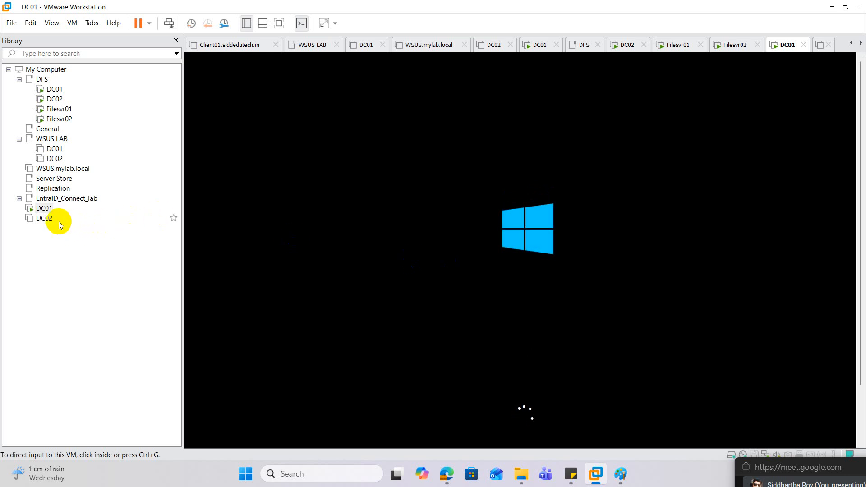
Power on the cloned DC02 virtual machine and agree to the floppy device connection prompt
left_click(45, 218)
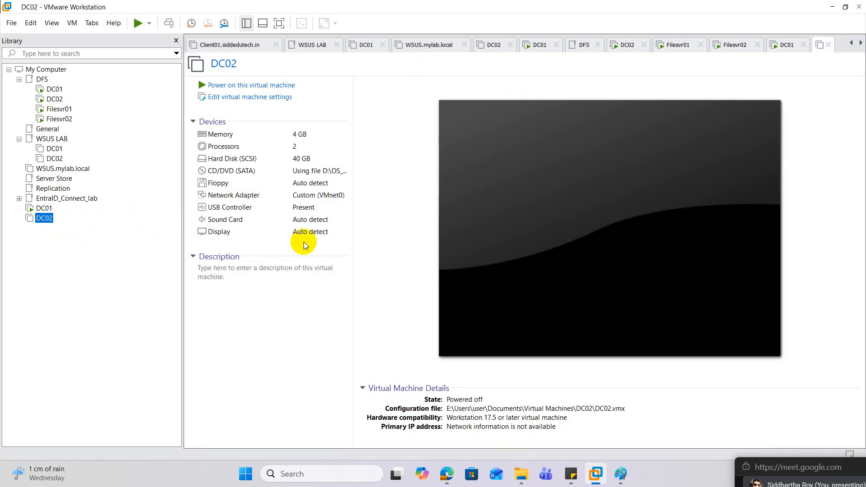
left_click(248, 87)
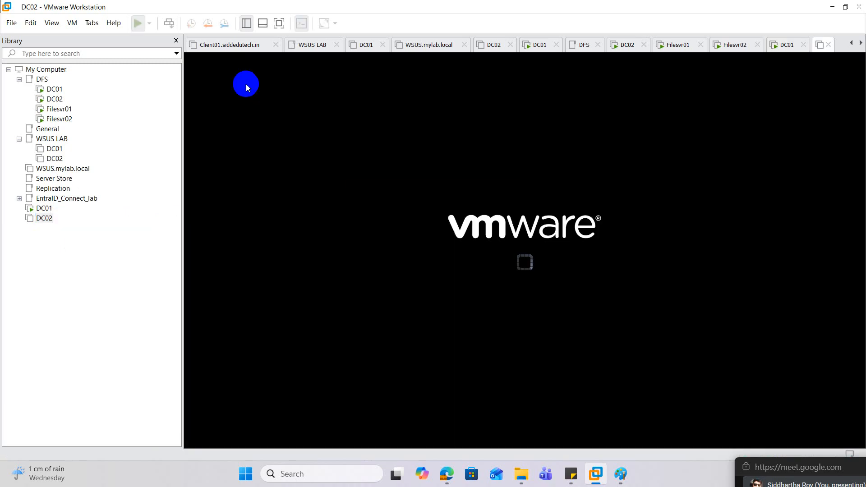
left_click(451, 259)
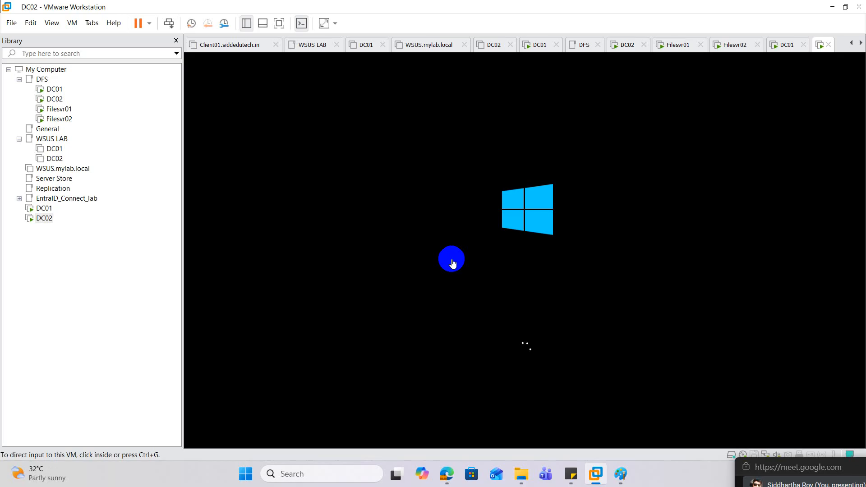
Return to DC01 and advance its initial Windows setup to the built-in administrator password page
left_click(45, 208)
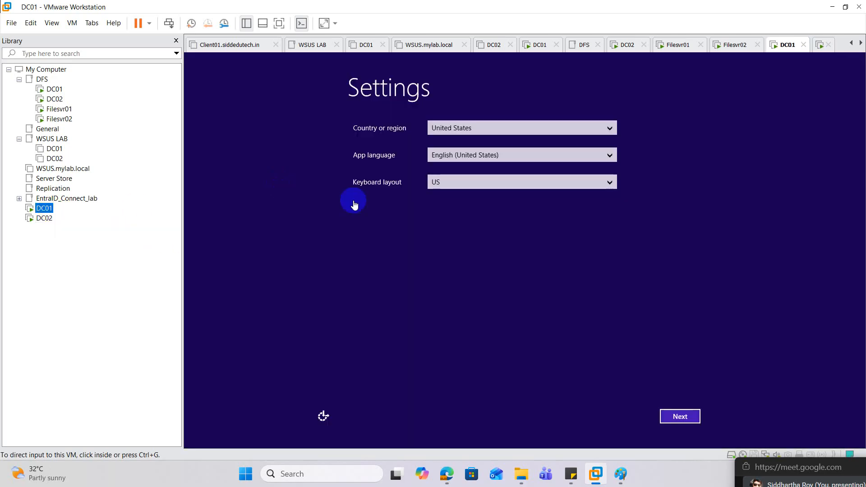
left_click(353, 204)
left_click(678, 416)
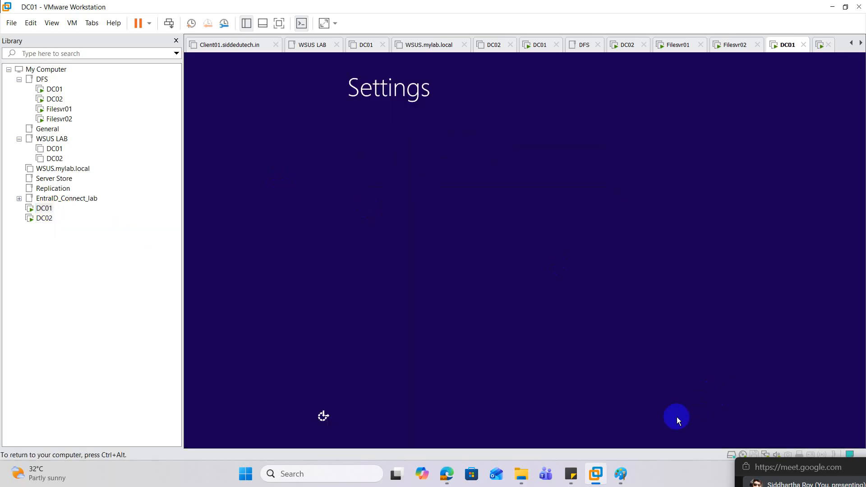
left_click(677, 417)
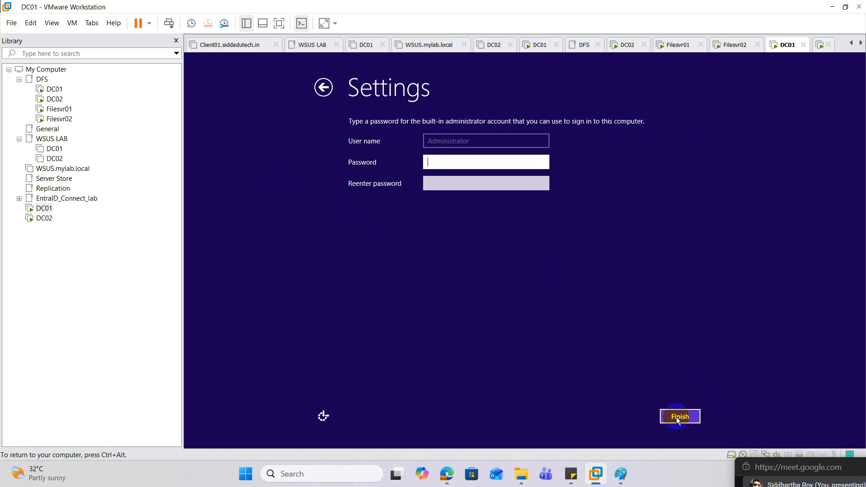
Enter and confirm the built-in administrator account password and finish DC01's initial Windows setup
type("P@ssw0rd@123")
key("Tab")
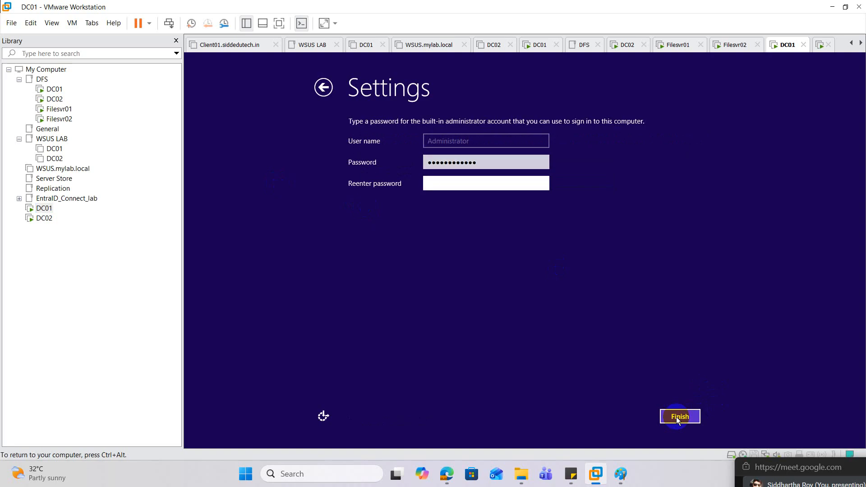
type("P@ssw0rd@123")
left_click(678, 418)
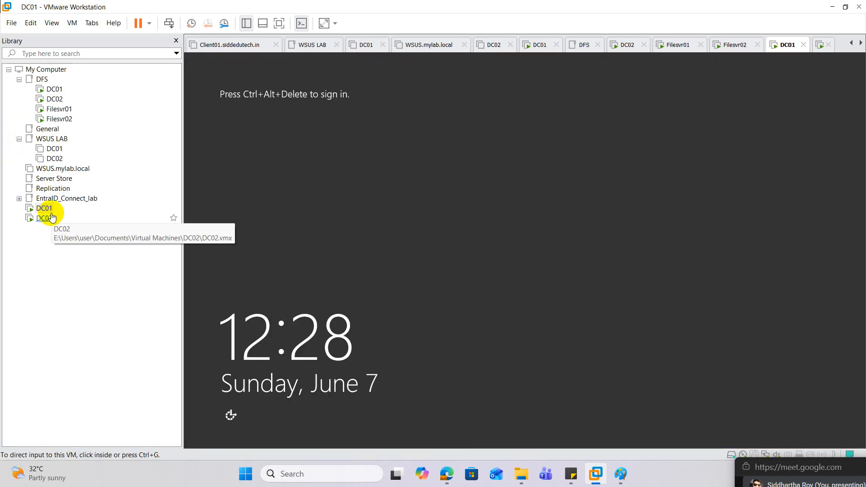
Check the startup progress of the DC02 virtual machine and switch back to DC01
left_click(43, 218)
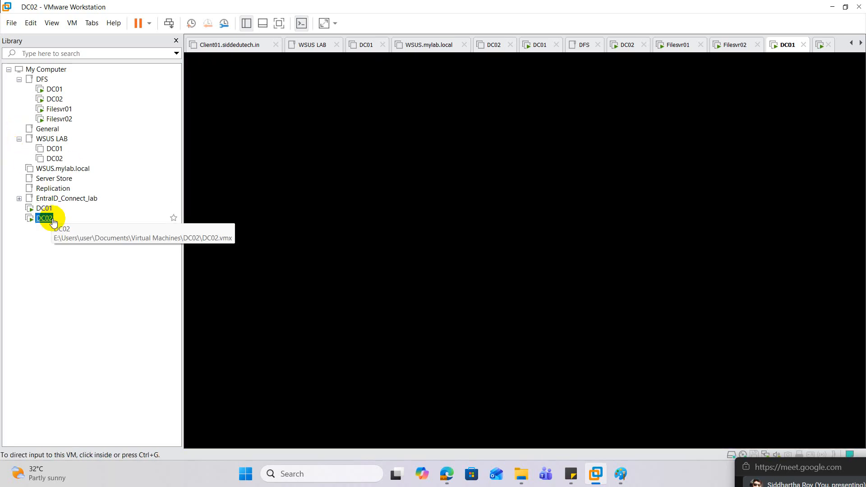
left_click(47, 208)
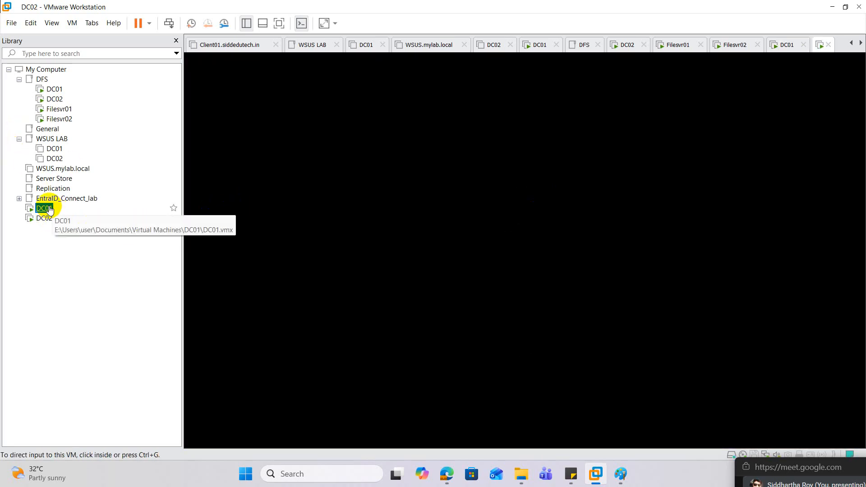
Send Ctrl+Alt+Del to DC01 and sign in to the built-in administrator account with its password
right_click(50, 209)
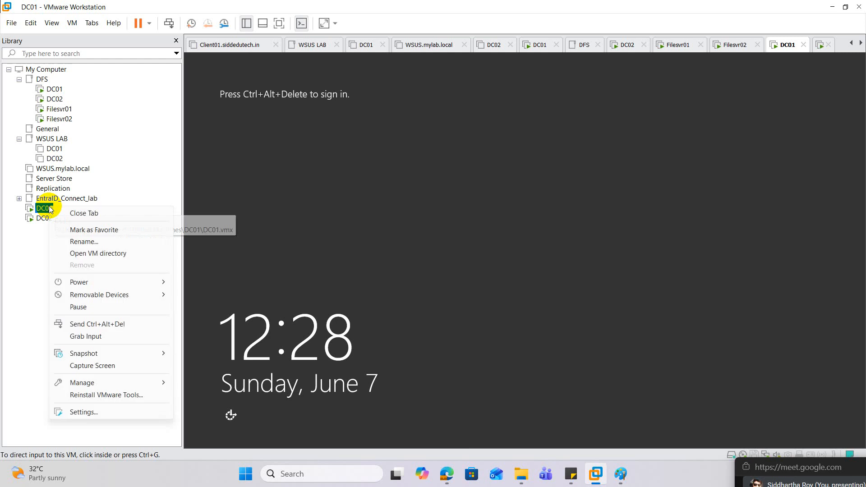
left_click(147, 328)
left_click(493, 209)
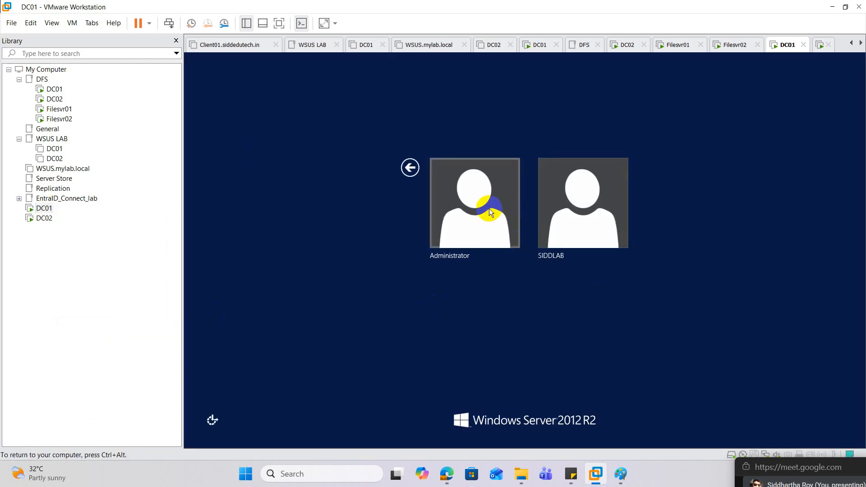
left_click(535, 188)
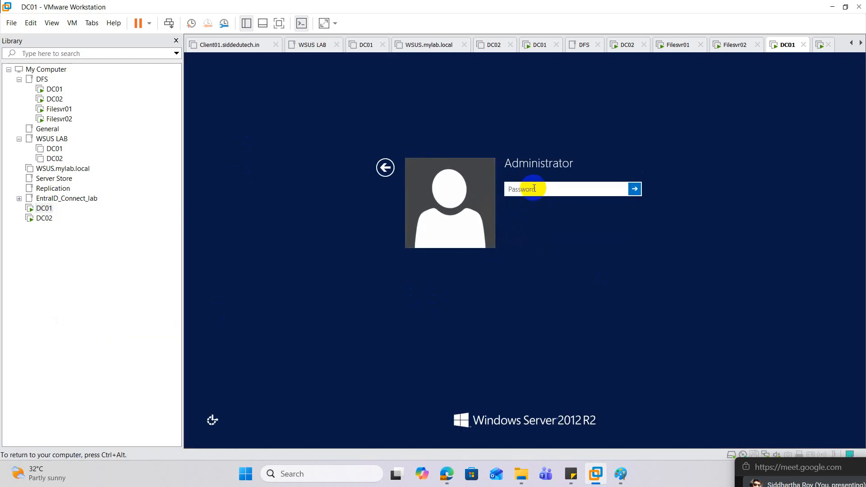
type("************")
key("Return")
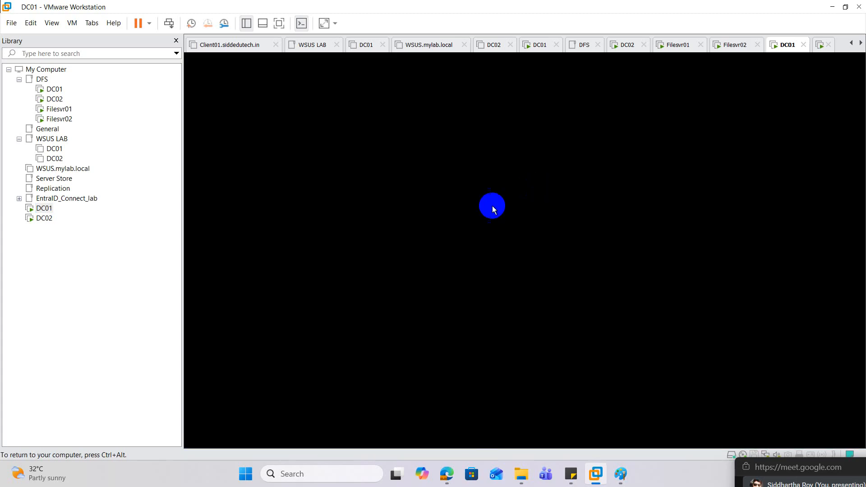
Check how far the DC02 virtual machine has started up and return to DC01
left_click(47, 219)
left_click(333, 208)
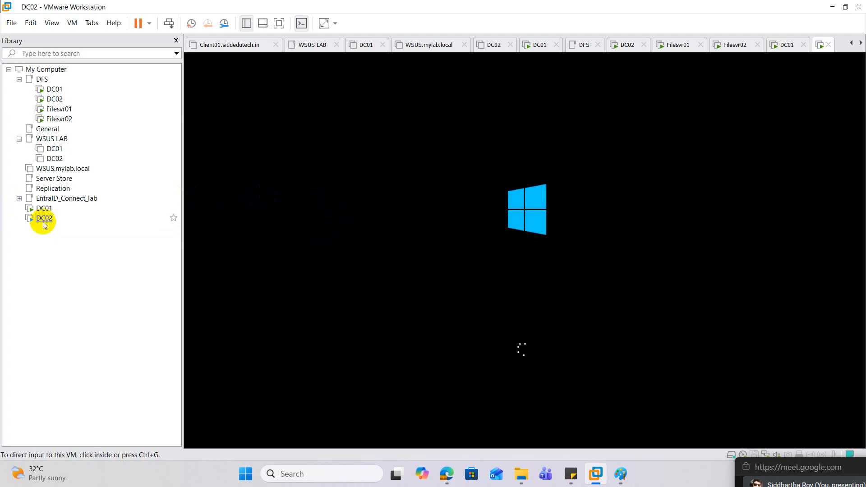
left_click(43, 208)
left_click(333, 245)
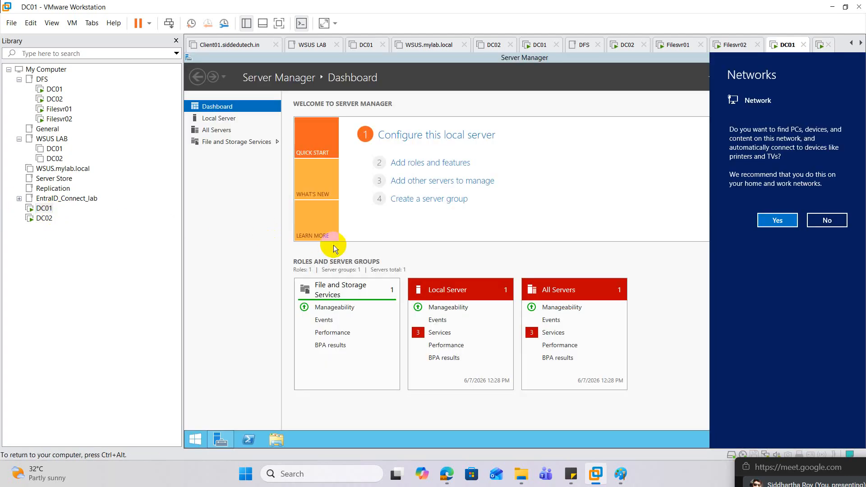
Close Server Manager on DC01, open Network Connections by running ncpa.cpl, and dismiss the VMware Tools log-off prompt
left_click(588, 226)
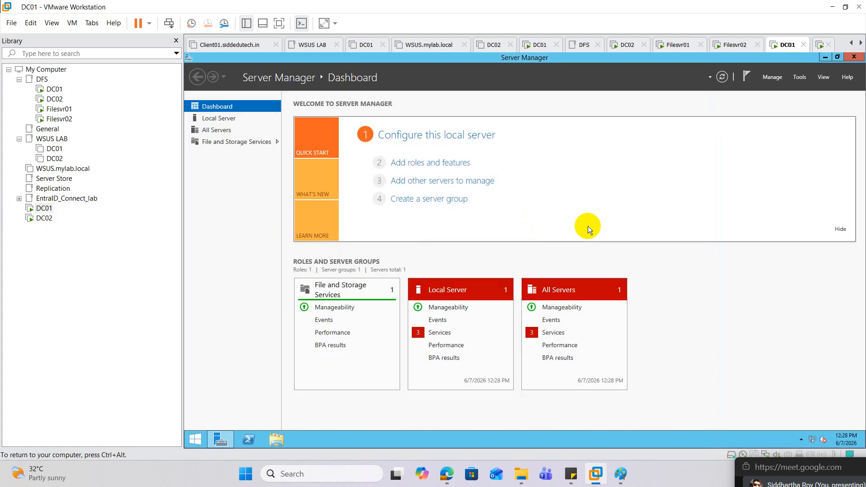
left_click(854, 56)
right_click(209, 438)
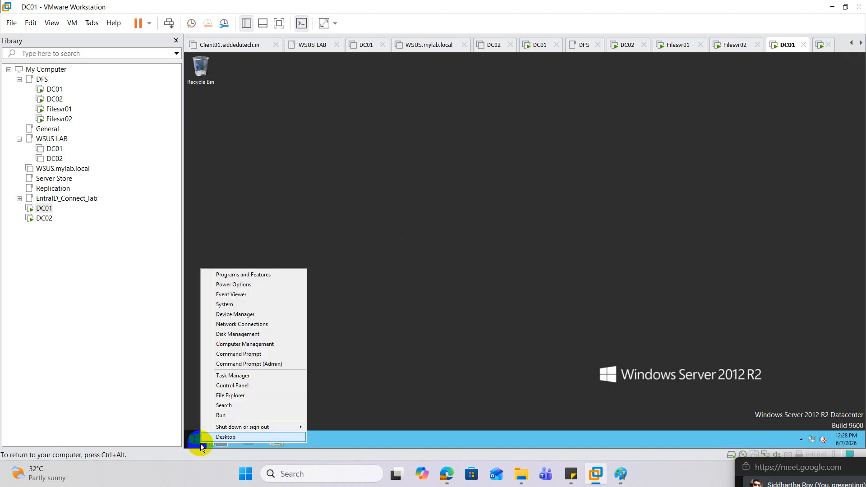
left_click(234, 412)
type("n")
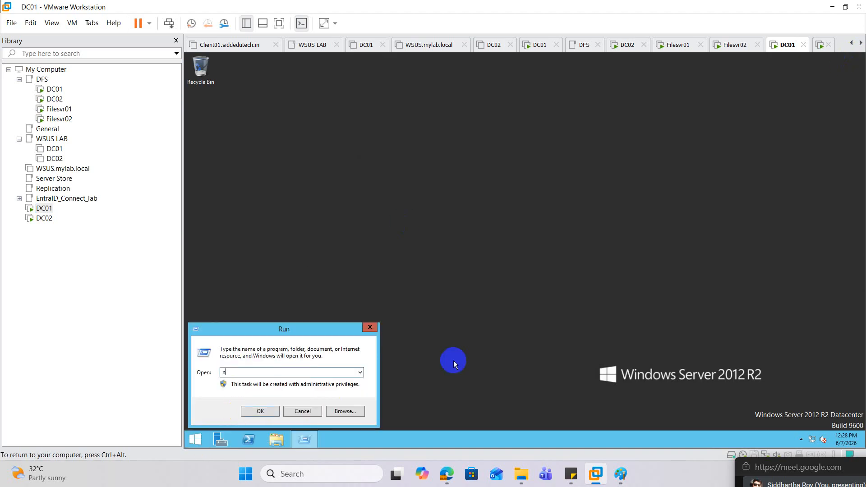
type("cpa.cpl")
key("Return")
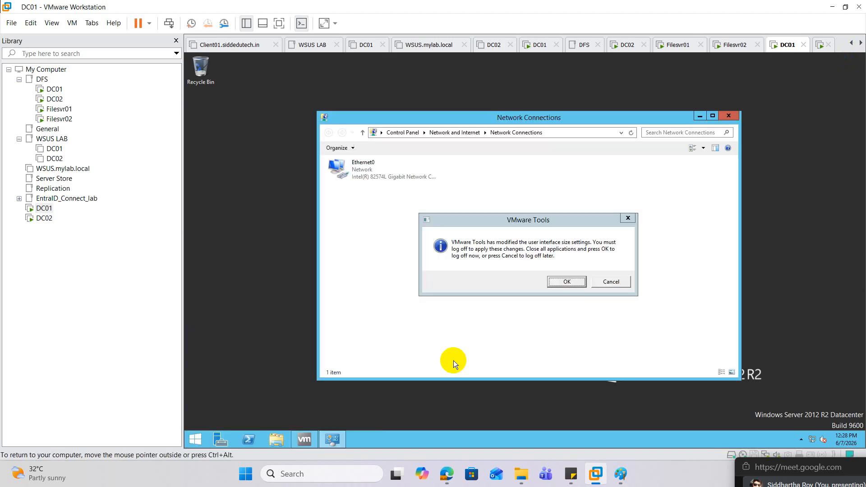
left_click(627, 218)
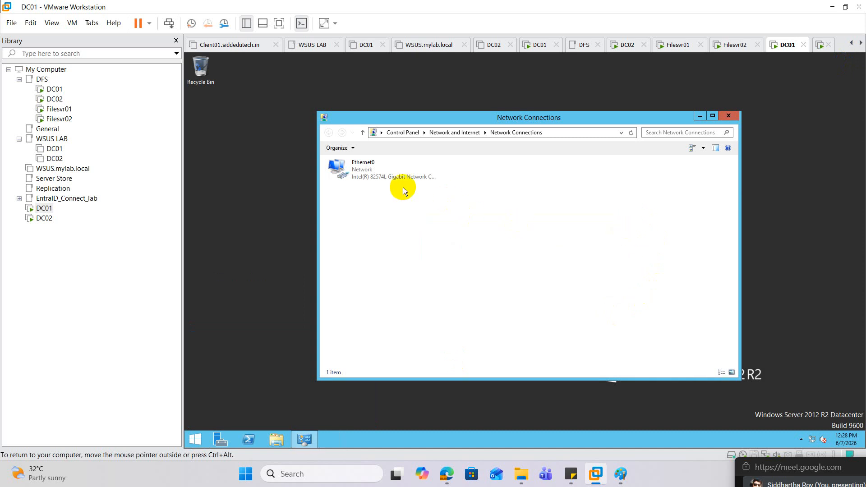
Give DC01's Ethernet0 adapter the static IPv4 address 10.10.10.10
right_click(371, 173)
left_click(397, 253)
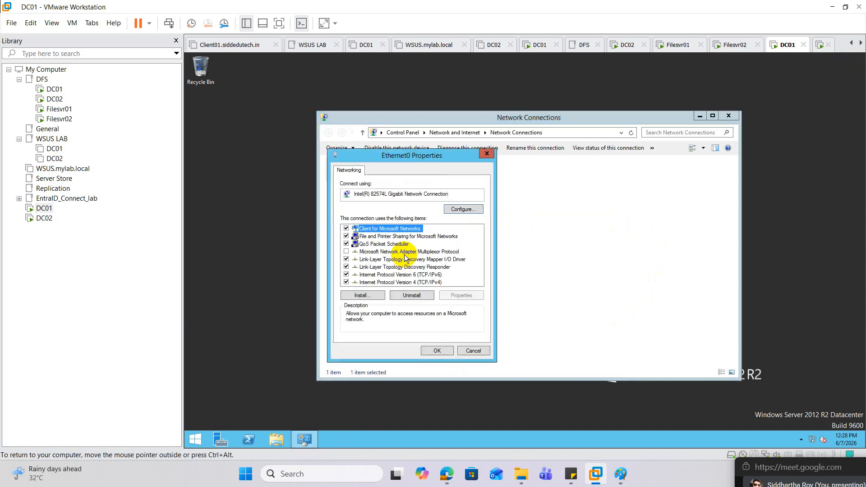
double_click(413, 284)
left_click(393, 255)
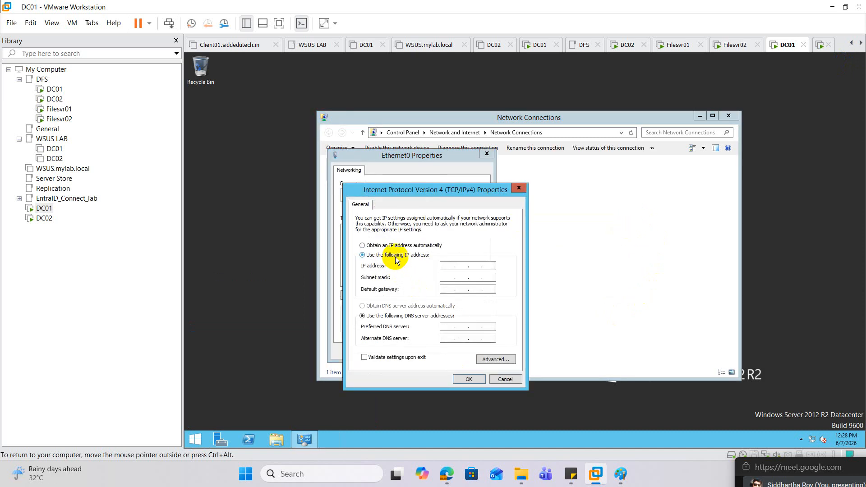
left_click(449, 265)
type("10 . 1")
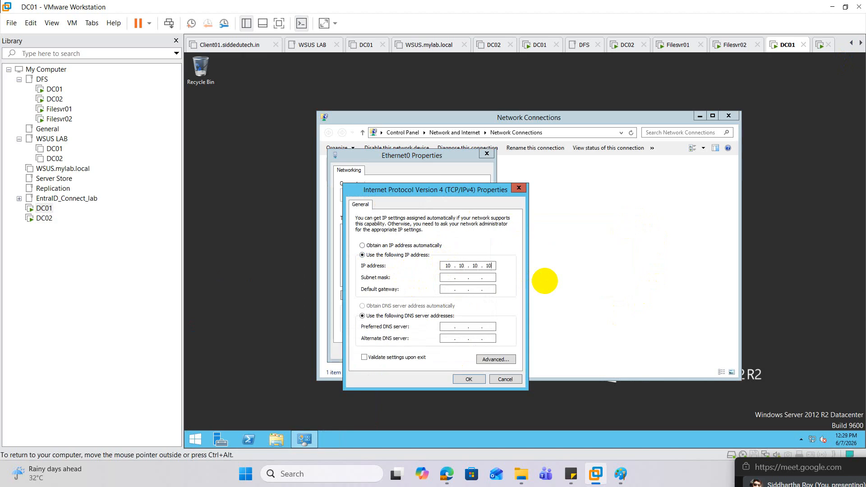
type("0 . 10 . 10")
Accept the default subnet mask, set the preferred DNS server to 10.10.10.10, save the adapter settings and close Network Connections
key("Tab")
key("Tab")
key("Tab")
key("Tab")
type("10.10.10")
left_click(474, 379)
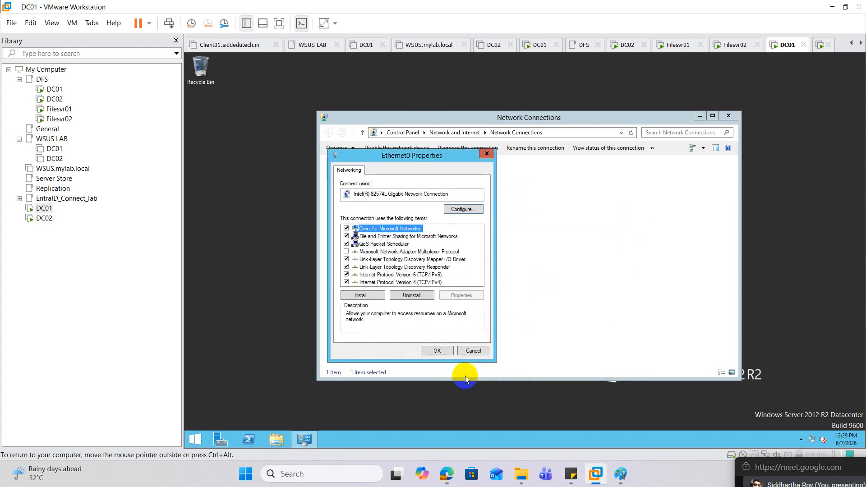
left_click(443, 351)
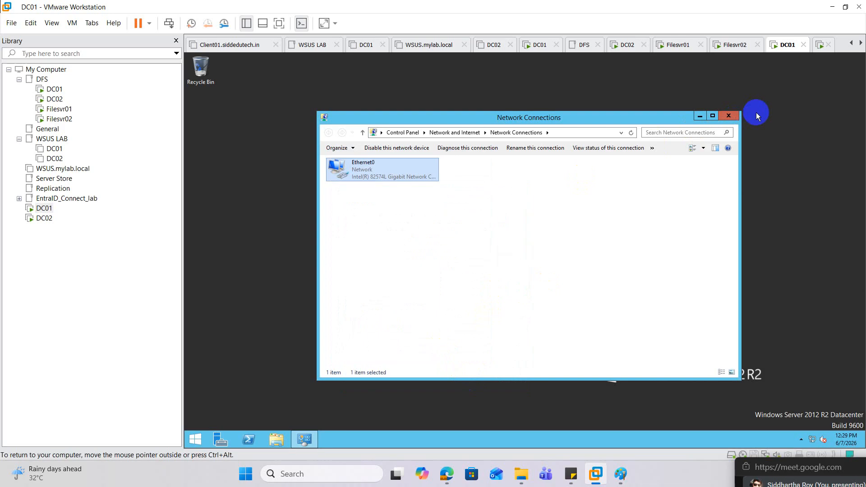
left_click(735, 120)
Rename the computer to DC01 in the system properties and restart it to apply the new name
left_click(198, 439)
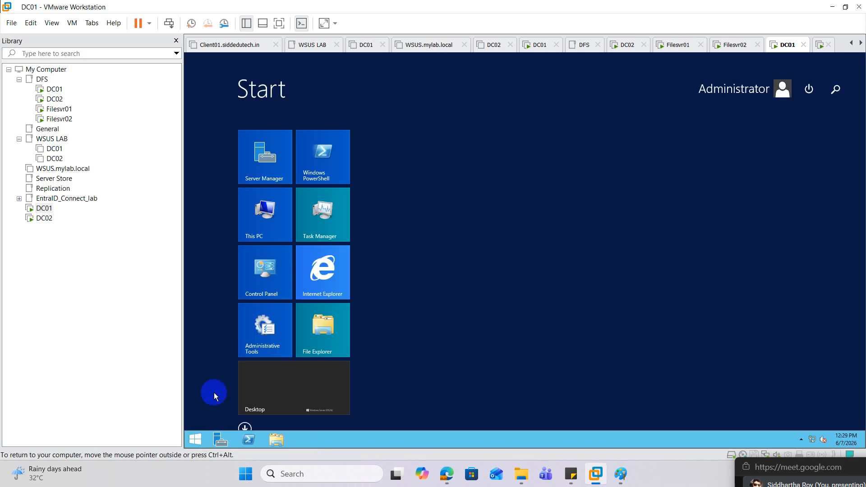
right_click(265, 244)
left_click(283, 242)
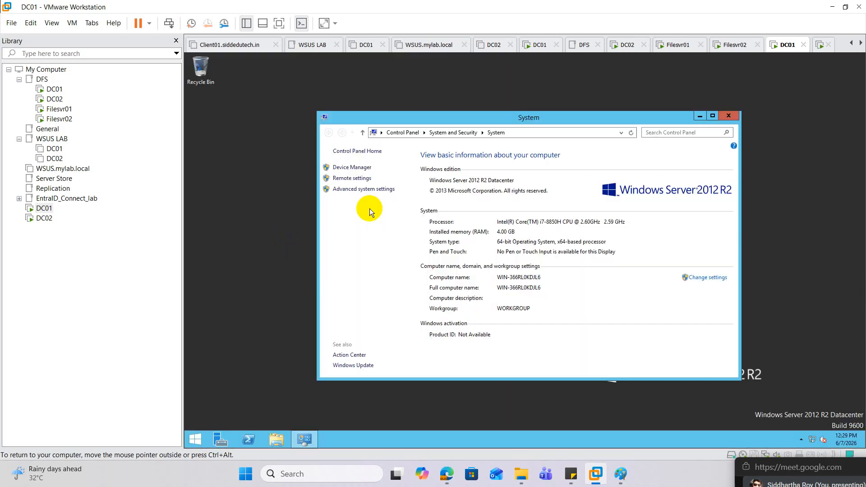
left_click(342, 193)
left_click(246, 109)
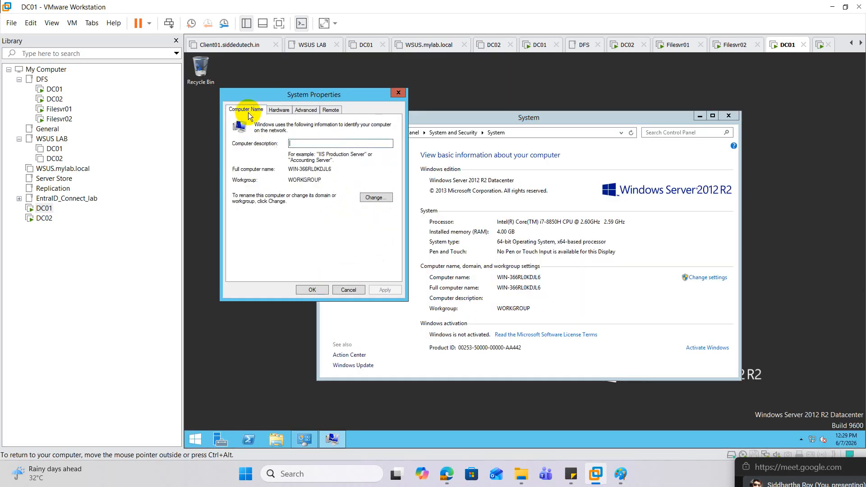
left_click(376, 197)
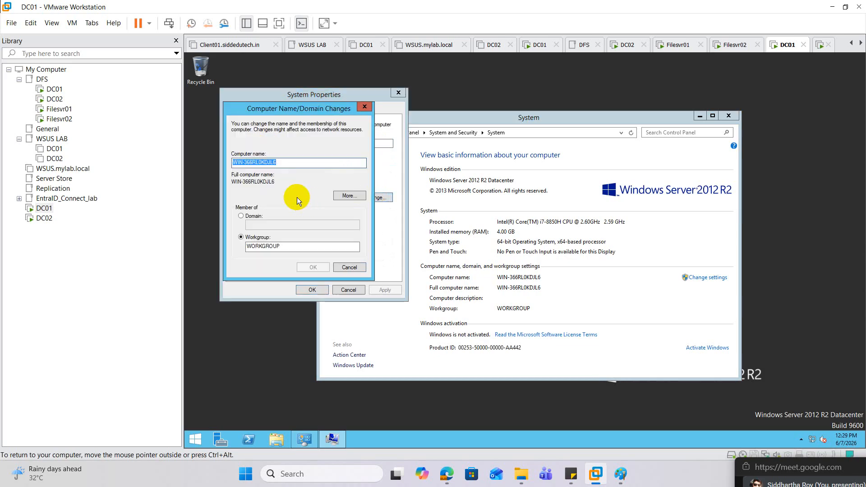
type("DC01")
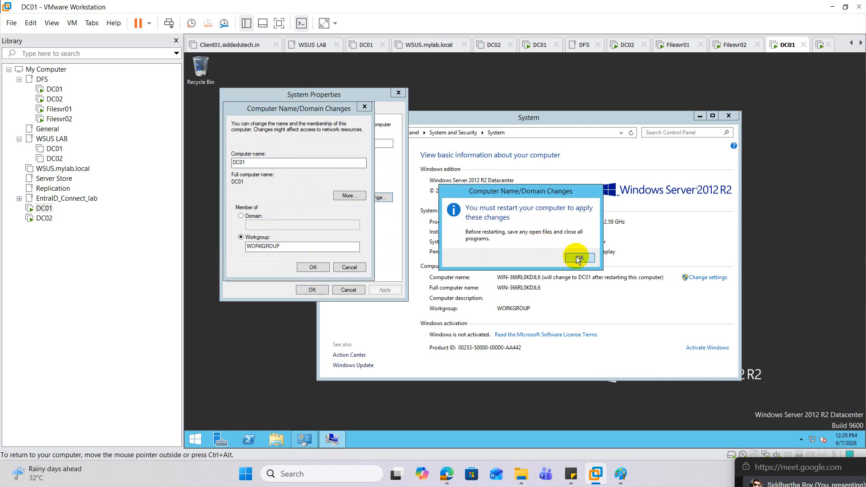
left_click(574, 256)
left_click(323, 293)
left_click(507, 255)
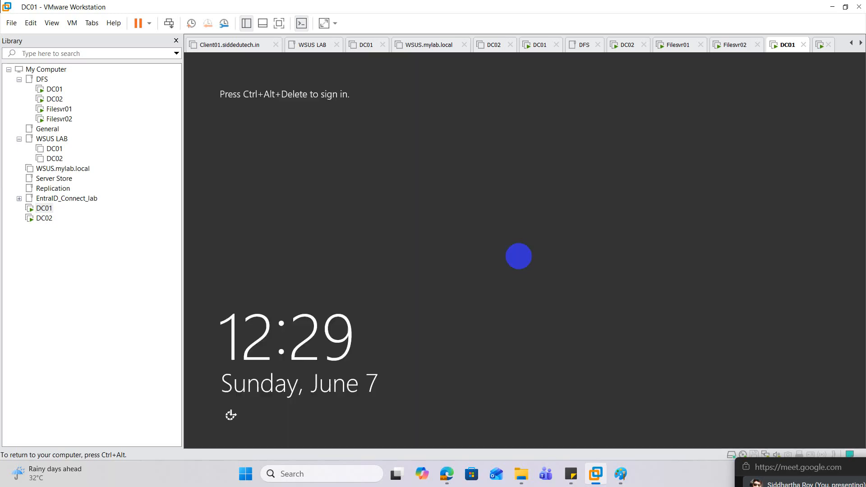
Sign back in to the restarted DC01 as the built-in administrator by entering the account password
key("ctrl+alt")
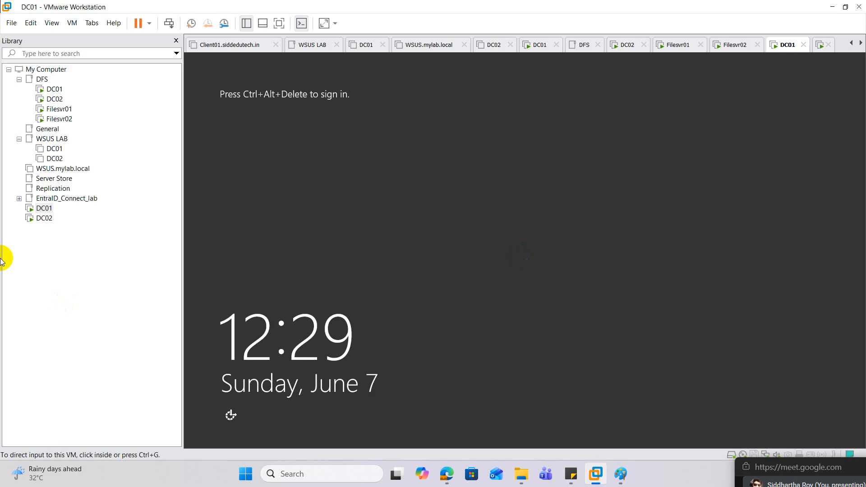
right_click(50, 208)
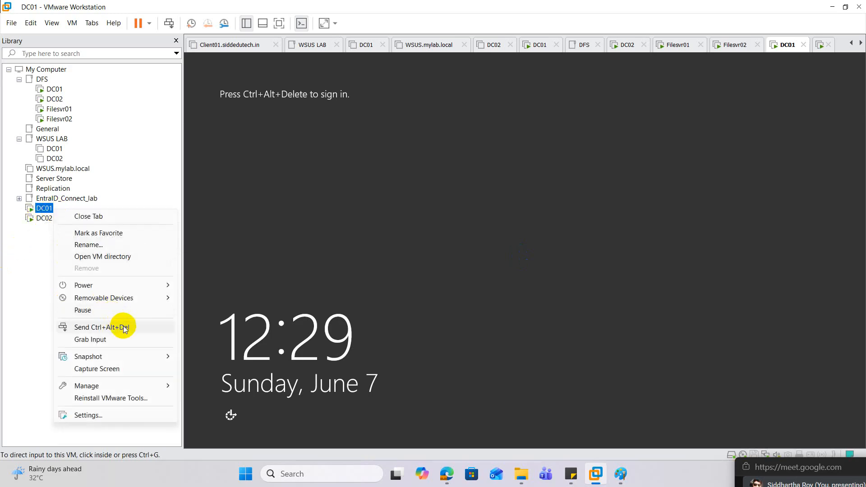
left_click(104, 327)
left_click(530, 188)
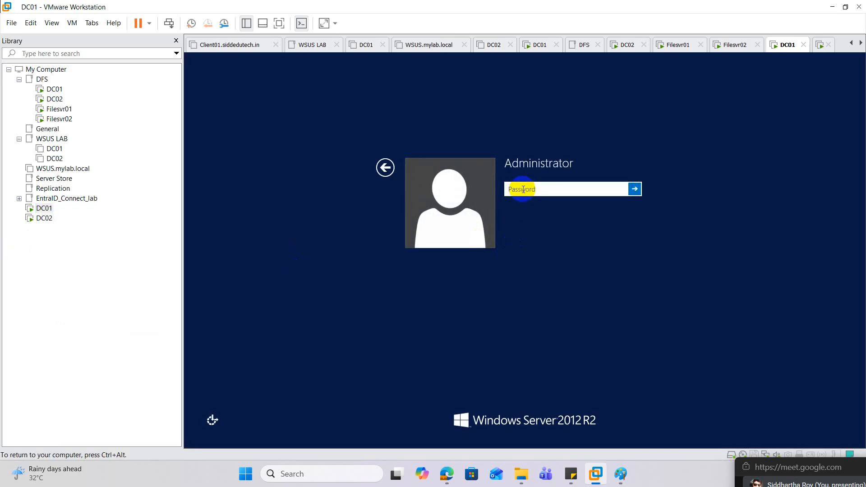
type("************")
key("Return")
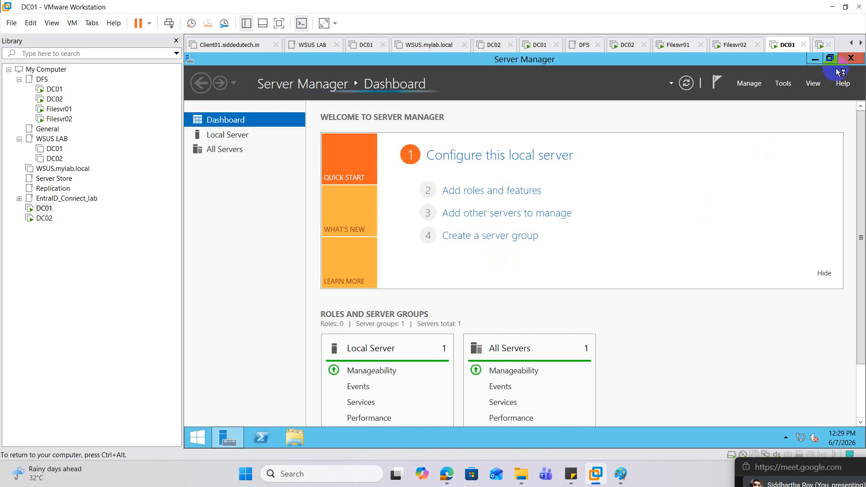
Close Server Manager and review Ethernet0's network connection details through ncpa.cpl
left_click(851, 58)
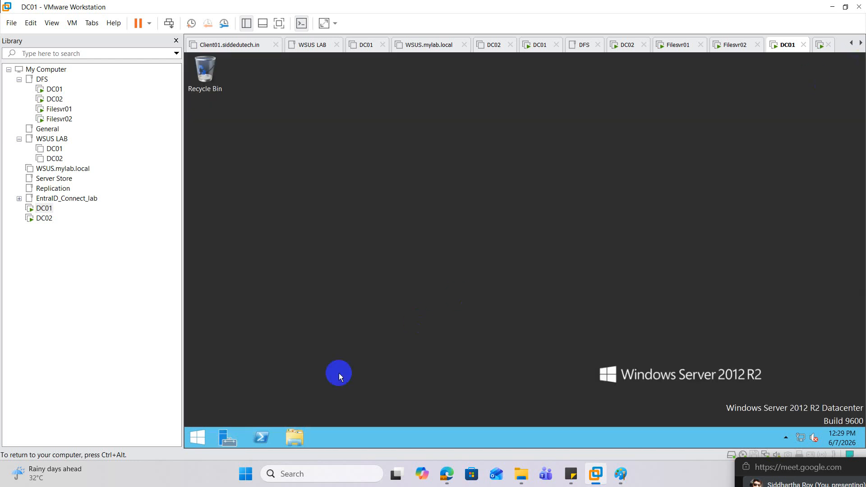
left_click(211, 446)
right_click(198, 437)
left_click(223, 401)
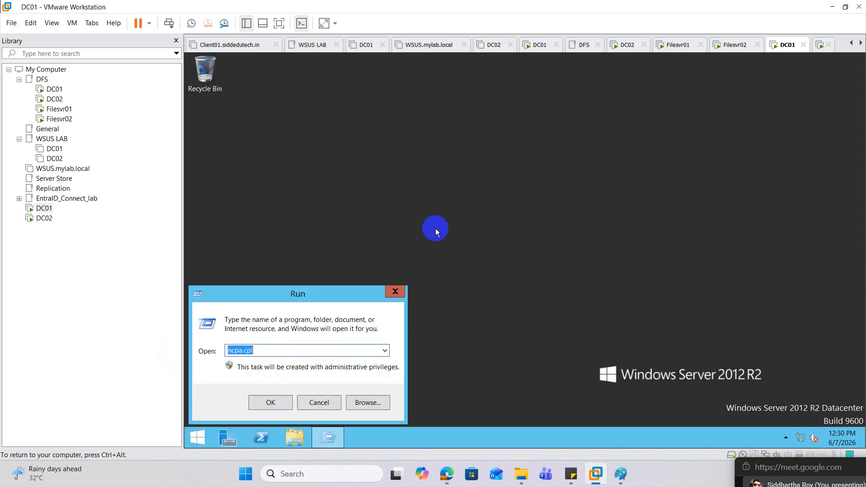
key("Return")
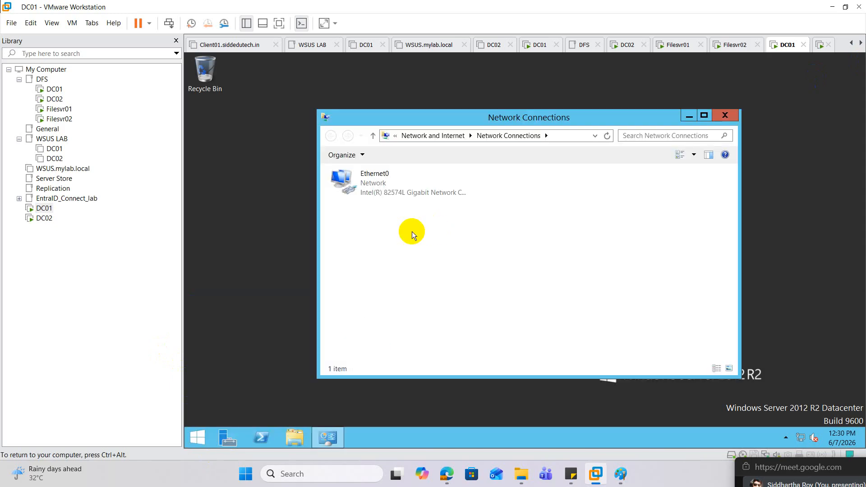
double_click(368, 185)
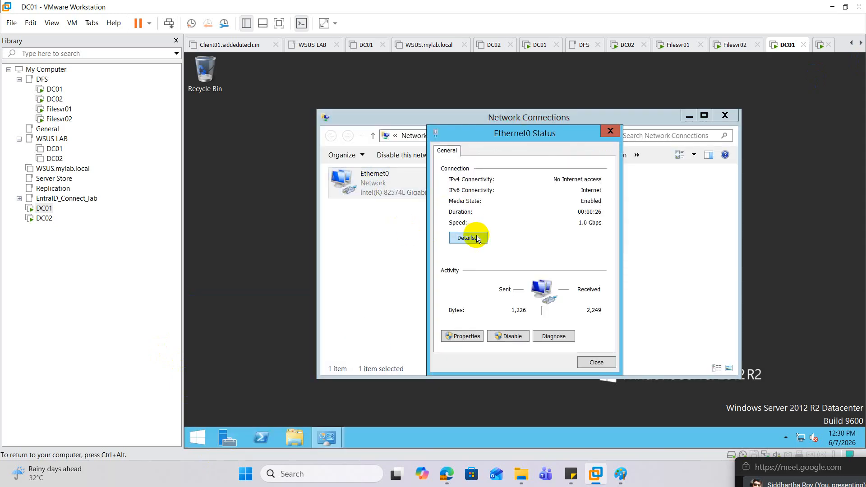
left_click(471, 236)
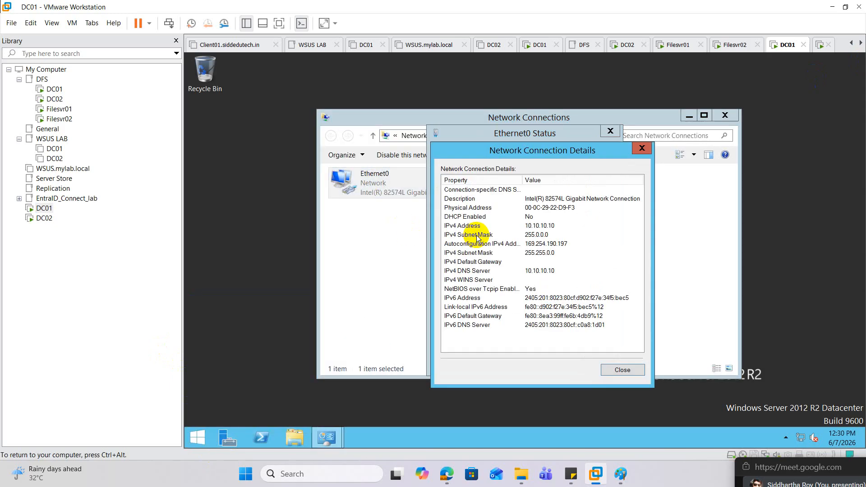
Start adding roles and features with a role-based installation targeting DC01, continuing up to the choice of server roles
left_click(228, 437)
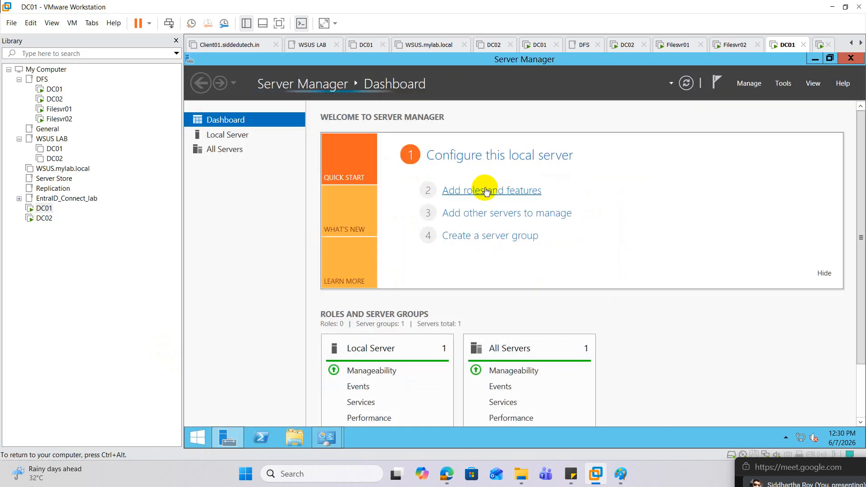
left_click(484, 191)
left_click(537, 399)
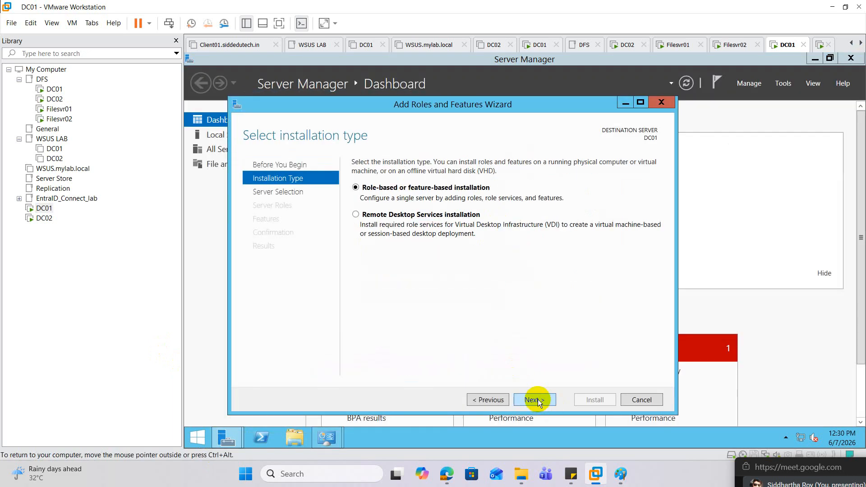
left_click(538, 399)
left_click(537, 399)
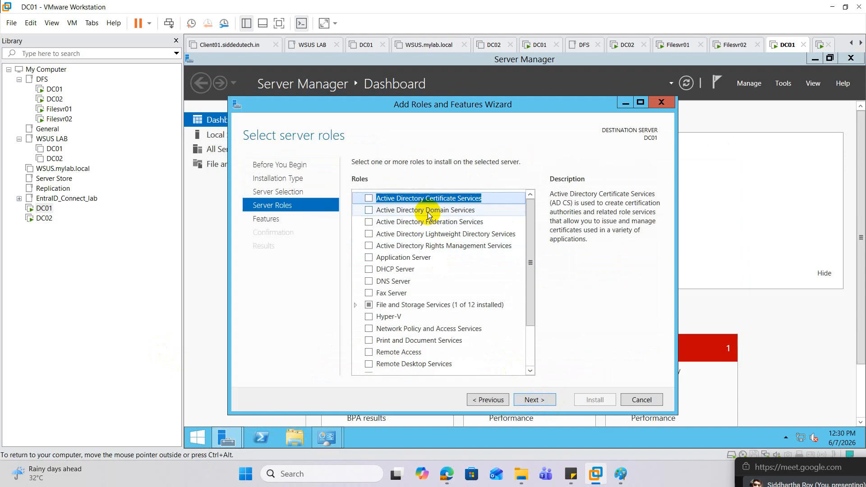
Select the Active Directory Domain Services role with its required features and management tools, and install it on DC01
left_click(378, 212)
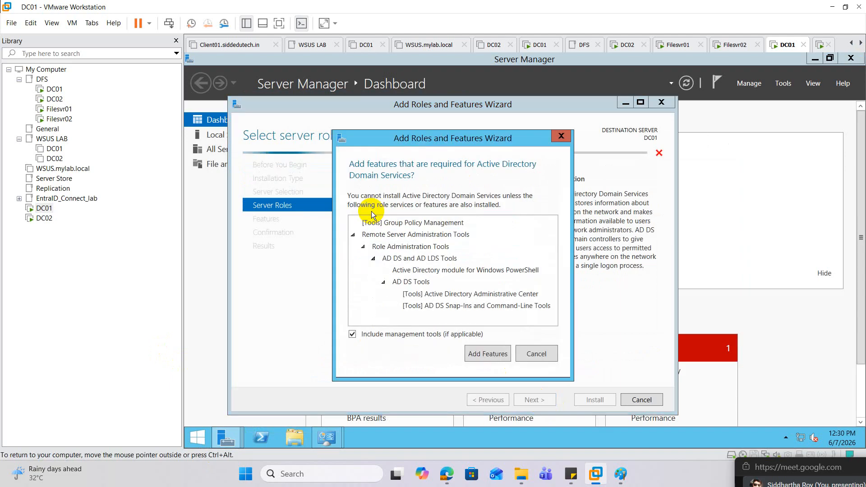
left_click(495, 353)
left_click(541, 399)
left_click(540, 399)
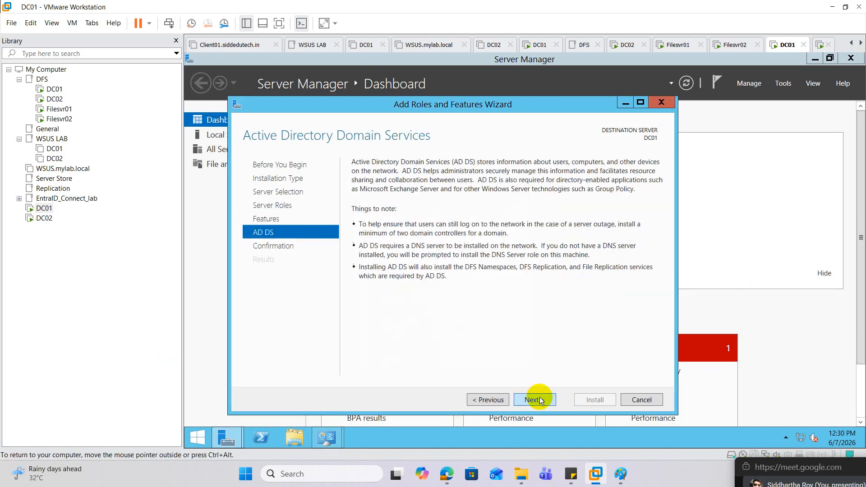
left_click(540, 399)
left_click(591, 400)
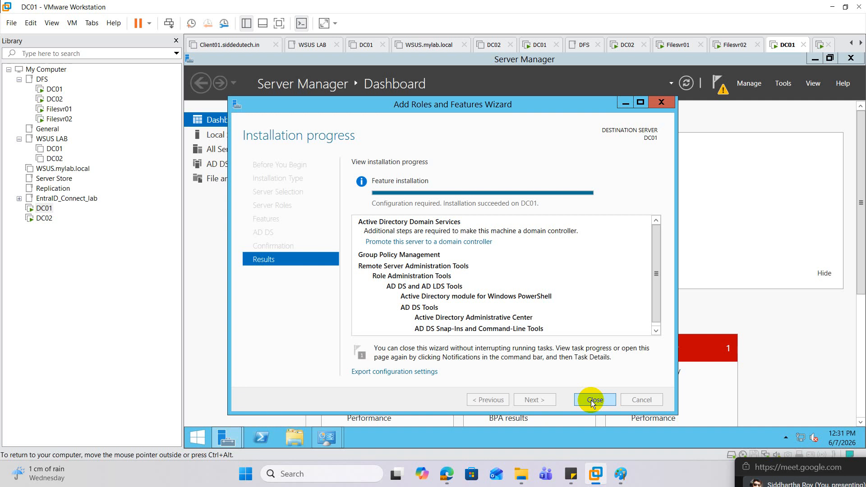
Begin promoting DC01 to a domain controller in a new forest with the root domain name mylab.local
left_click(445, 244)
left_click(670, 147)
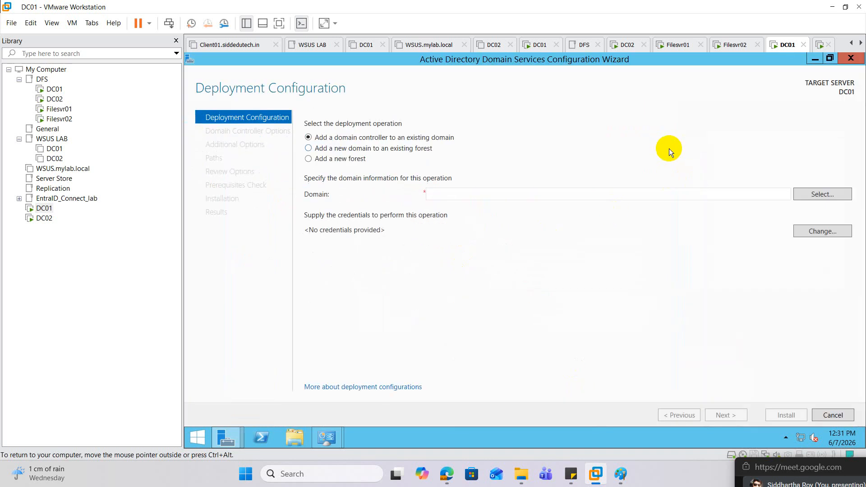
left_click(339, 159)
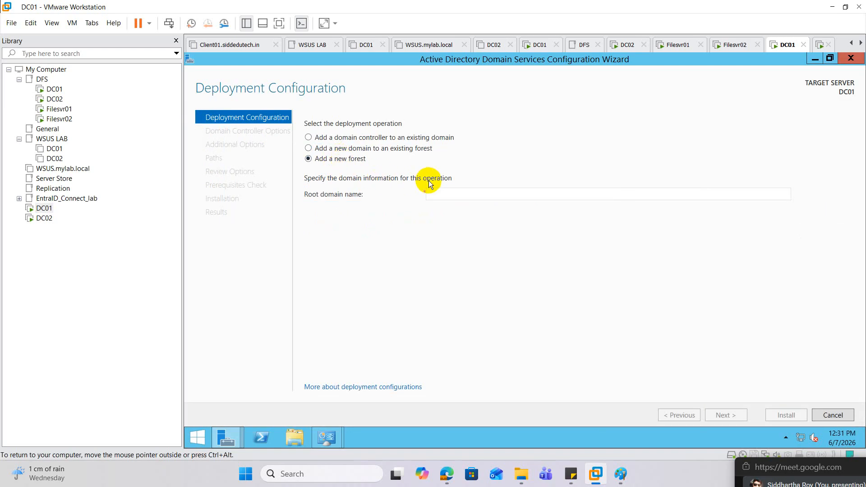
left_click(450, 191)
type("my")
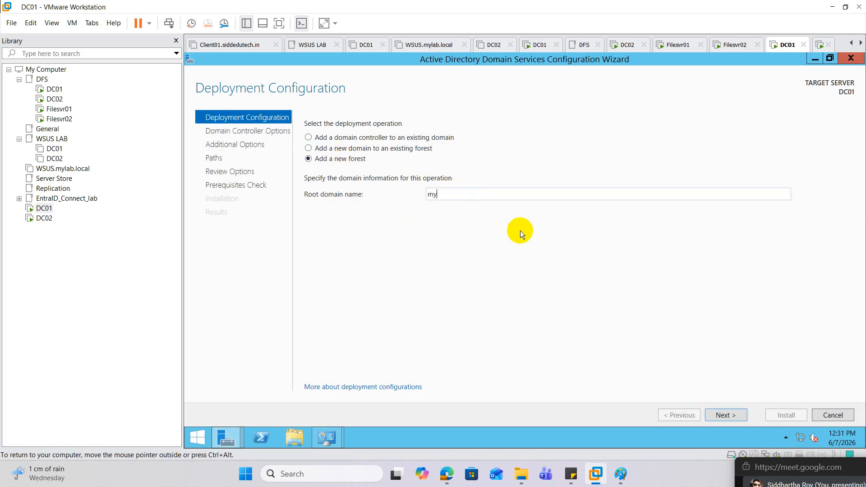
type("lab.local")
left_click(727, 416)
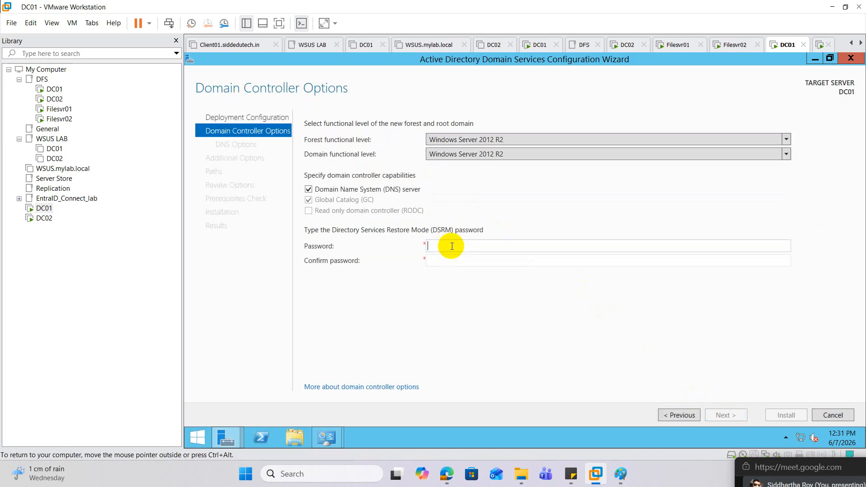
Enter and confirm the DSRM password, keeping the default domain controller and DNS options
type("••••••••••••")
key("Tab")
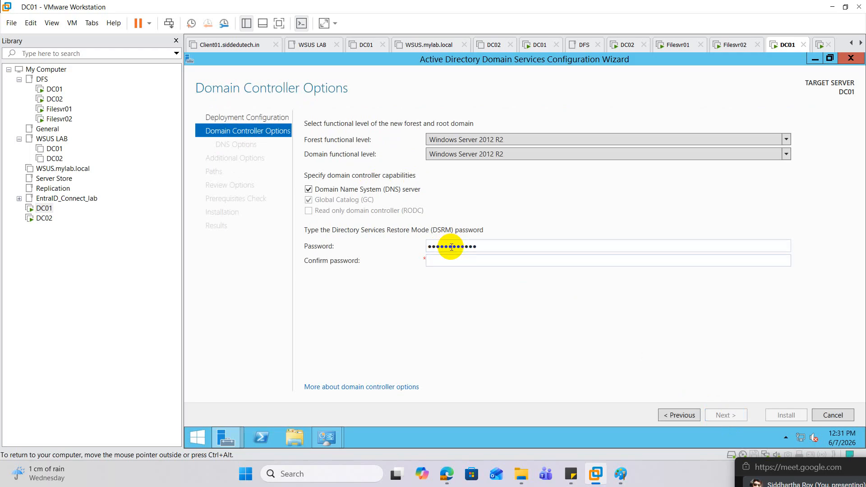
type("••••••••••••")
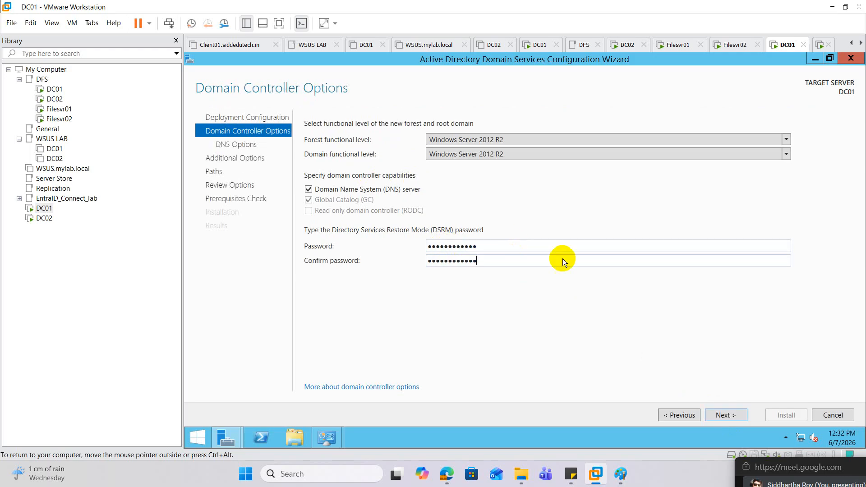
left_click(728, 415)
left_click(728, 415)
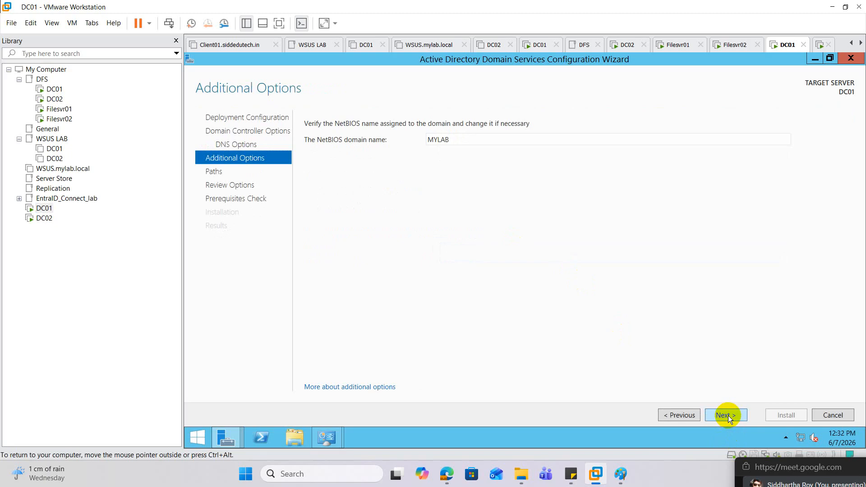
Accept the NetBIOS name MYLAB and the default AD DS paths, install the domain controller and let DC01 restart
left_click(726, 415)
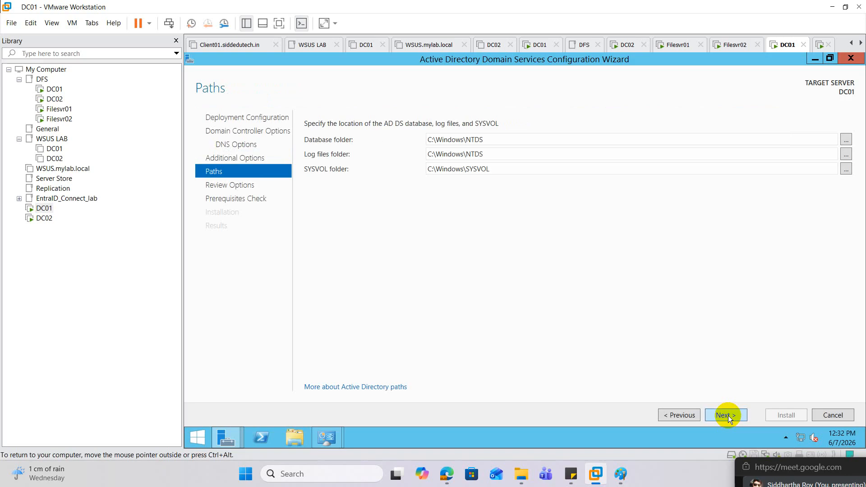
left_click(727, 416)
left_click(728, 415)
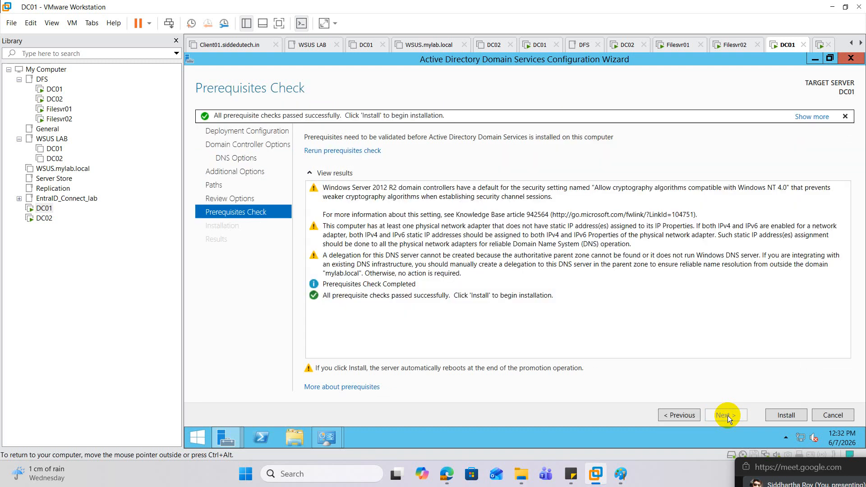
left_click(786, 414)
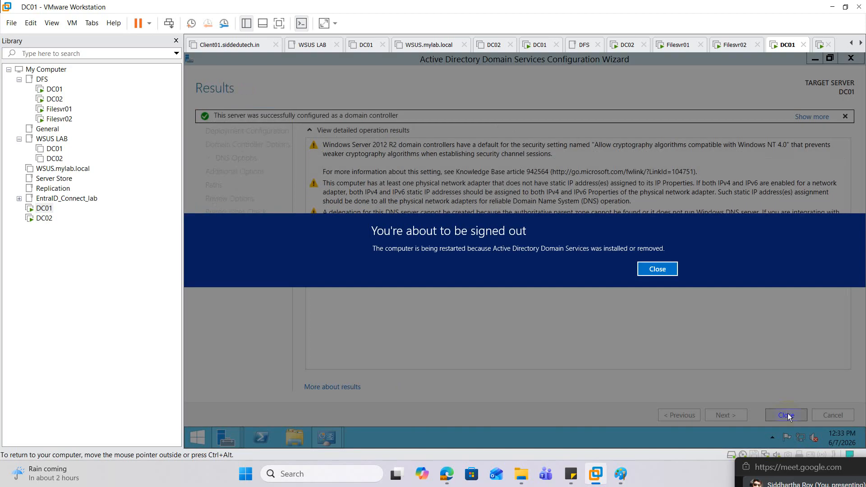
left_click(656, 269)
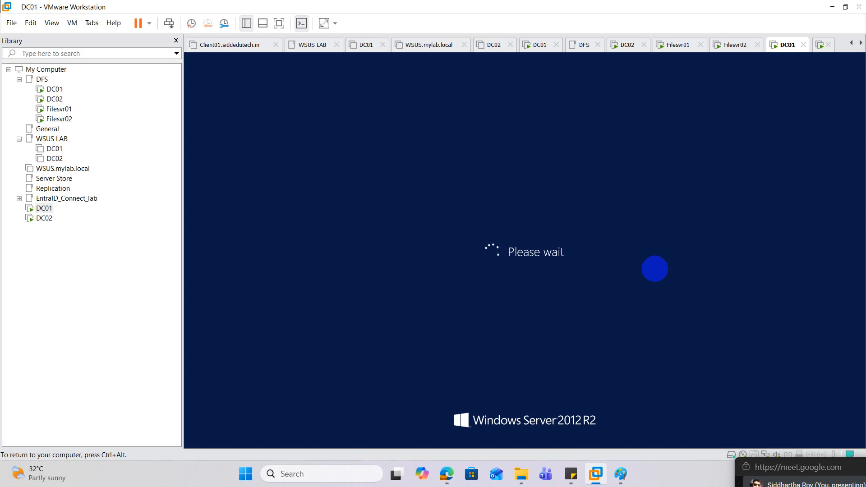
Switch to the DC02 virtual machine and accept the United States region, English (United States) language and US keyboard layout
key("ctrl+alt")
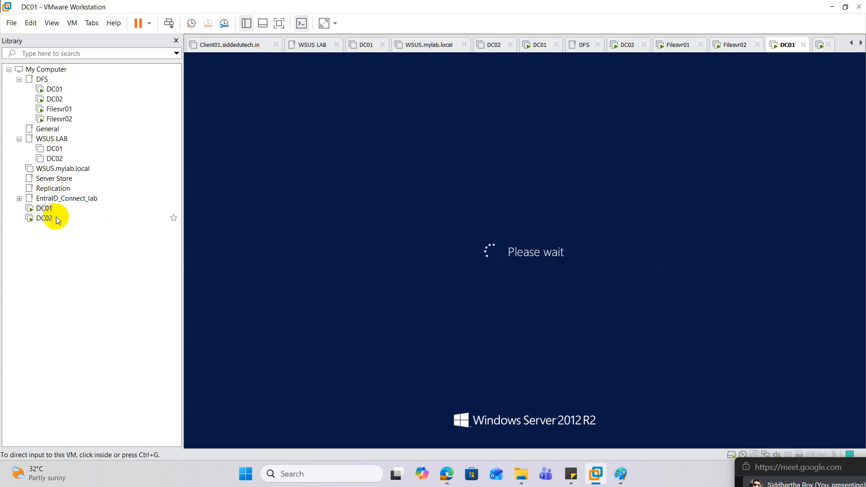
left_click(44, 218)
left_click(421, 282)
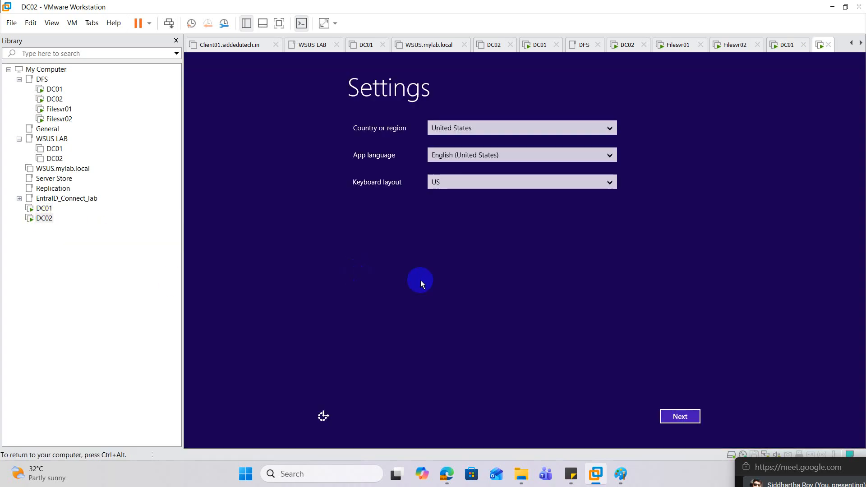
left_click(669, 417)
left_click(669, 417)
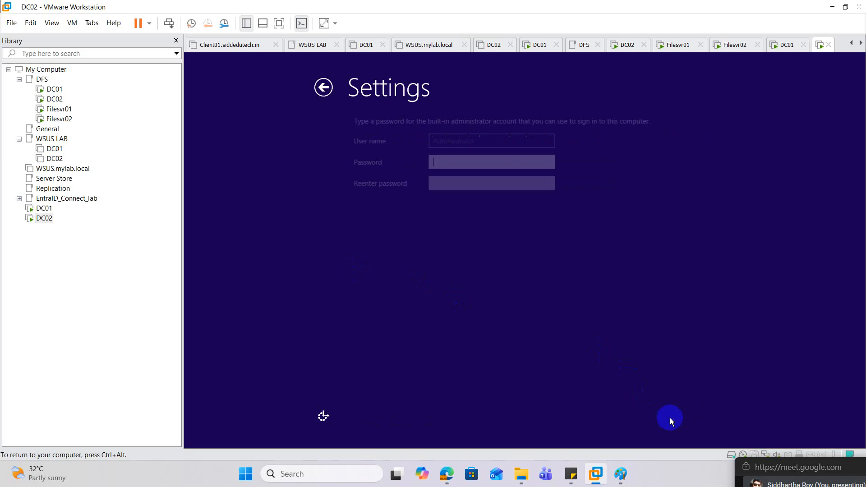
Enter and confirm the built-in administrator account's password on DC02 and finish its initial setup
type("•••••••••")
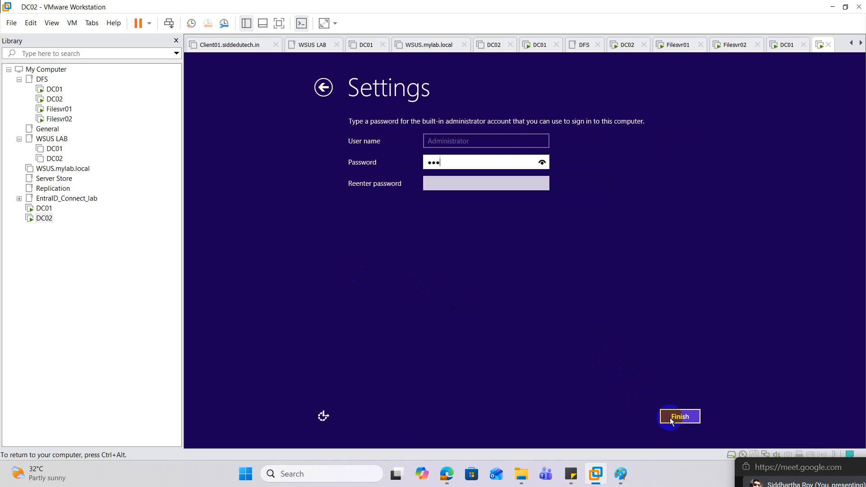
type("•••")
key("Tab")
type("••••••••")
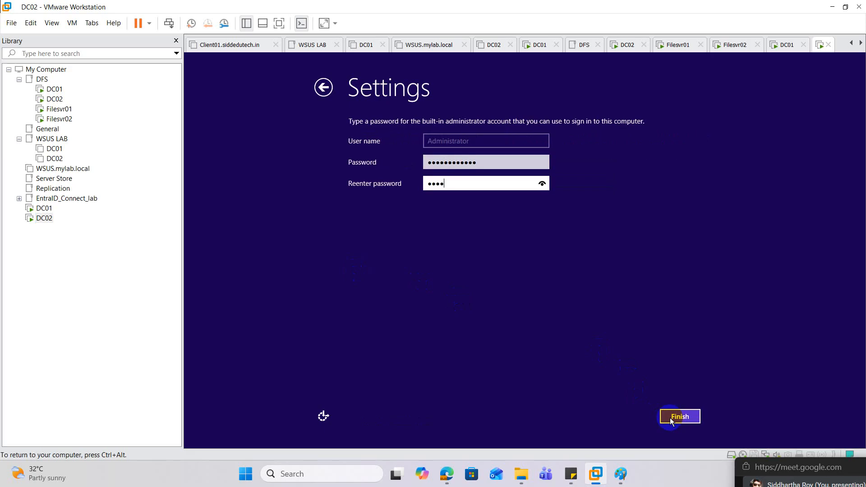
type("••••")
left_click(670, 418)
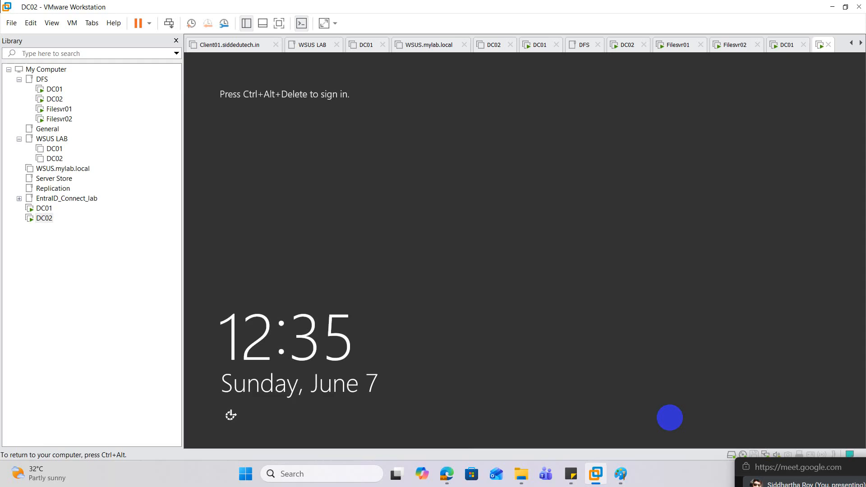
Switch back to the DC01 virtual machine and sign in as MYLAB\Administrator by entering the account password
key("ctrl+alt")
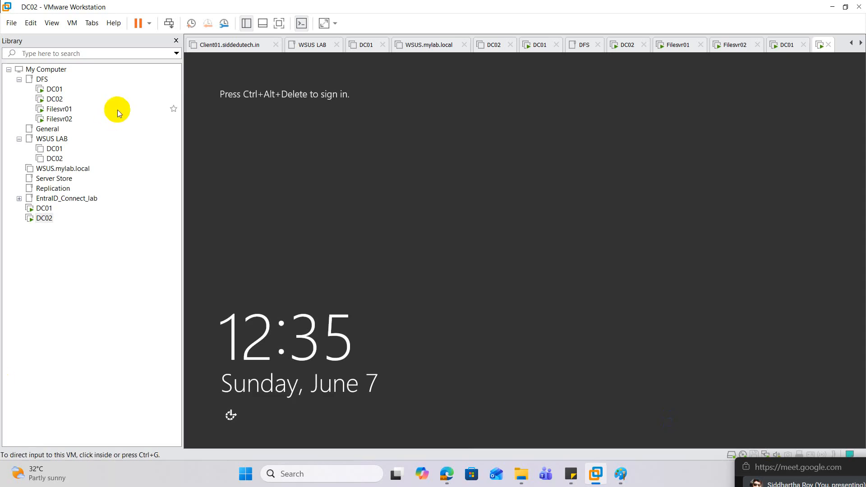
left_click(44, 207)
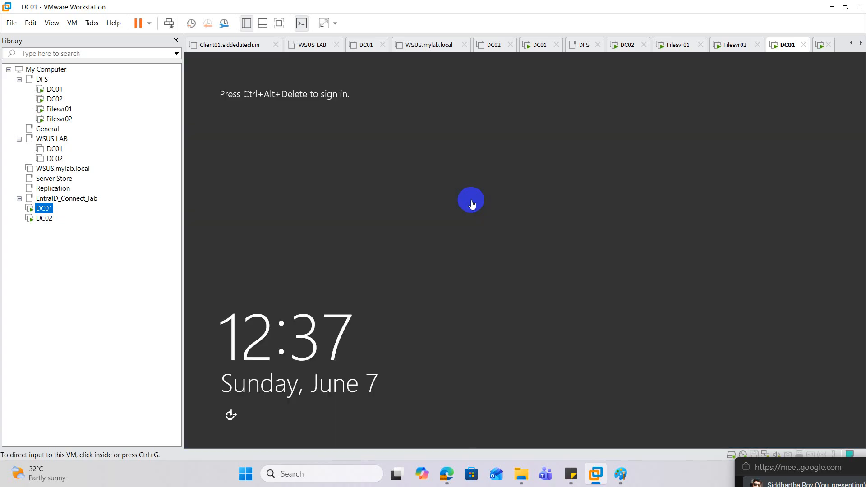
right_click(44, 209)
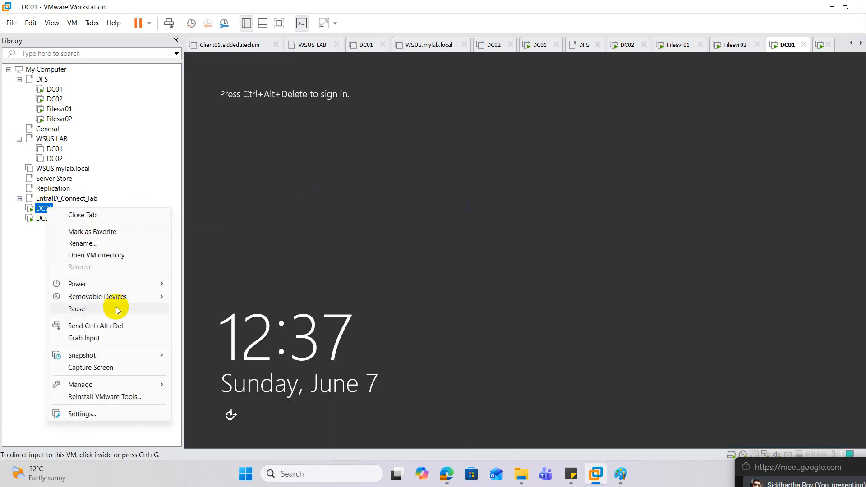
left_click(116, 326)
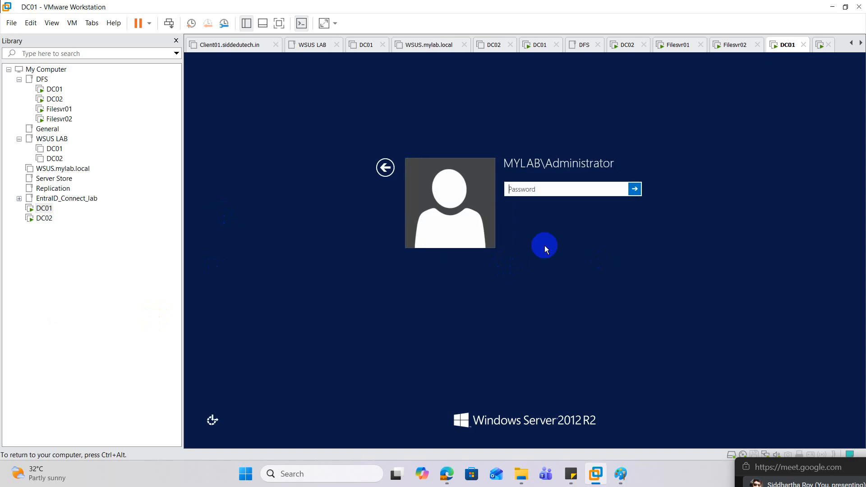
left_click(519, 188)
type("********")
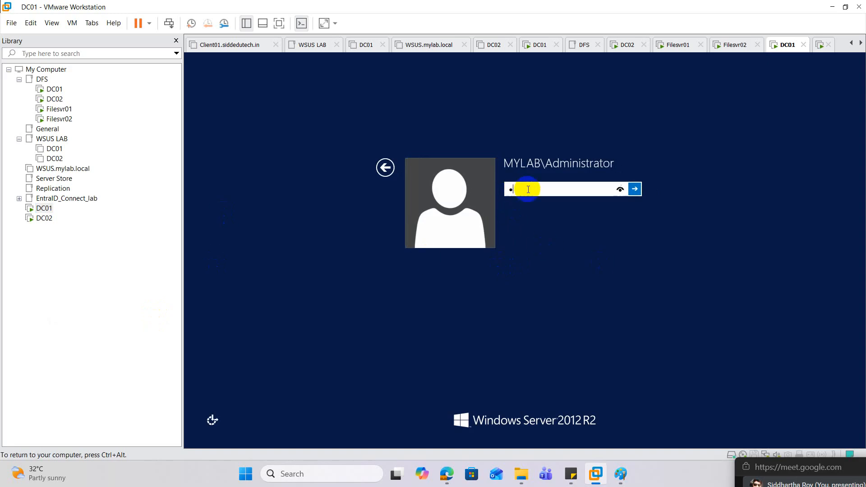
type("****")
key("Return")
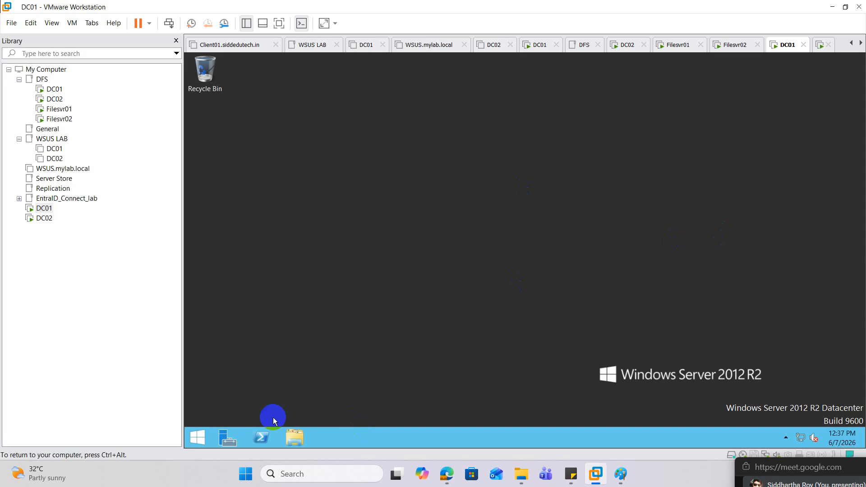
Open Active Directory Users and Computers with dsa.msc, expand mylab.local, maximize the window and widen the console tree
right_click(201, 440)
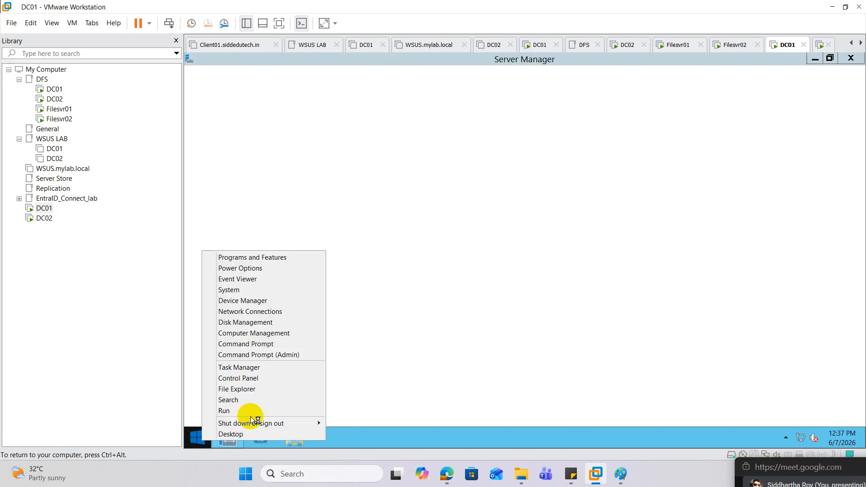
left_click(225, 410)
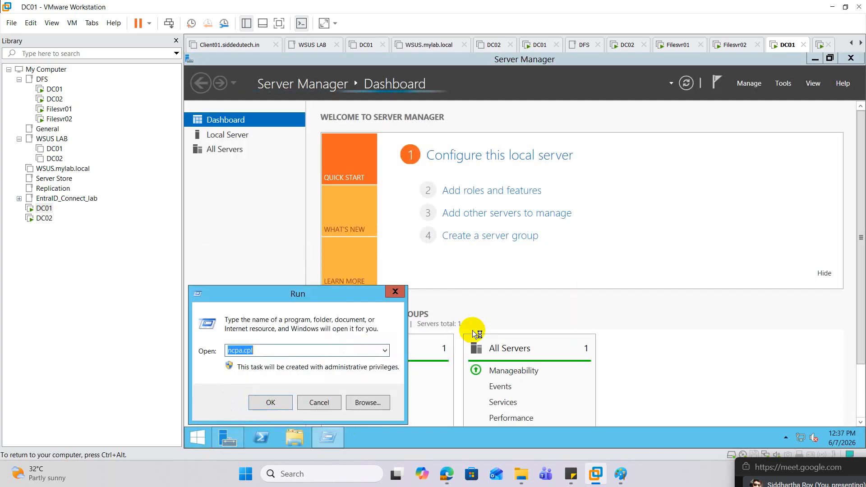
type("dsa.msc")
key("Return")
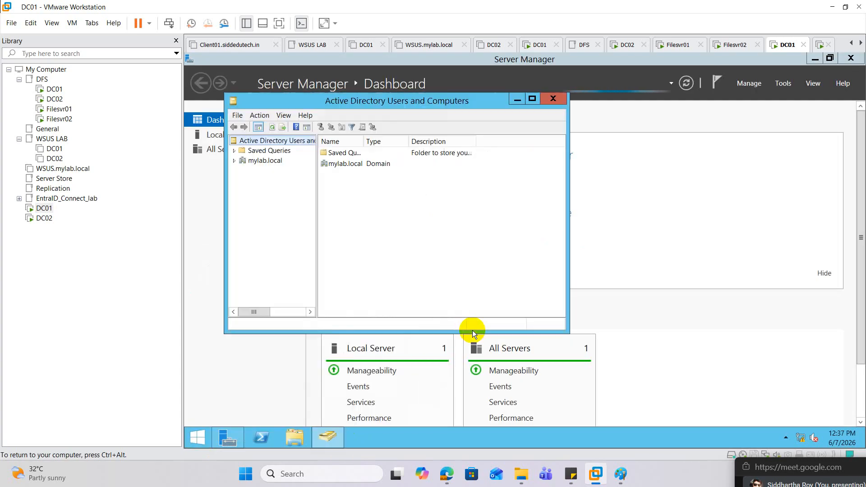
left_click(234, 161)
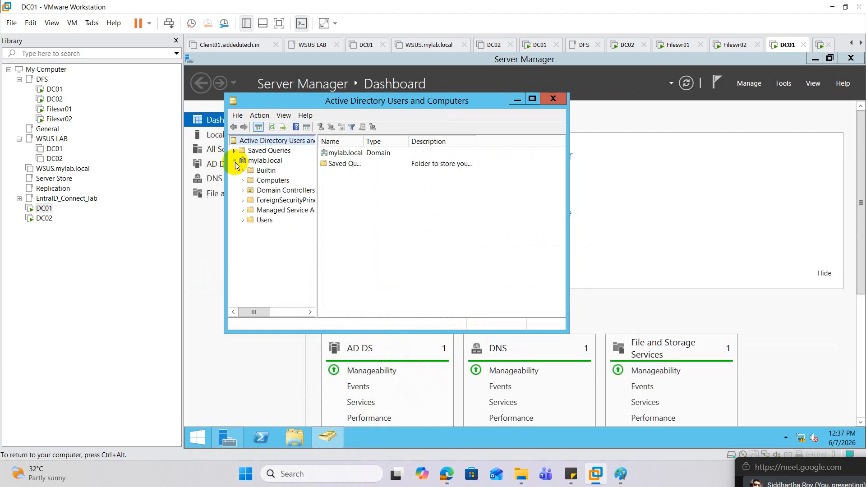
left_click(532, 99)
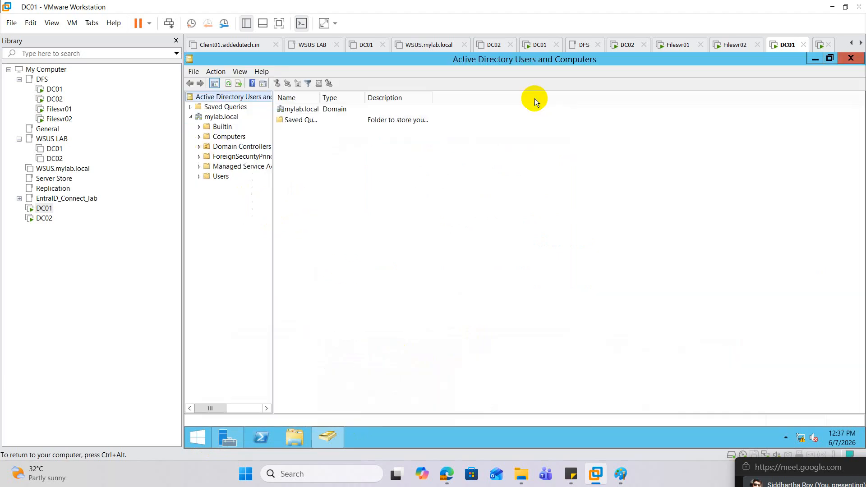
left_click_drag(273, 216, 427, 215)
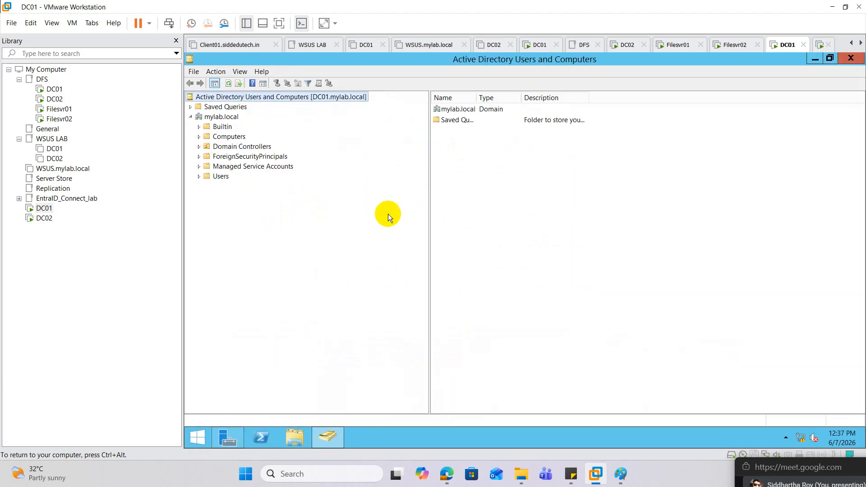
Create an organizational unit named ORG_user directly under mylab.local, keeping its protection from accidental deletion
right_click(229, 120)
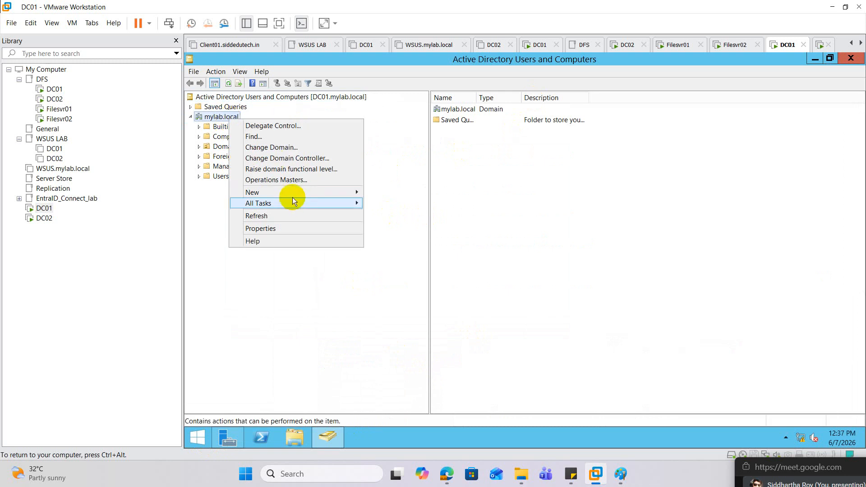
mouse_move(309, 193)
left_click(412, 258)
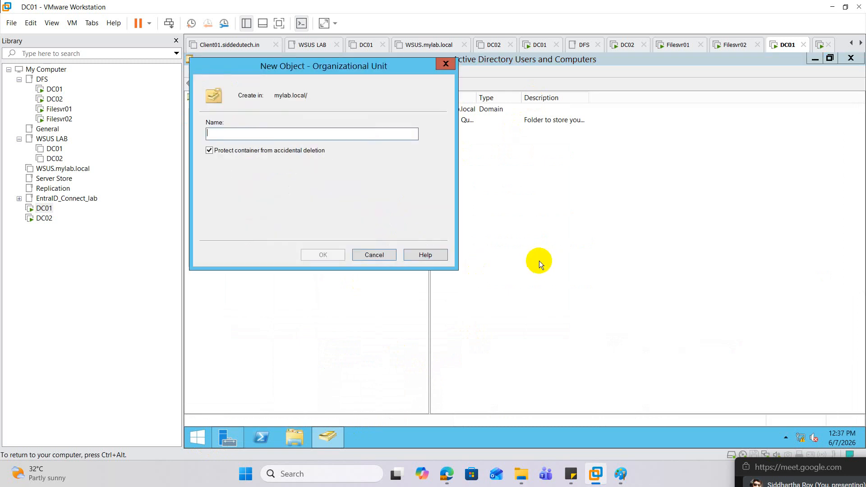
type("O")
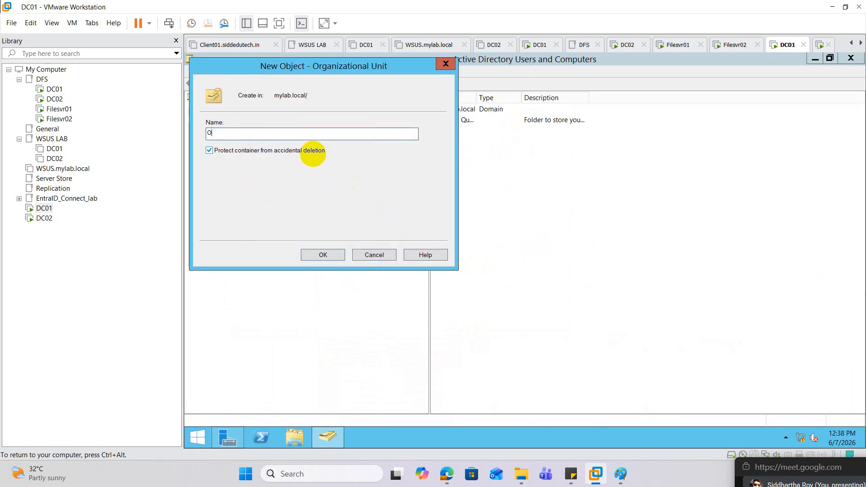
type("RG_user")
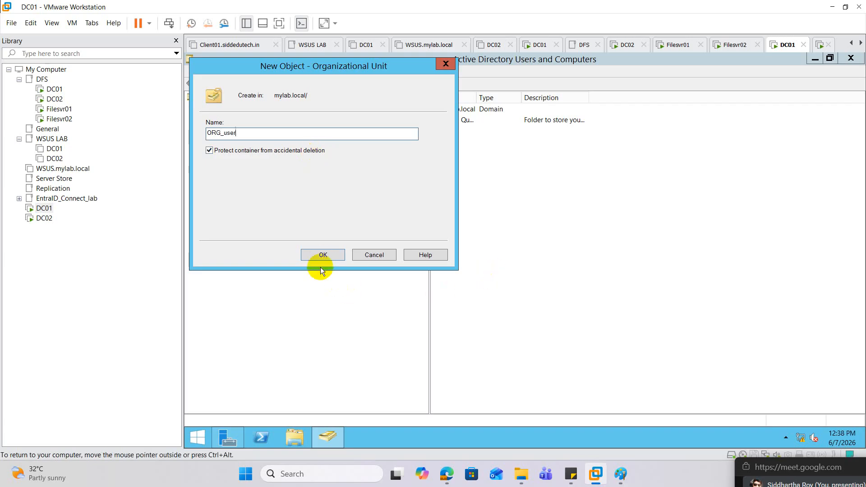
left_click(322, 255)
Start a new user in ORG_user and enter the person's first name, last name and user logon name at mylab.local
right_click(231, 190)
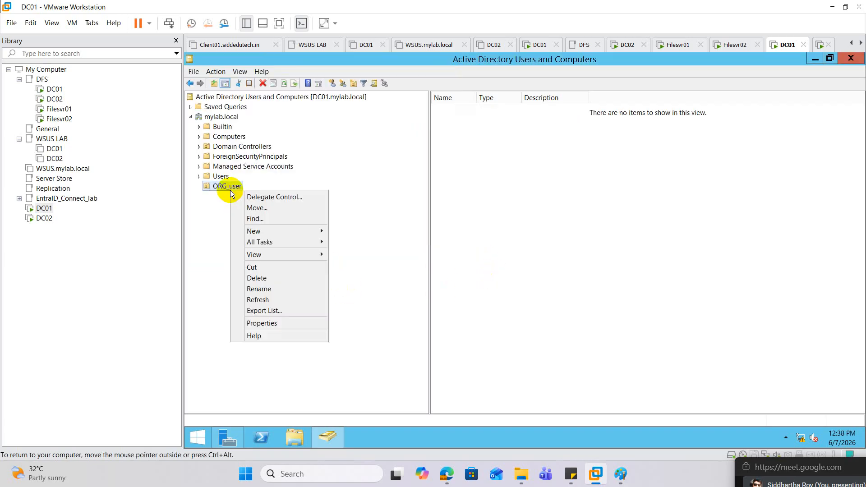
mouse_move(277, 232)
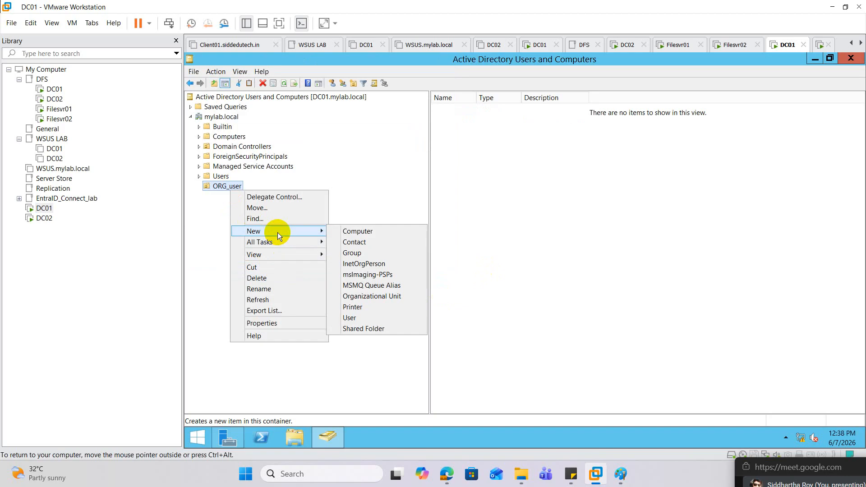
left_click(367, 316)
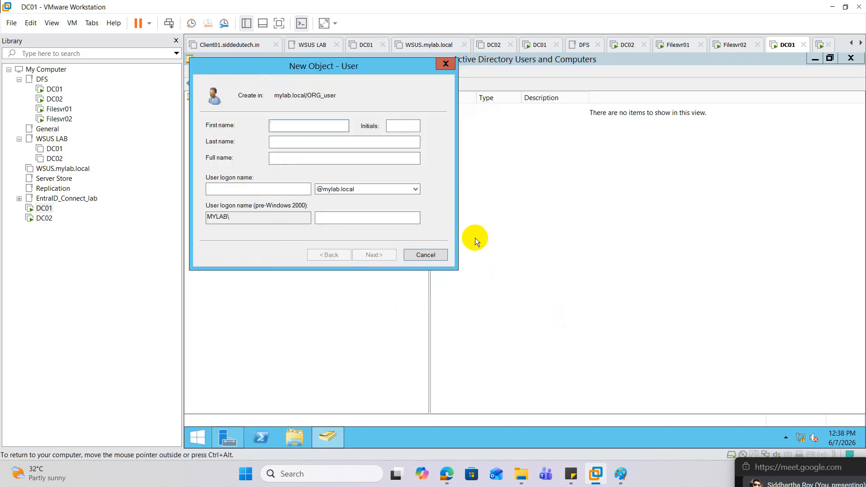
key("Tab")
key("Tab")
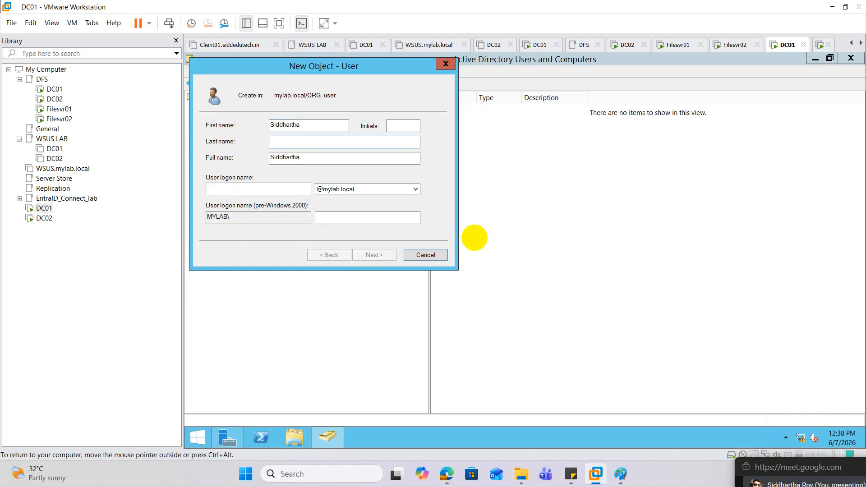
key("Tab")
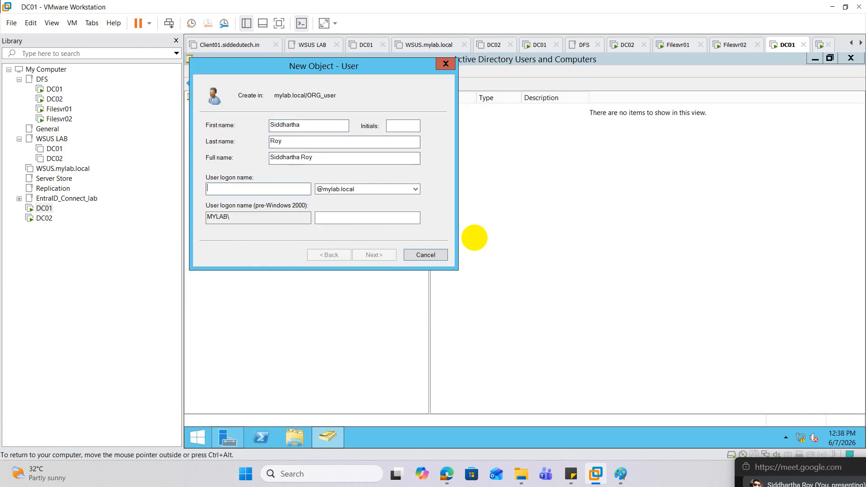
type("siddr")
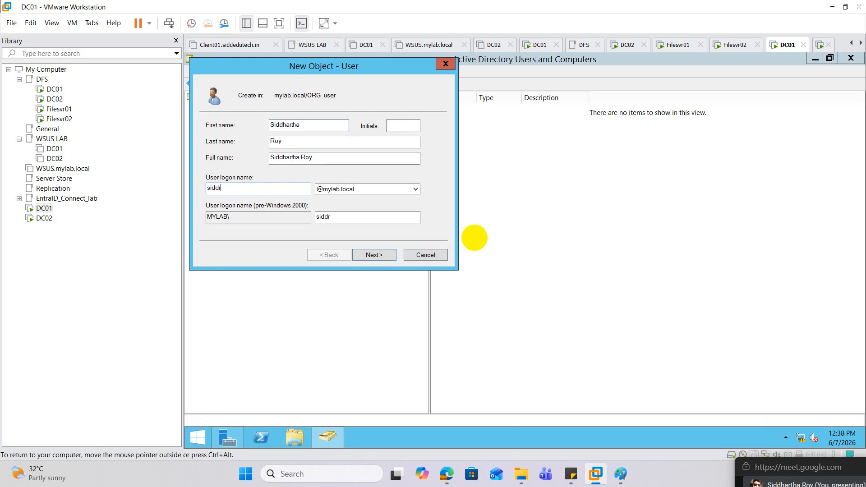
left_click(378, 257)
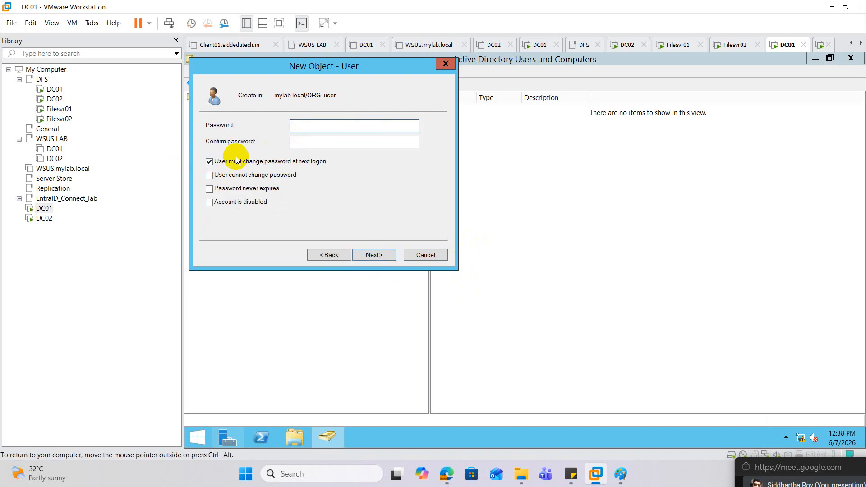
Turn off the forced password change at next logon, enter and confirm the new user's password, and finish creating the account
left_click(209, 161)
left_click(310, 127)
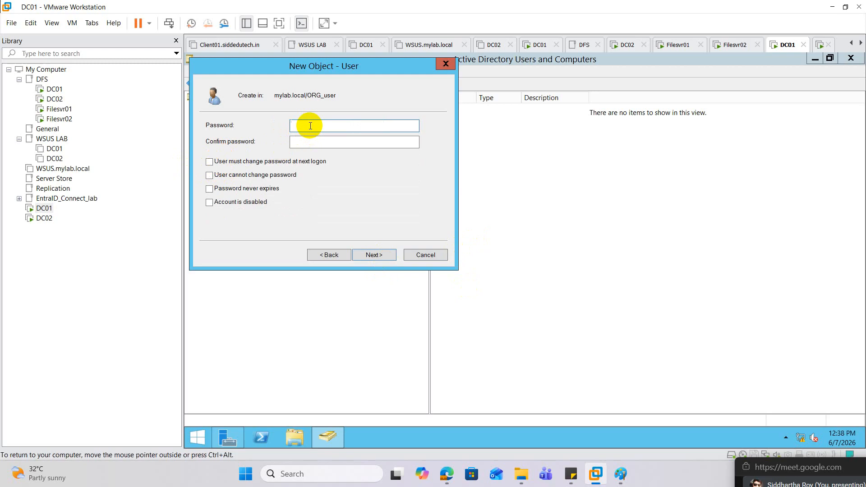
type("••••••••••••")
key("Tab")
type("••••••••••")
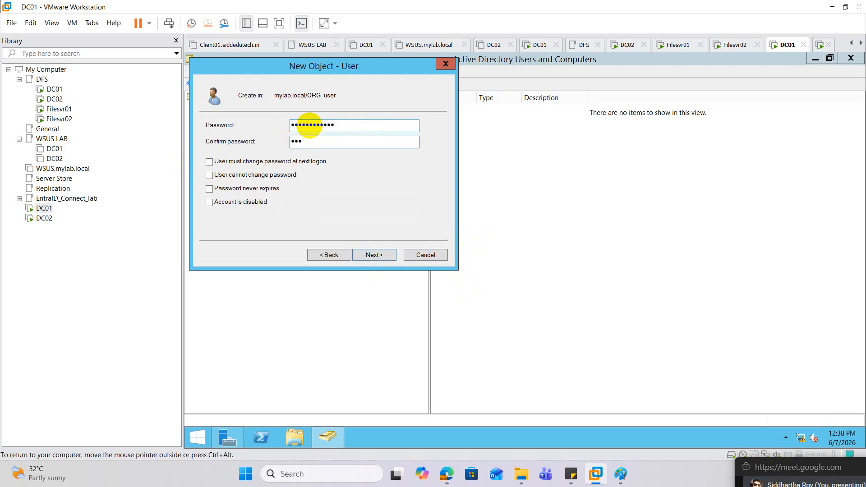
type("••")
left_click(374, 254)
left_click(374, 254)
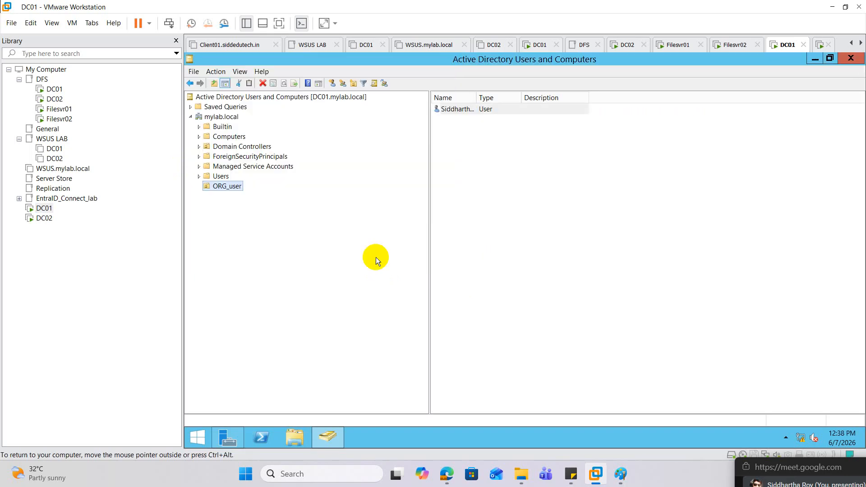
Add the new user in ORG_user to the Domain Admins group and save the account properties
double_click(482, 110)
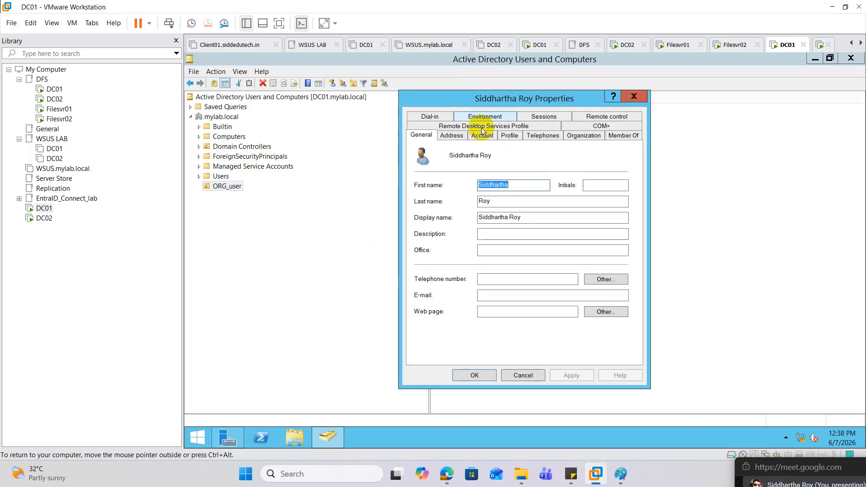
left_click(617, 136)
left_click(431, 267)
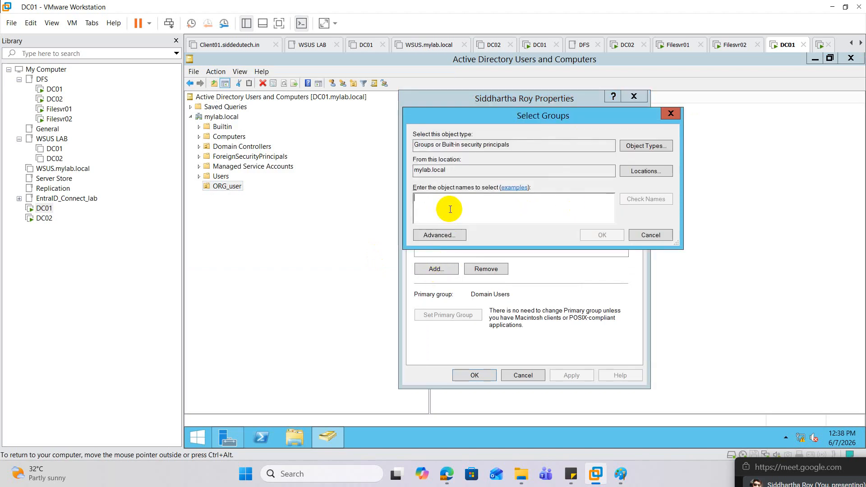
type("domain a")
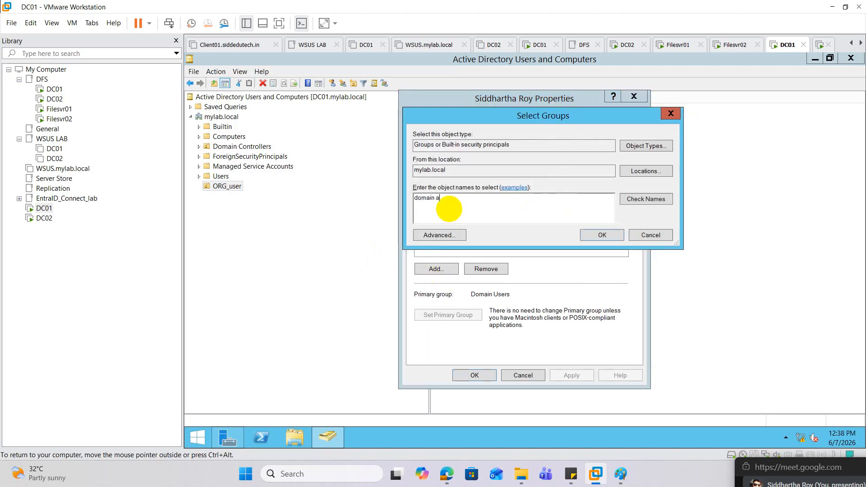
type("dmins")
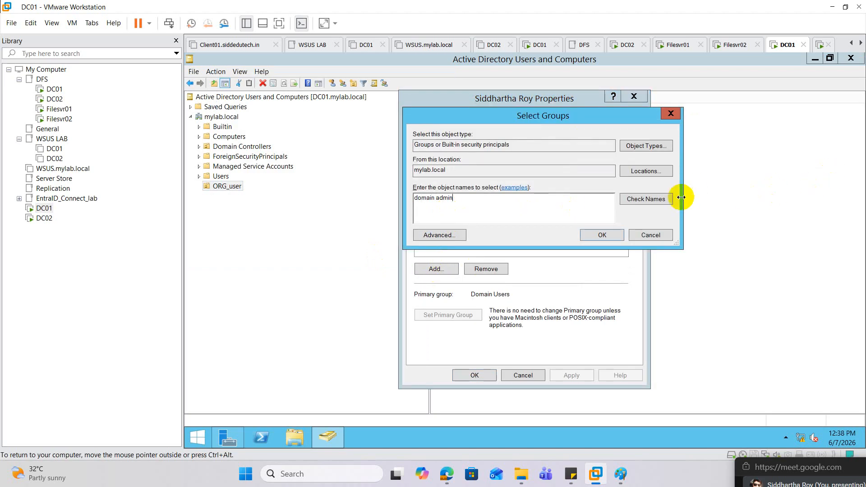
left_click(669, 201)
left_click(603, 235)
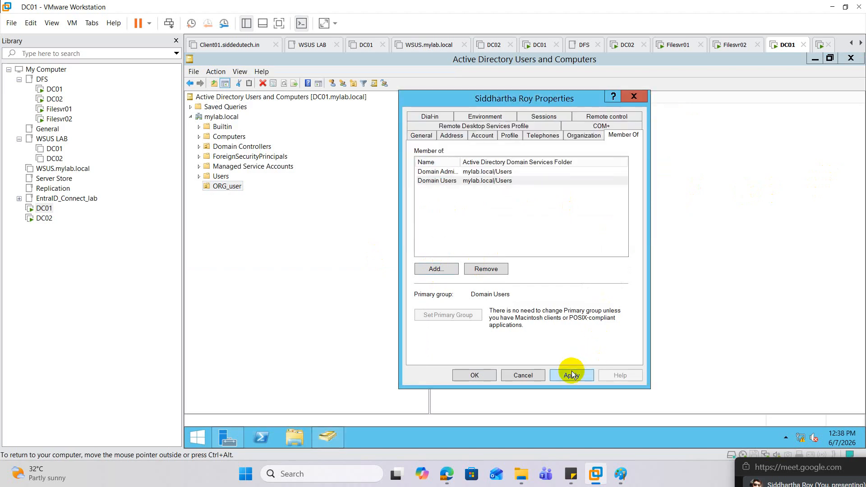
left_click(485, 375)
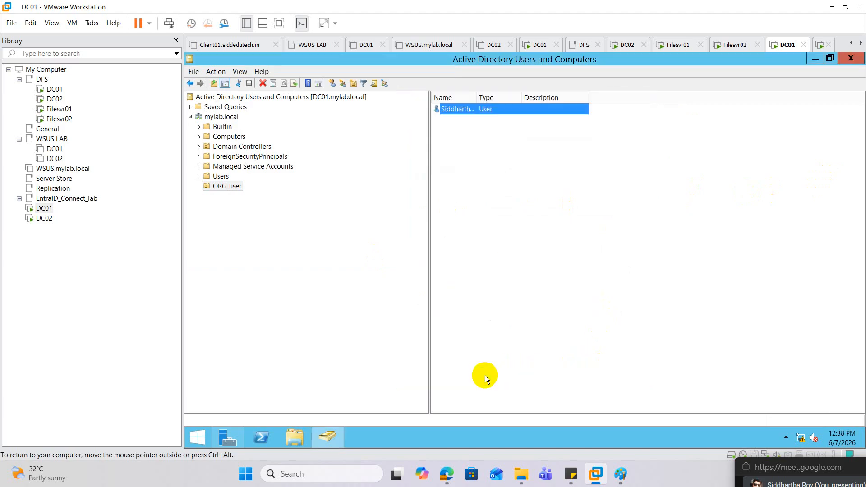
Open Windows Firewall on DC01 with firewall.cpl and turn it off for the domain, private and public networks
right_click(197, 437)
left_click(253, 405)
type("f")
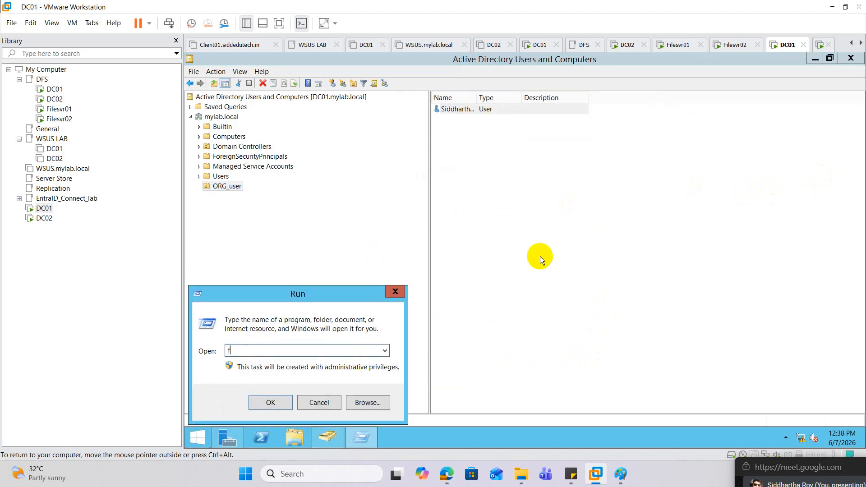
type("irewall.cpl")
key("Return")
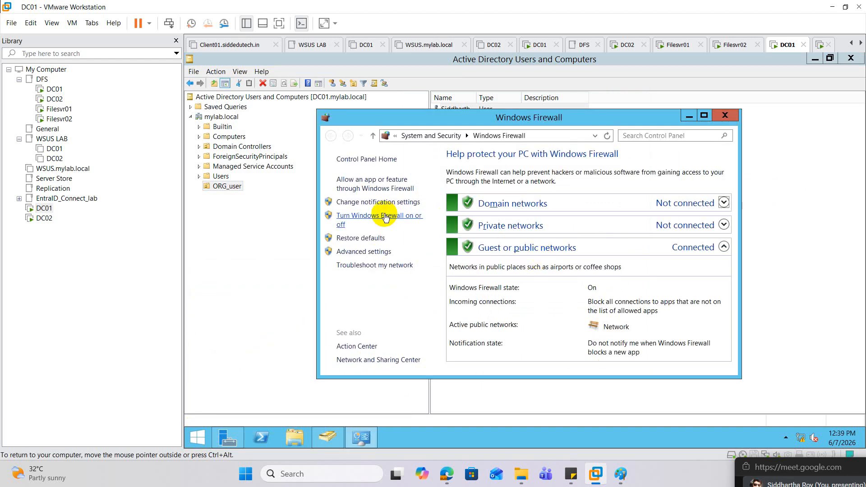
left_click(379, 220)
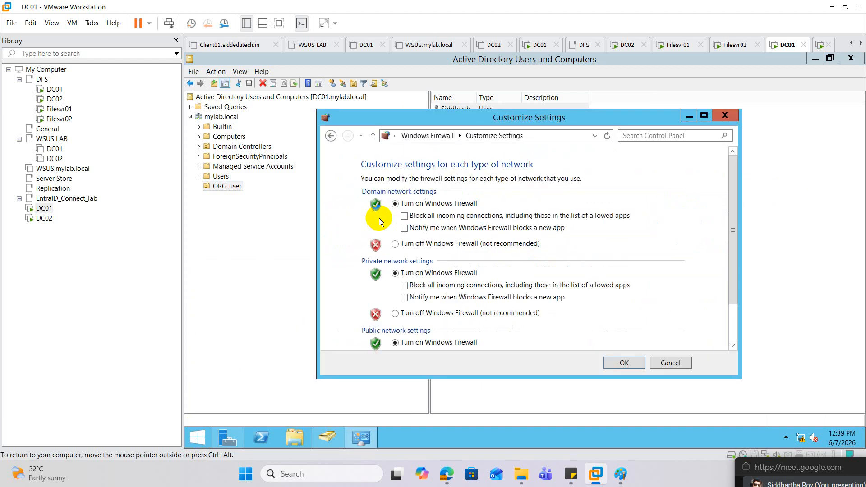
left_click(396, 245)
left_click(408, 313)
scroll(433, 305, "down", 2)
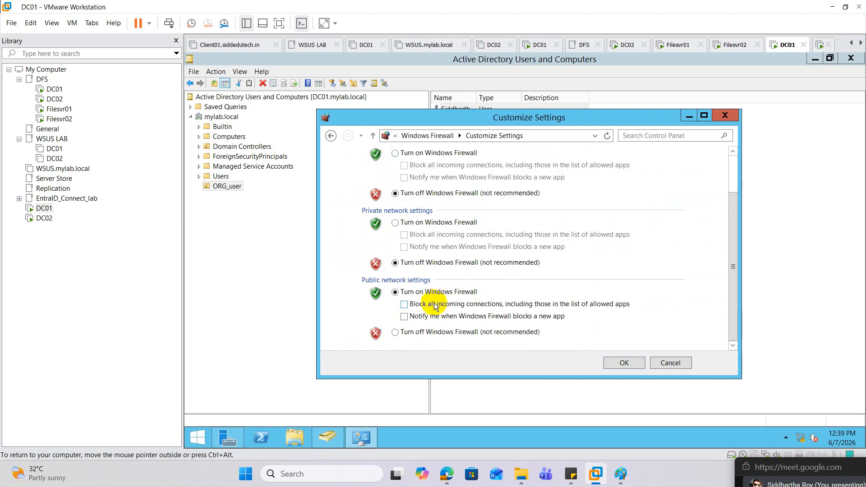
left_click(411, 333)
left_click(624, 363)
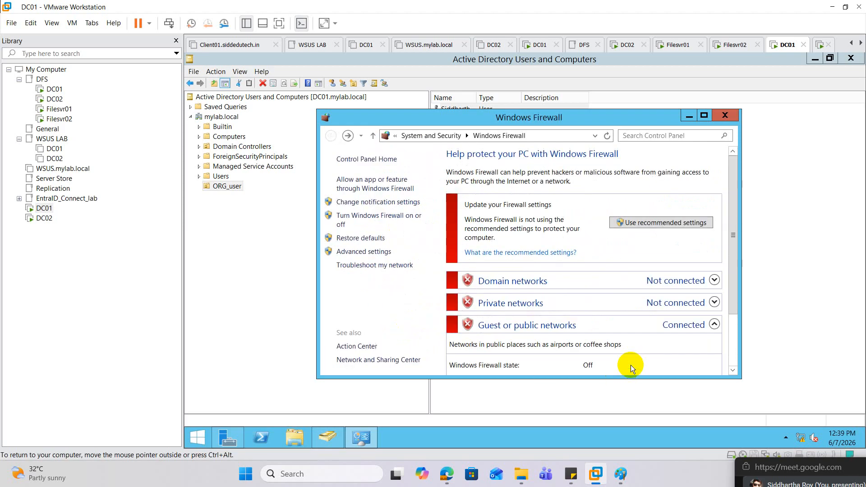
Switch to the DC02 virtual machine and sign in as Administrator by entering the account password
left_click(44, 218)
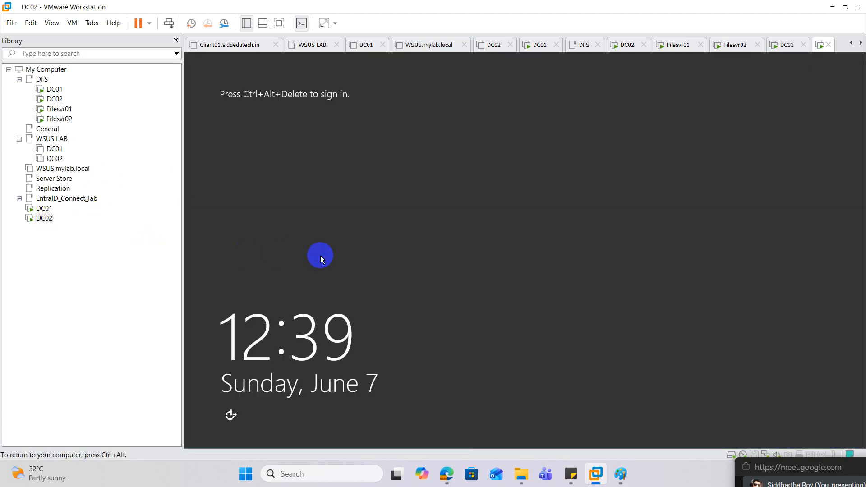
right_click(44, 220)
left_click(108, 338)
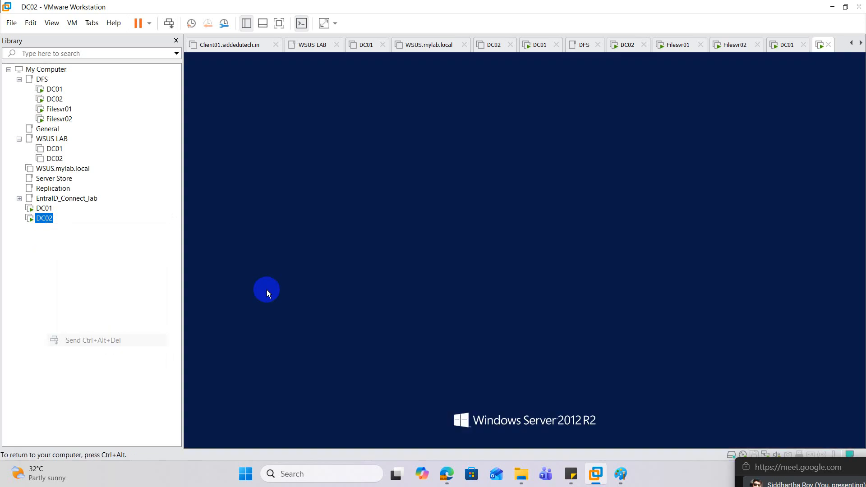
left_click(486, 226)
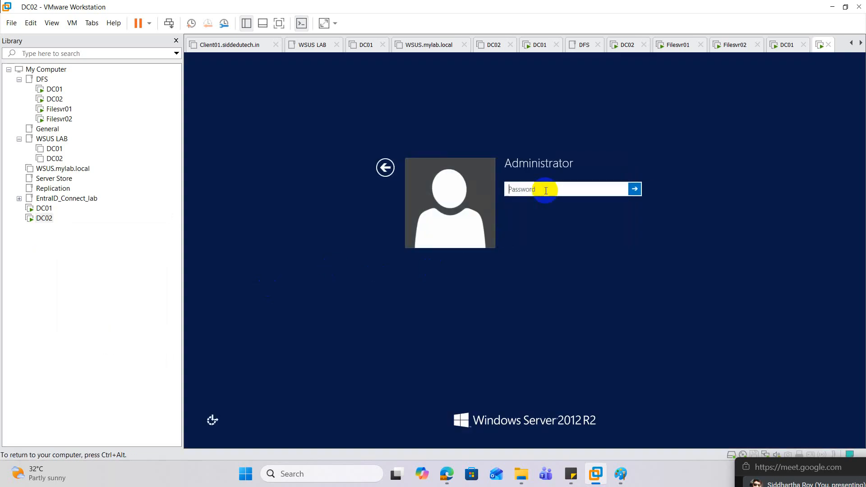
type("••••••••••••")
key("Return")
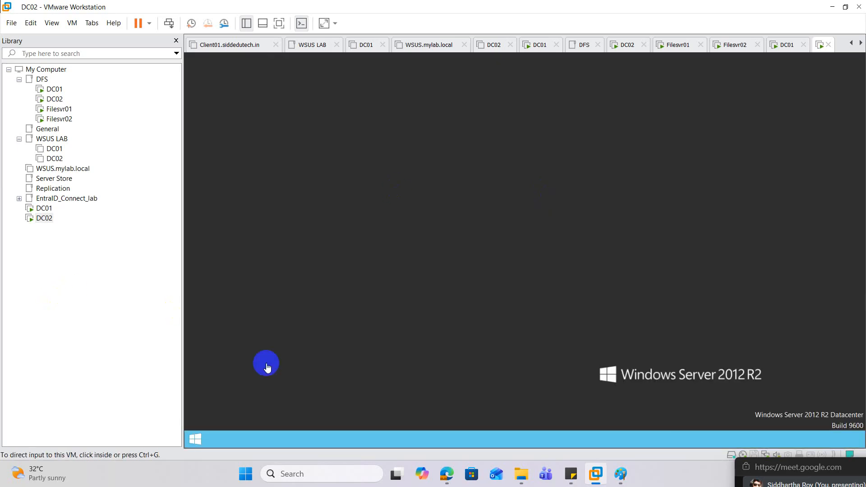
Open Windows Firewall on DC02 with firewall.cpl and turn it off for the private and public networks
left_click(195, 440)
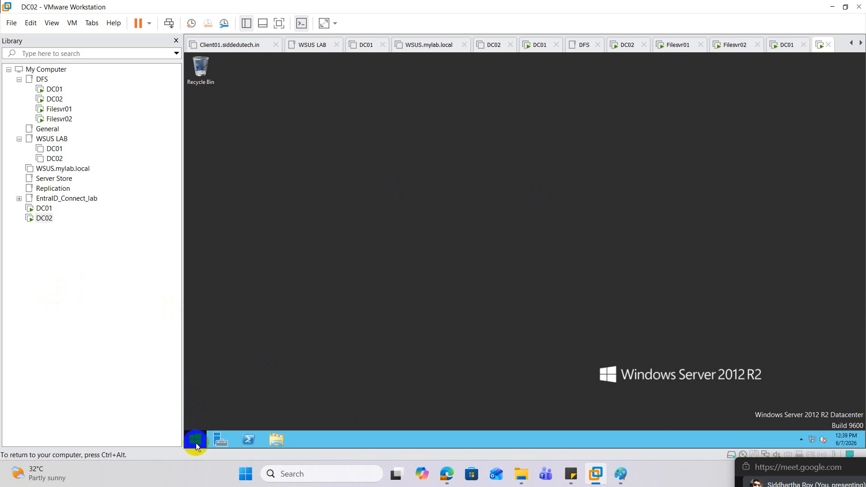
right_click(196, 443)
left_click(226, 414)
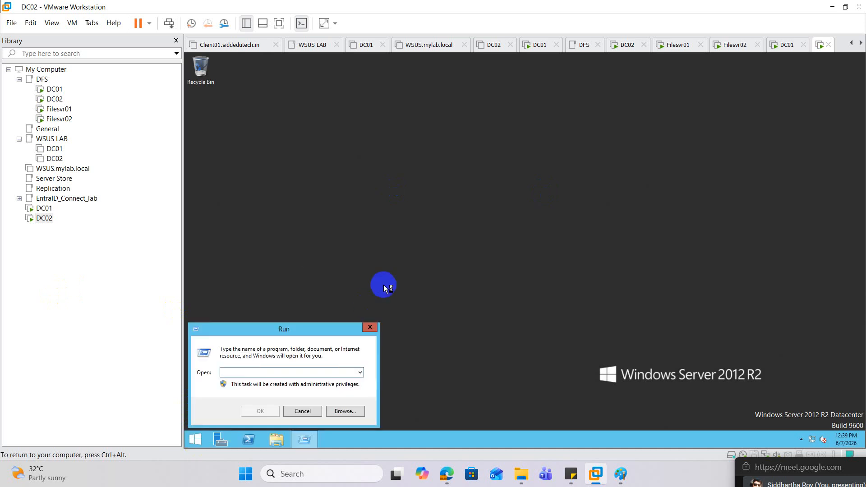
type("firewa")
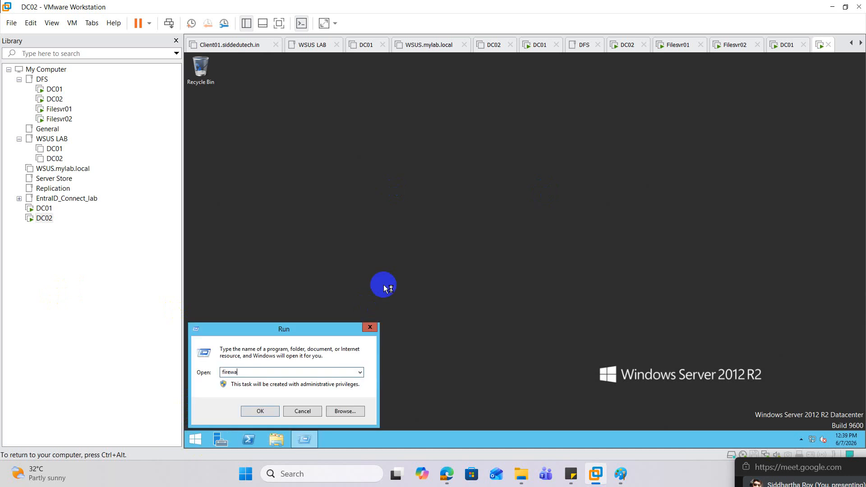
type("ll.cpl")
key("Return")
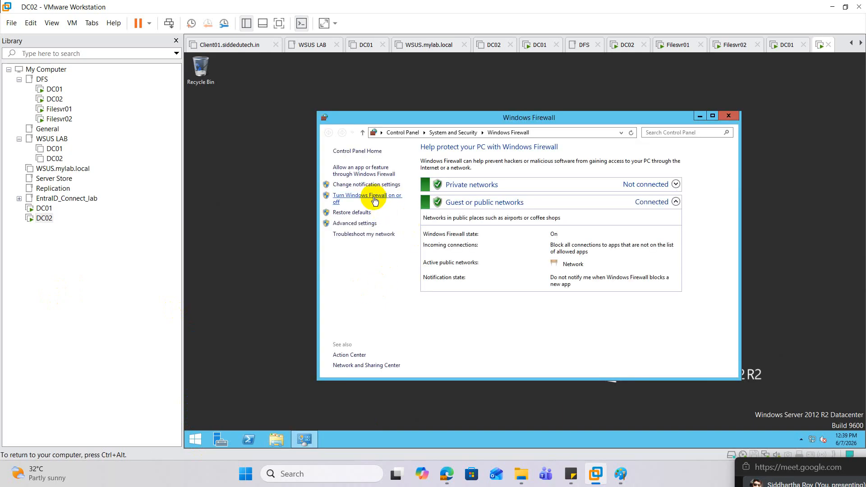
left_click(372, 199)
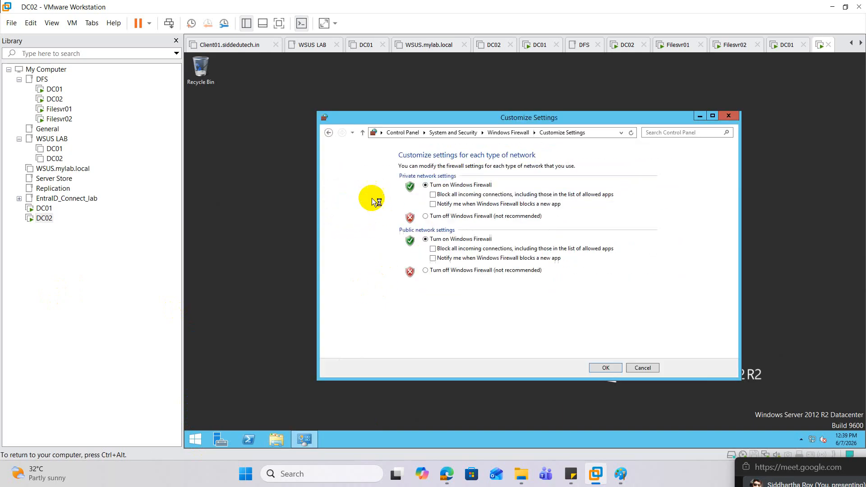
left_click(435, 220)
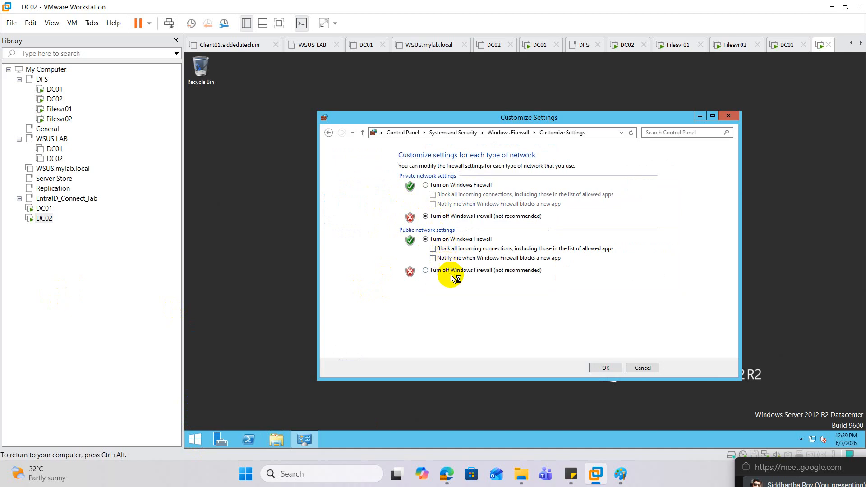
left_click(446, 271)
left_click(613, 367)
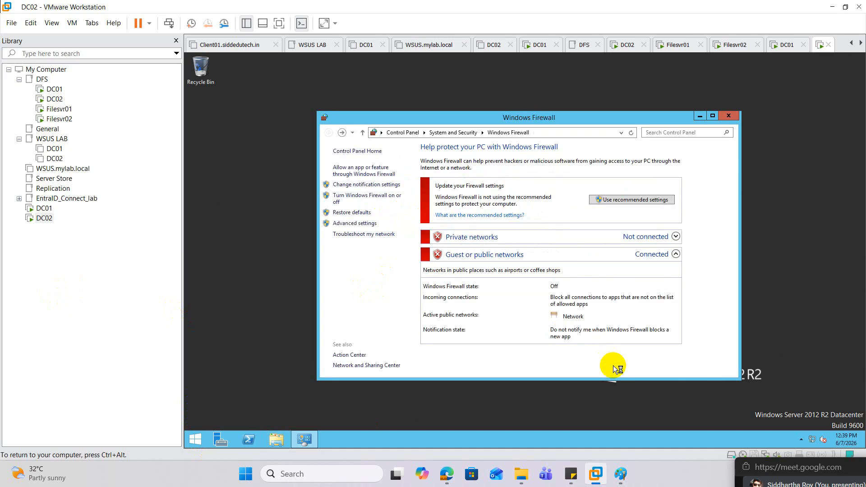
Open the TCP/IPv4 properties of the Ethernet0 adapter in Network Connections, dismissing the VMware Tools log-off prompt
right_click(205, 440)
left_click(235, 409)
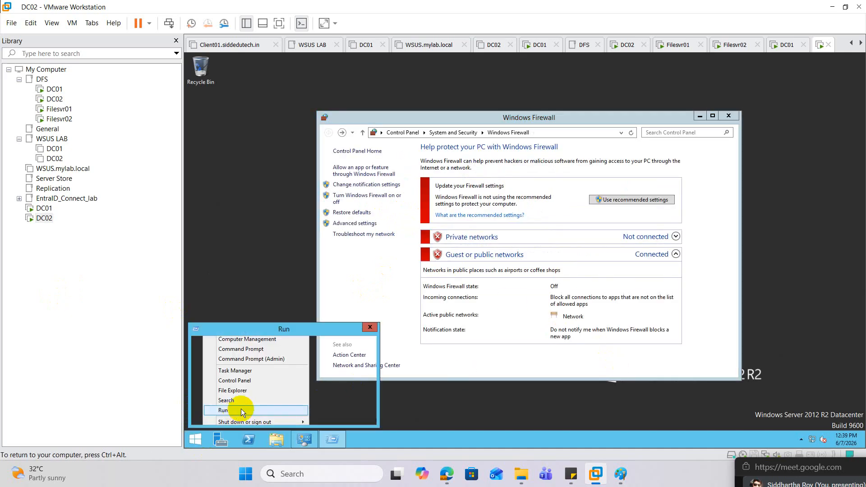
type("wf.msc")
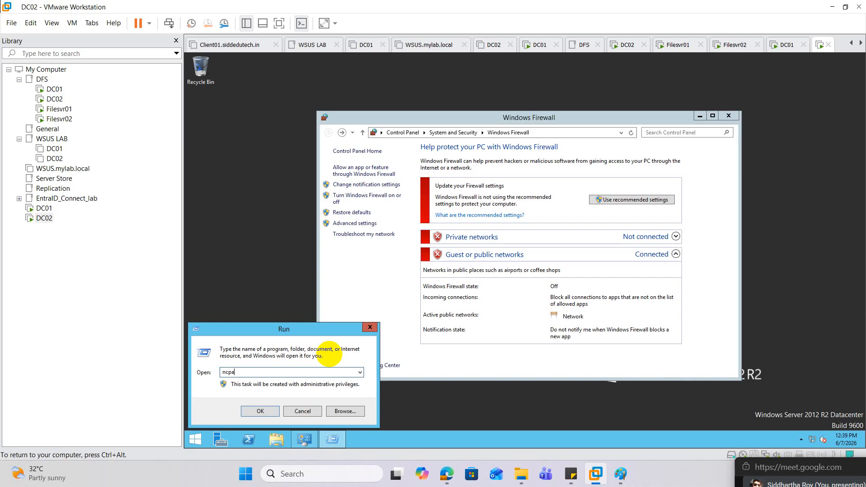
key("Return")
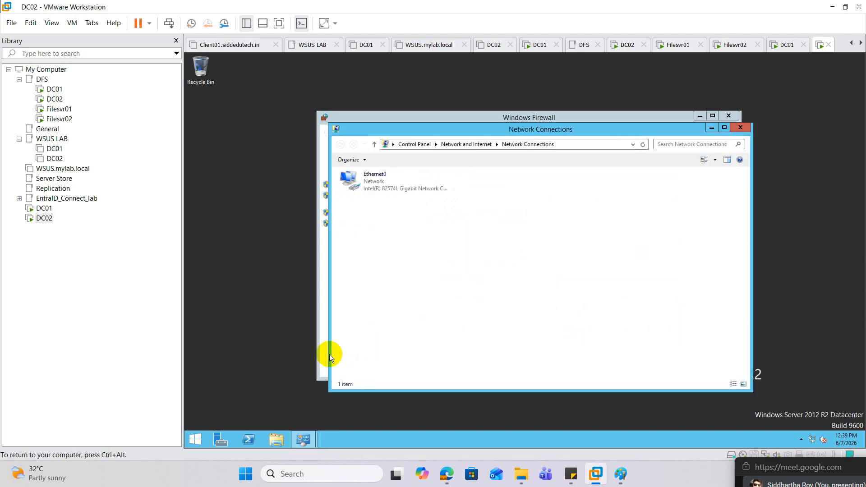
left_click(372, 177)
right_click(372, 178)
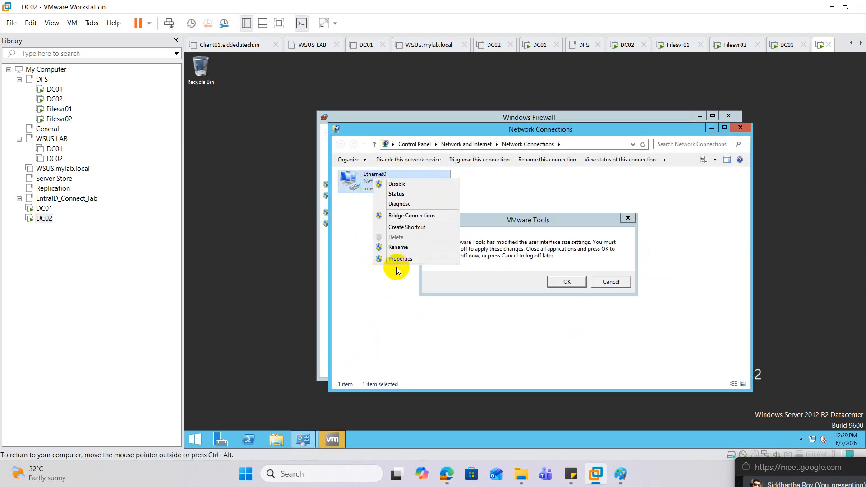
left_click(394, 261)
left_click(627, 218)
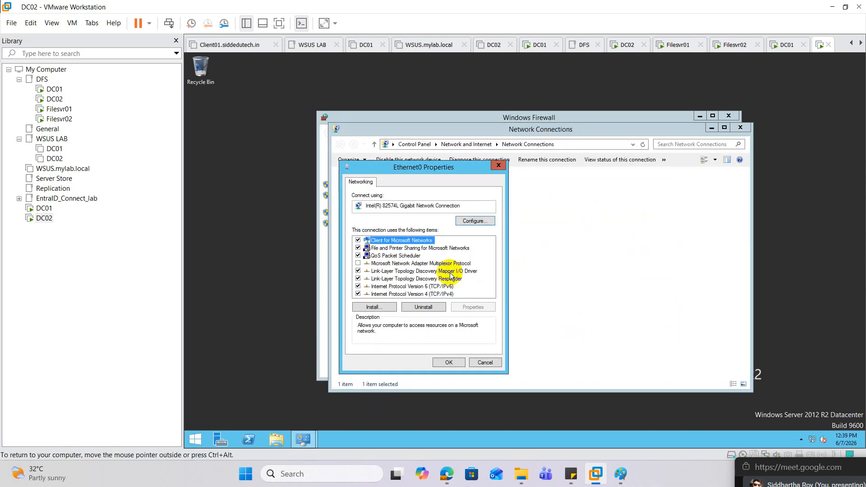
left_click(440, 294)
double_click(440, 295)
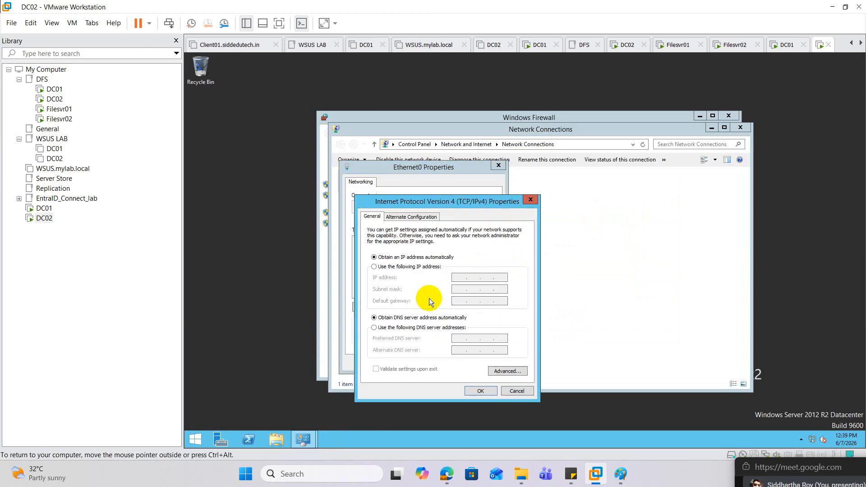
Assign Ethernet0 the static IP 10.10.10.11 with subnet mask 255.0.0.0 and preferred DNS server 10.10.10.10, and save the adapter properties
left_click(408, 267)
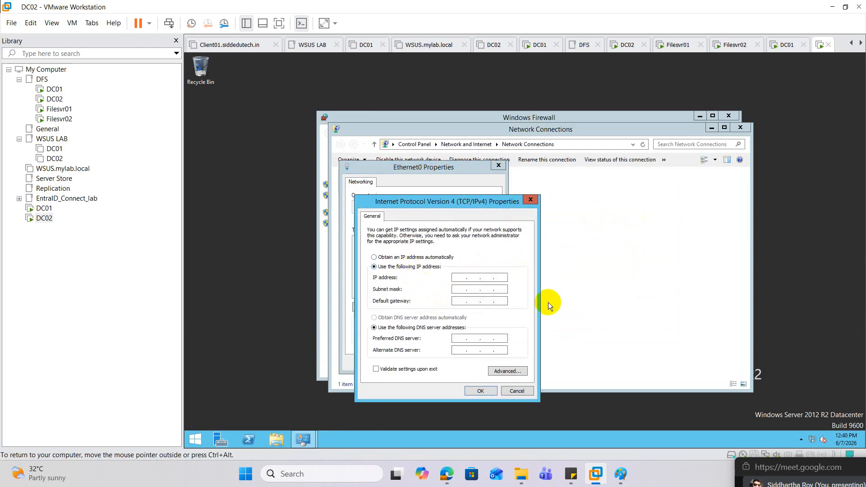
type("10 . 10 . 10 . 11")
key("Tab")
key("Tab")
key("Tab")
key("Tab")
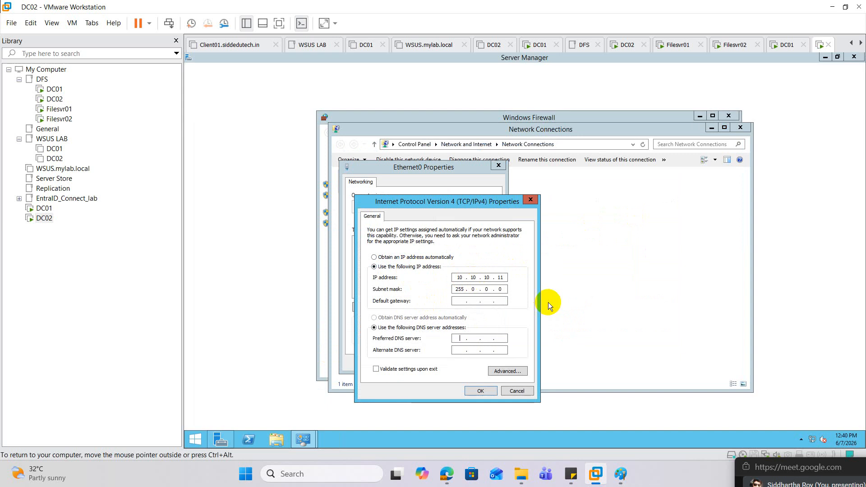
type("10.10.10.10")
left_click(480, 391)
left_click(458, 365)
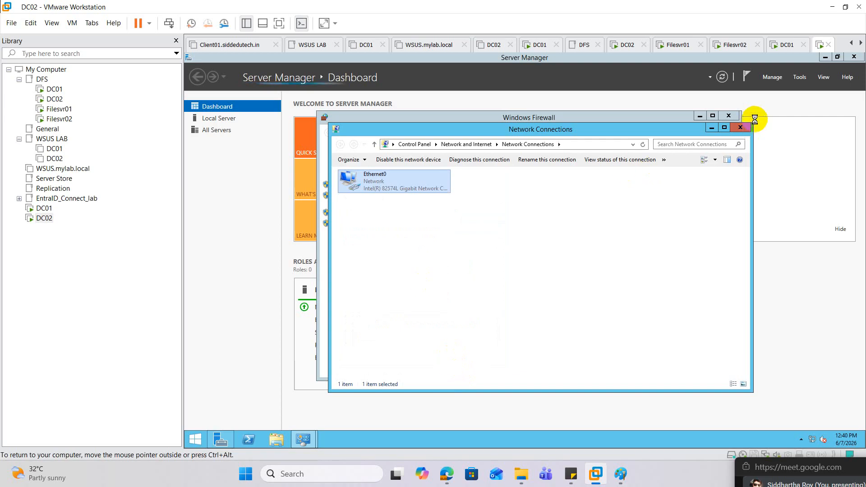
Close Network Connections, Windows Firewall and Server Manager on DC02
left_click(740, 128)
left_click(728, 115)
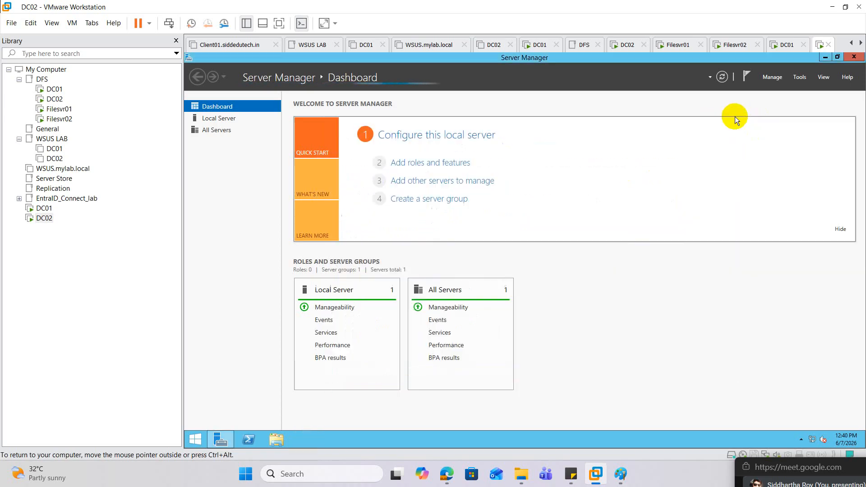
left_click(857, 59)
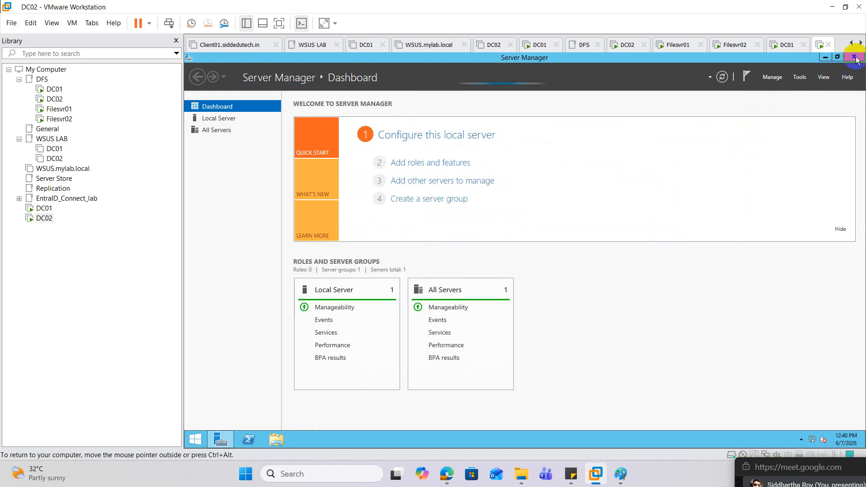
left_click(854, 58)
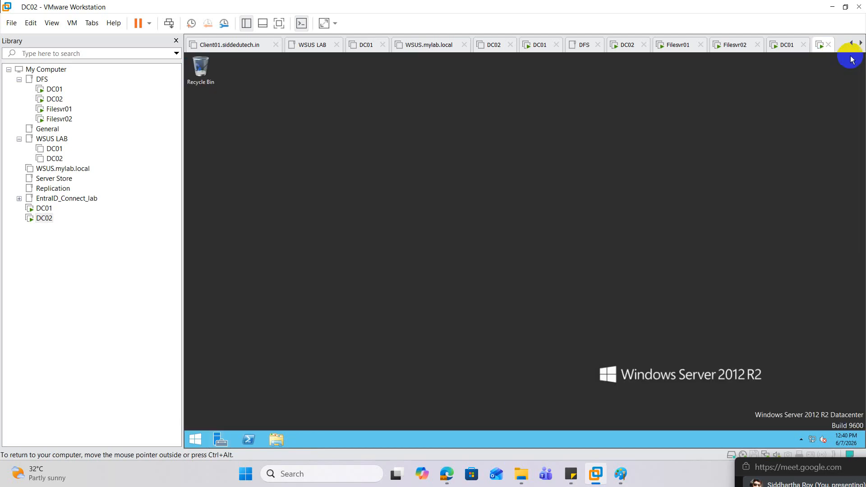
Open the computer name and domain settings from This PC's system properties and enter DC02 as the computer name
left_click(197, 440)
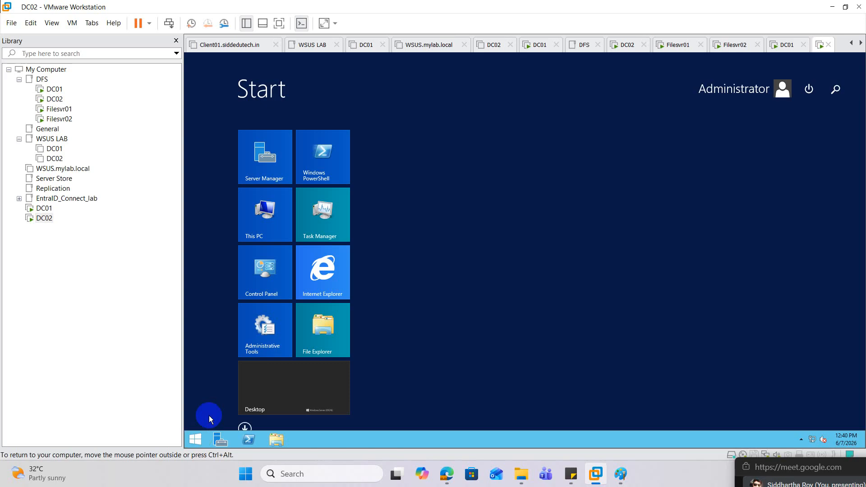
right_click(264, 215)
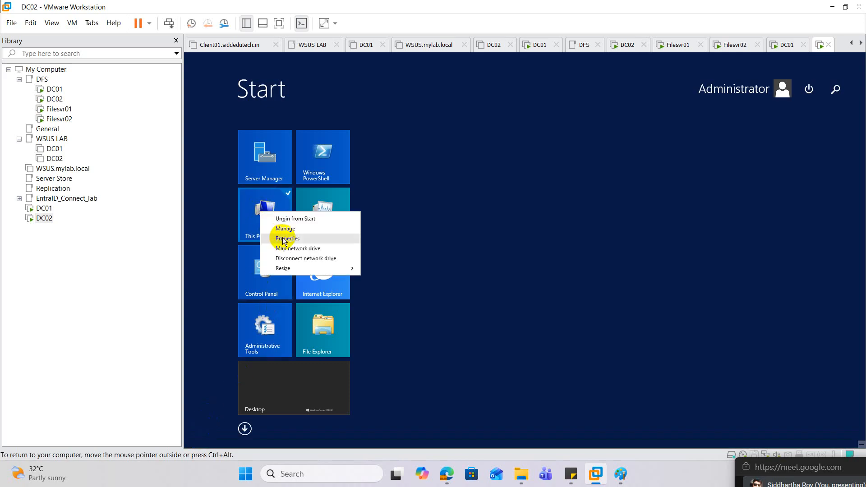
left_click(277, 239)
left_click(353, 191)
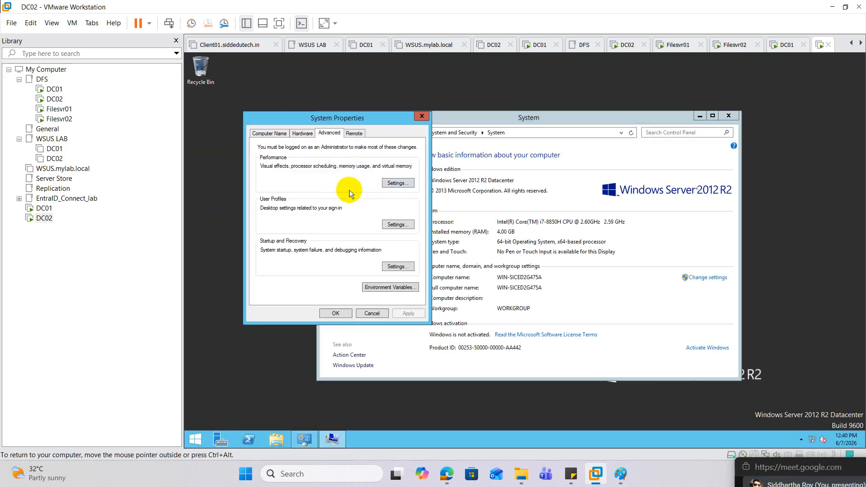
left_click(266, 133)
left_click(387, 220)
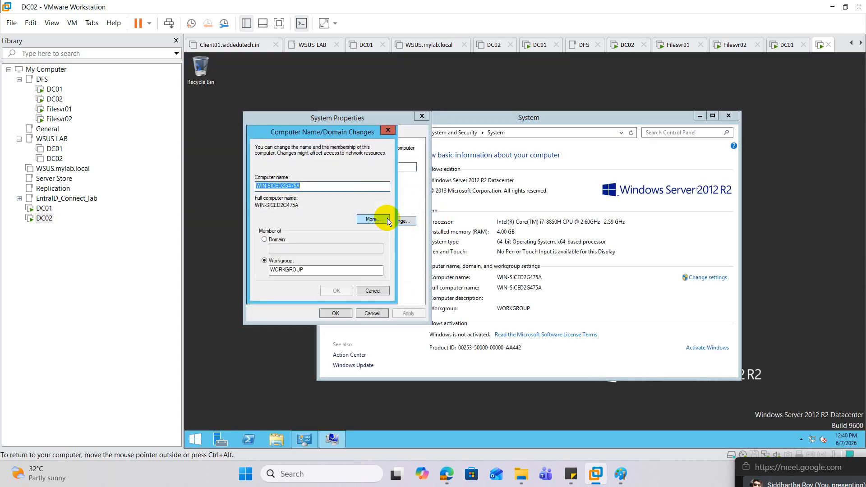
type("DC02")
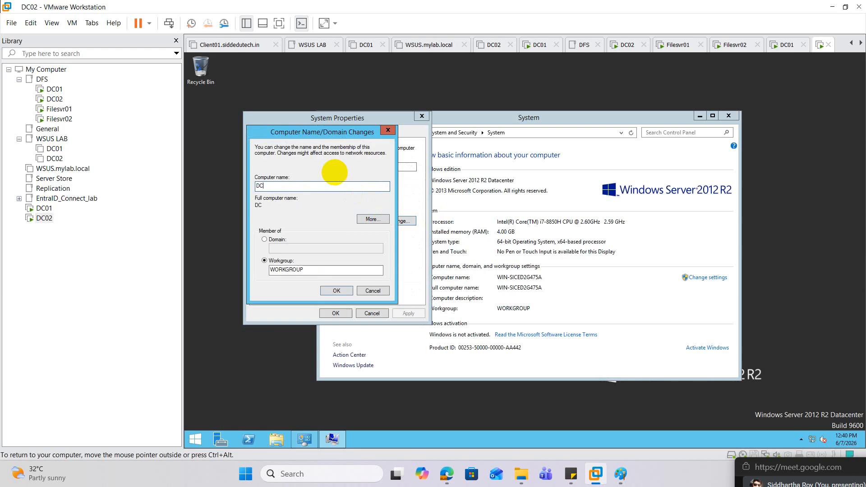
Set the computer's membership to the domain mylab.local and submit the name and domain change
left_click(274, 240)
left_click(299, 248)
type("m")
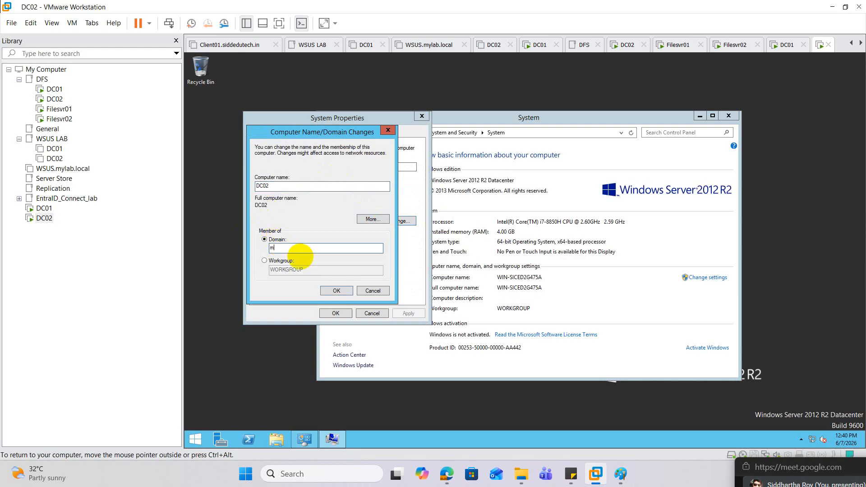
type("ylab.local")
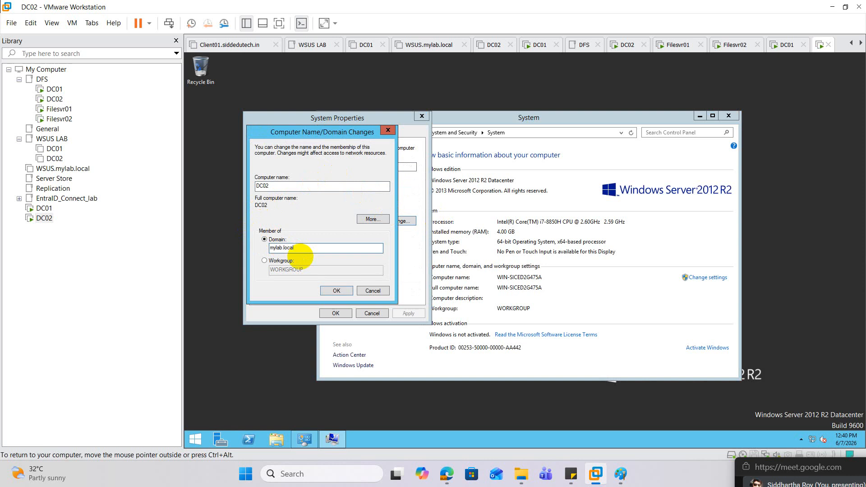
left_click(336, 289)
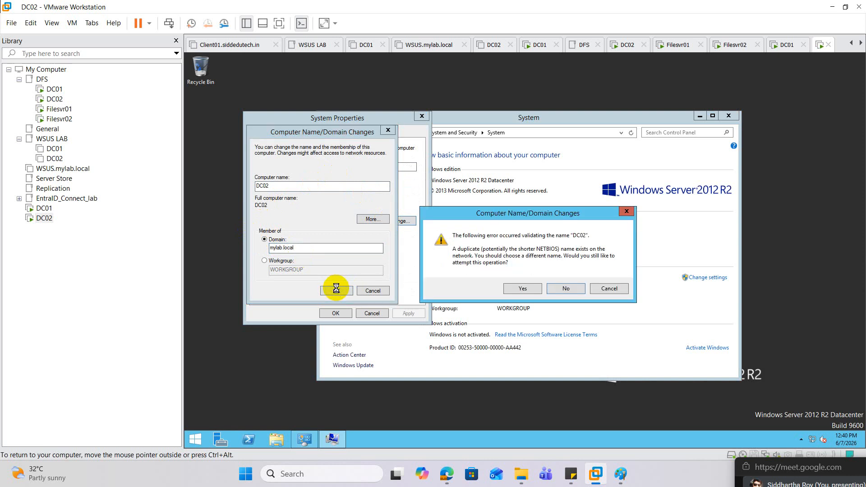
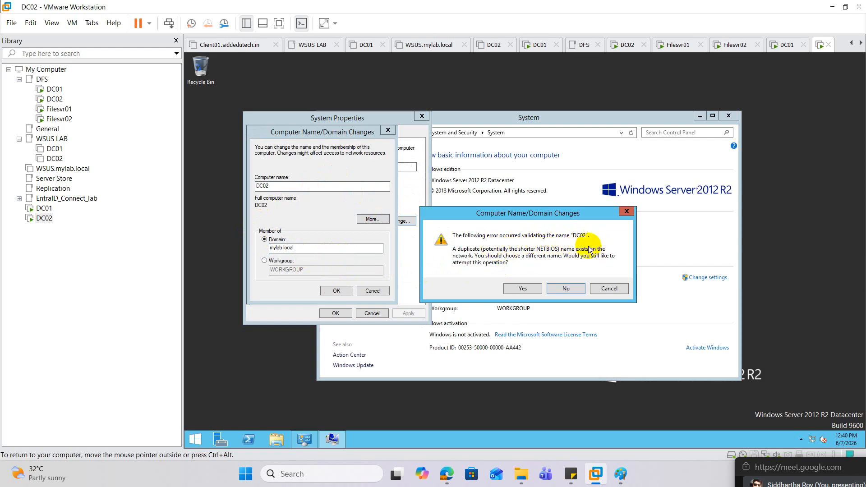
Dismiss the duplicate-name warning, change the computer name to DC03 and try to join the mylab.local domain
left_click(628, 213)
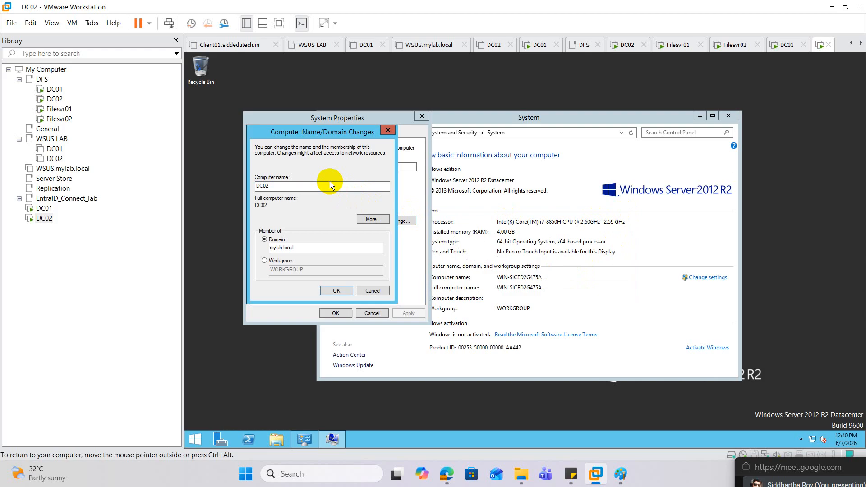
left_click(309, 185)
type("3")
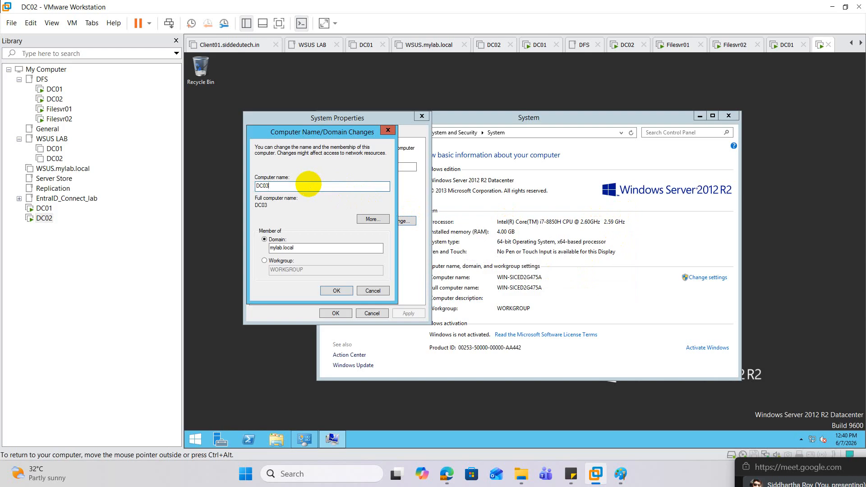
left_click(336, 290)
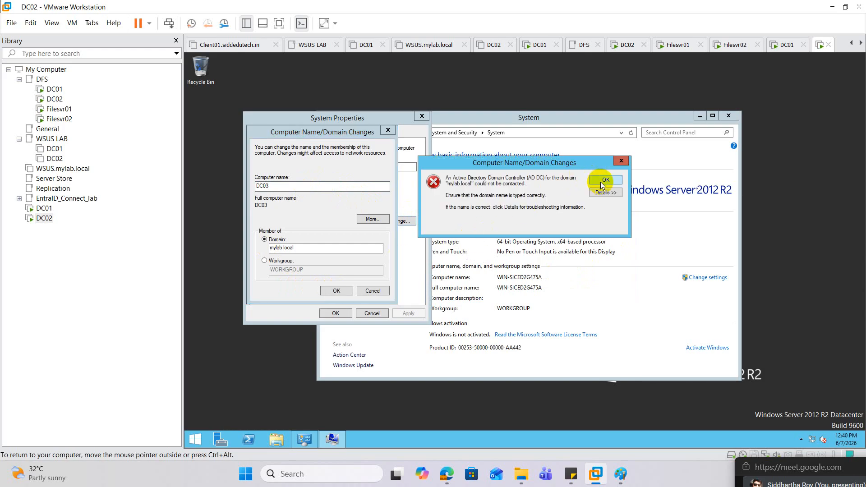
left_click(600, 182)
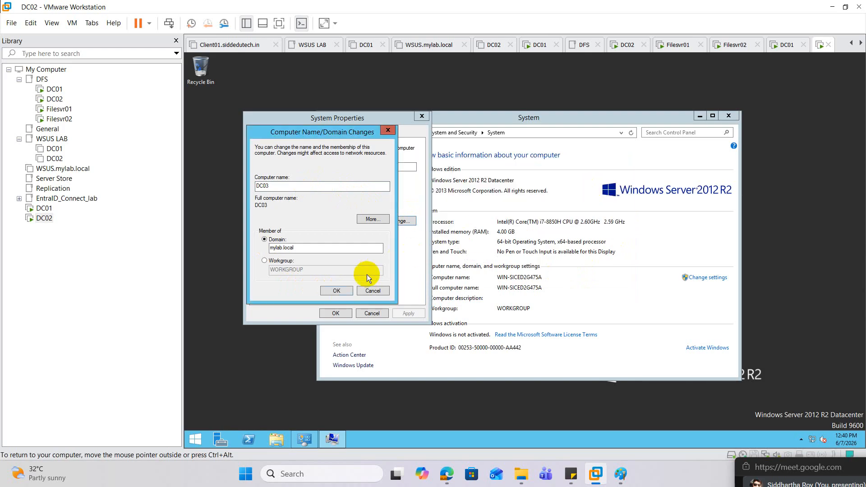
left_click(339, 290)
left_click(613, 183)
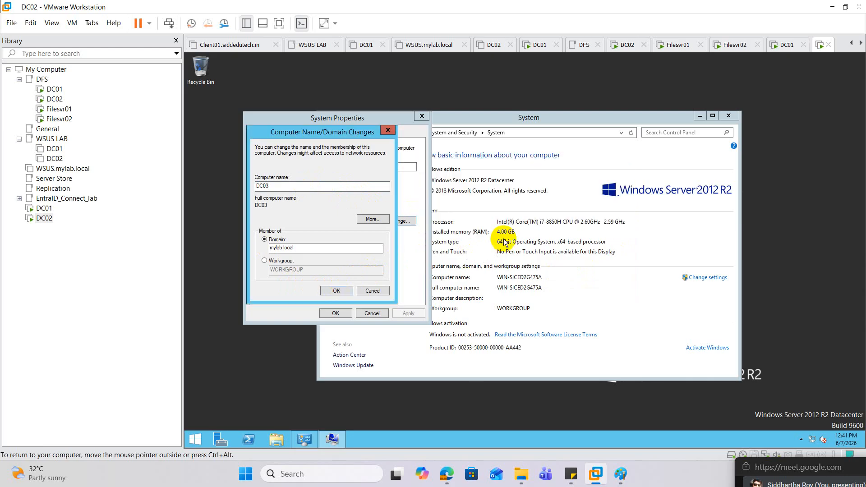
Run ncpa.cpl on DC02, disable and re-enable Ethernet0, and show its network connection details
right_click(195, 439)
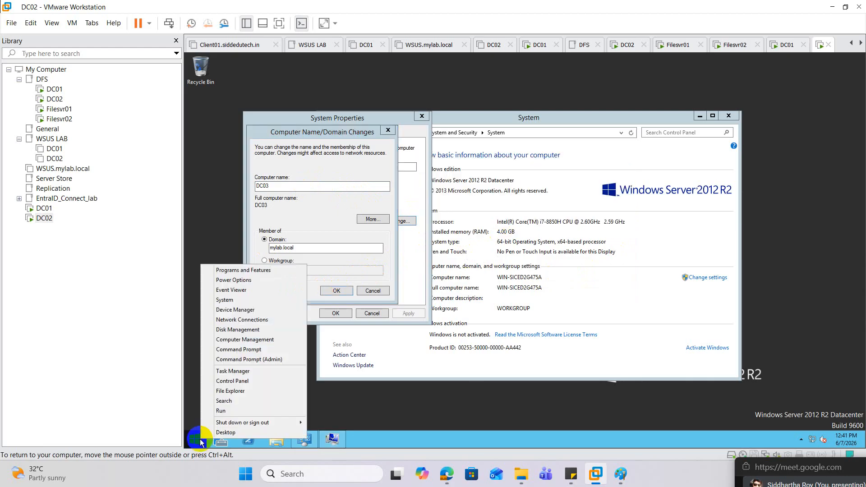
left_click(221, 410)
type("ncpa.cpl")
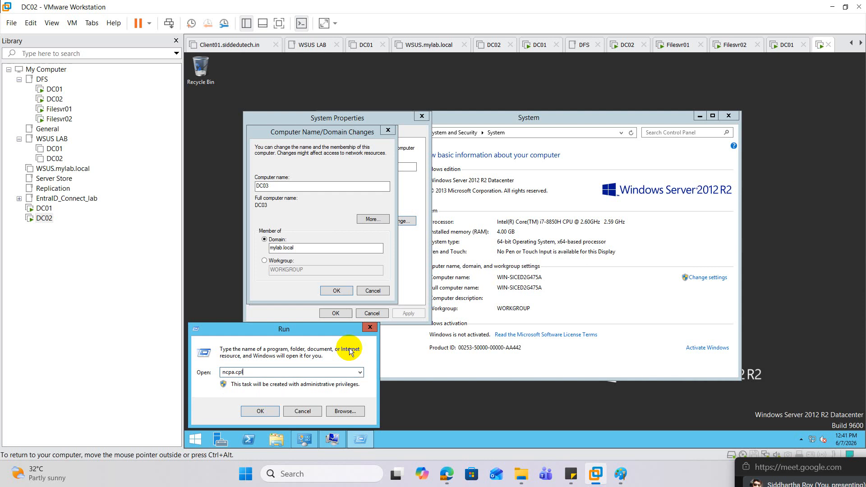
key("Return")
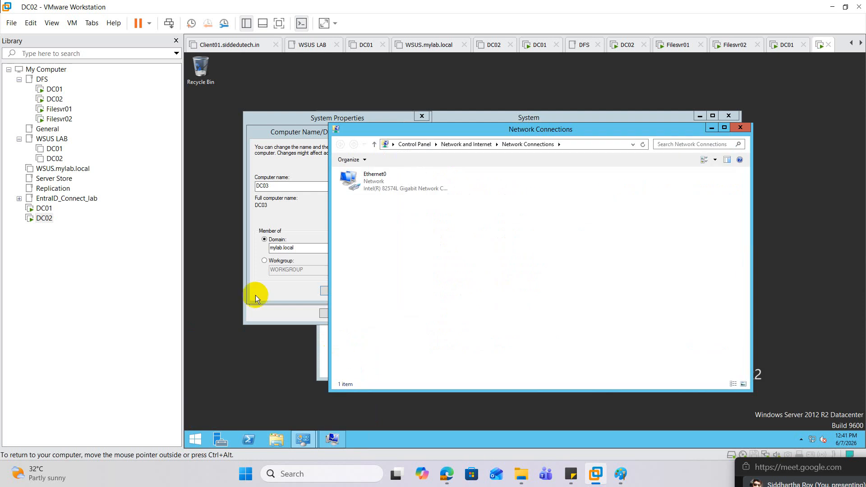
right_click(376, 182)
left_click(415, 189)
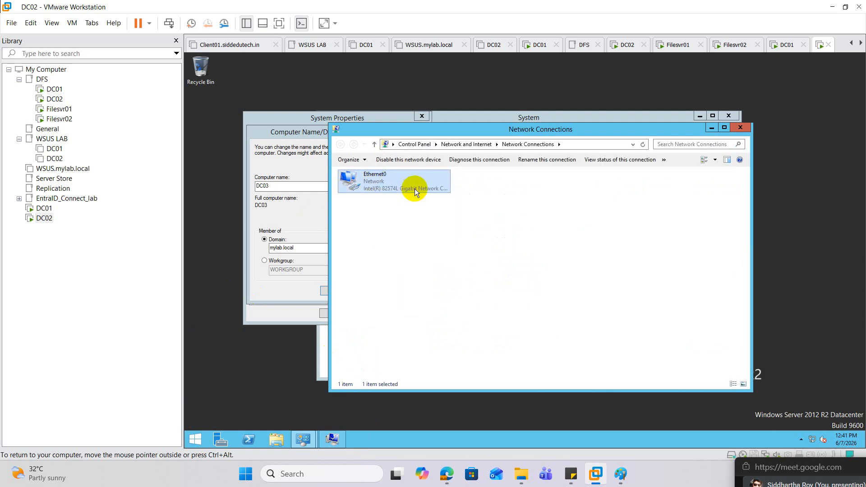
double_click(379, 189)
double_click(379, 186)
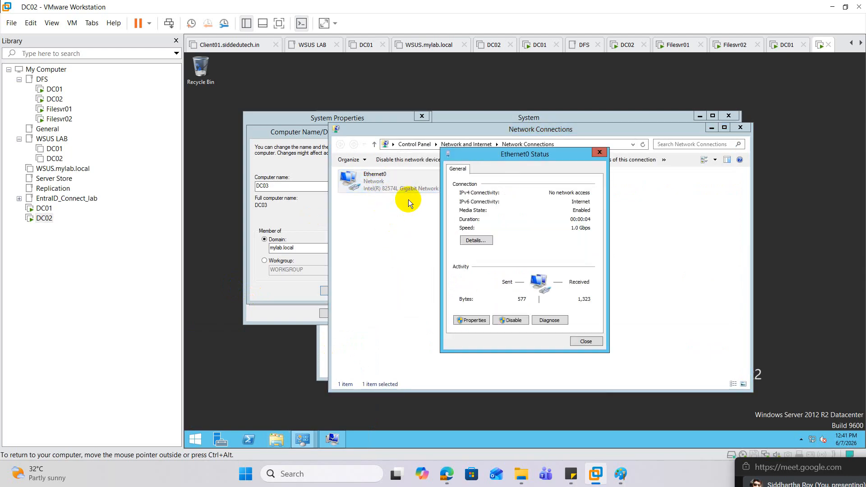
left_click(469, 241)
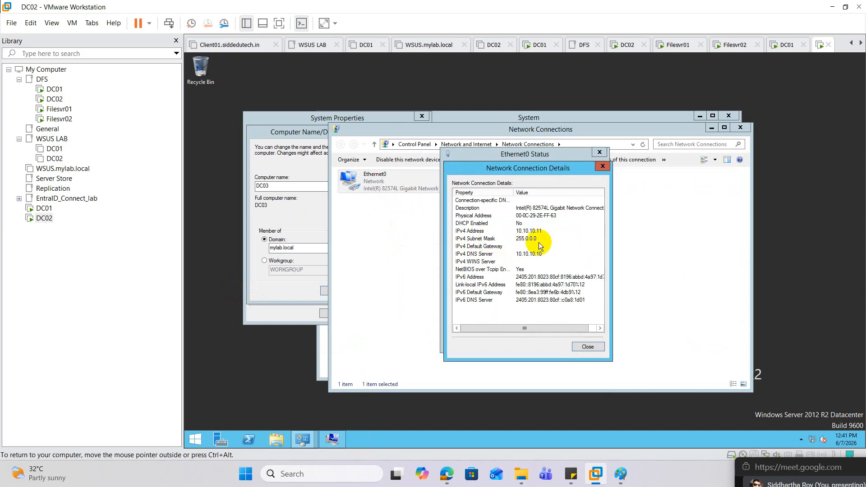
Switch to the DC01 virtual machine, run ncpa.cpl, and disable and re-enable its Ethernet0 adapter
left_click(44, 208)
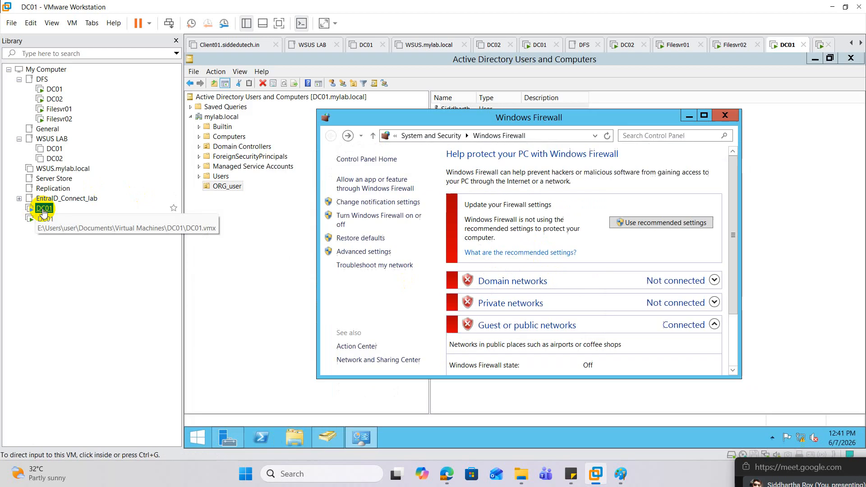
left_click(360, 440)
left_click(366, 441)
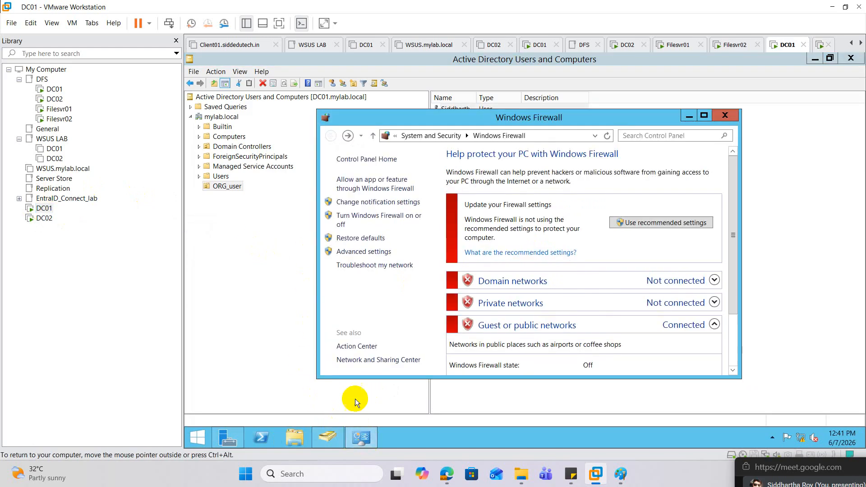
right_click(197, 437)
left_click(218, 409)
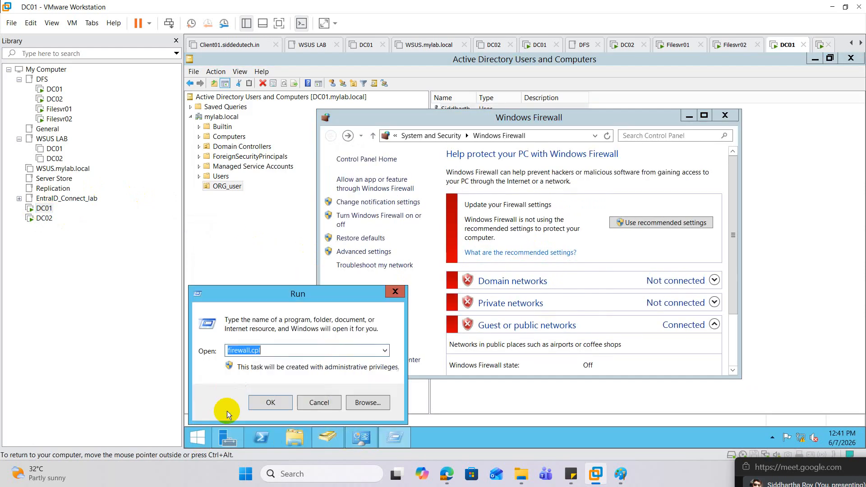
type("ncpa.cpl")
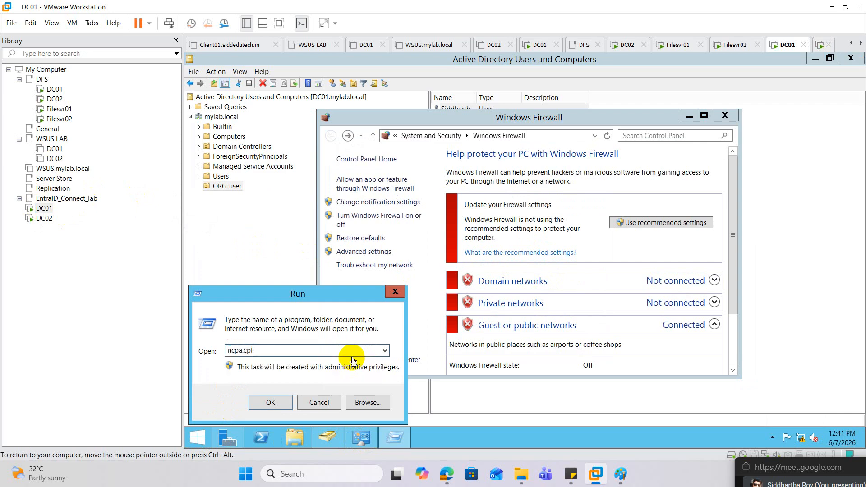
key("Return")
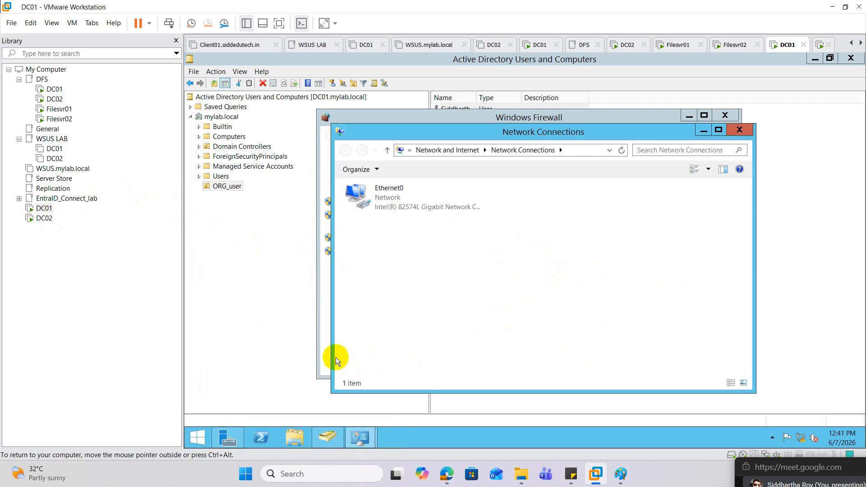
right_click(381, 197)
left_click(397, 206)
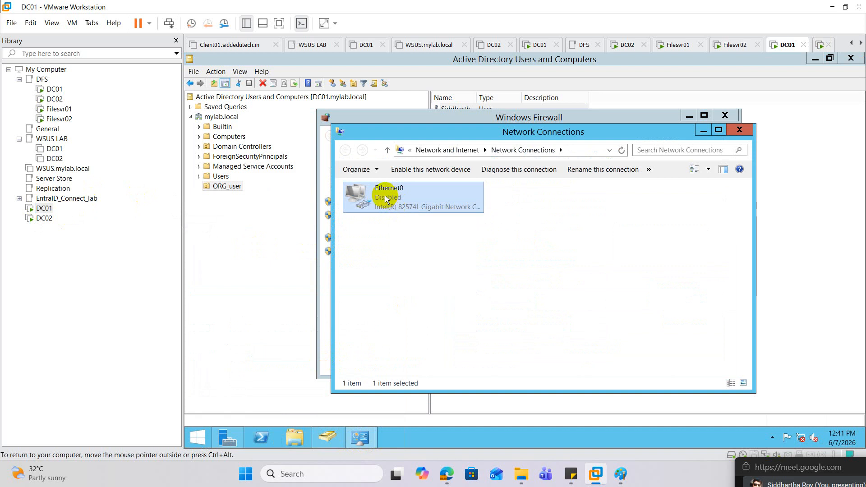
double_click(386, 199)
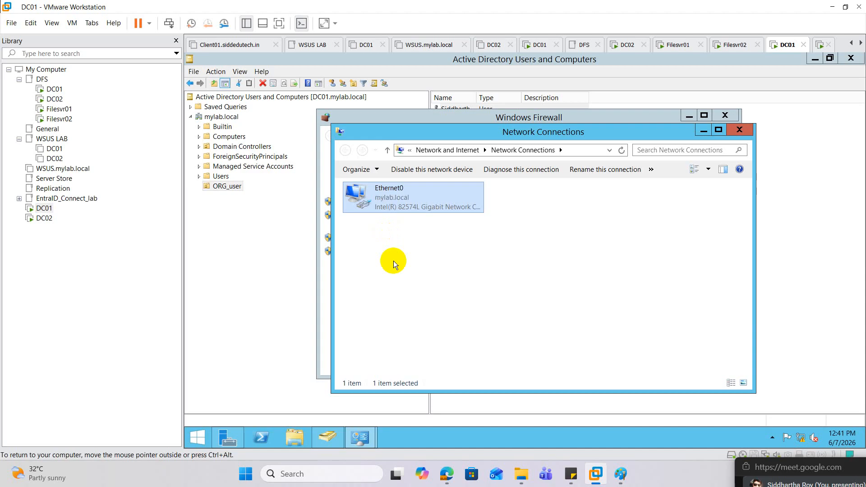
Return to DC02, close the connection details, and recheck the status of Ethernet0
left_click(42, 218)
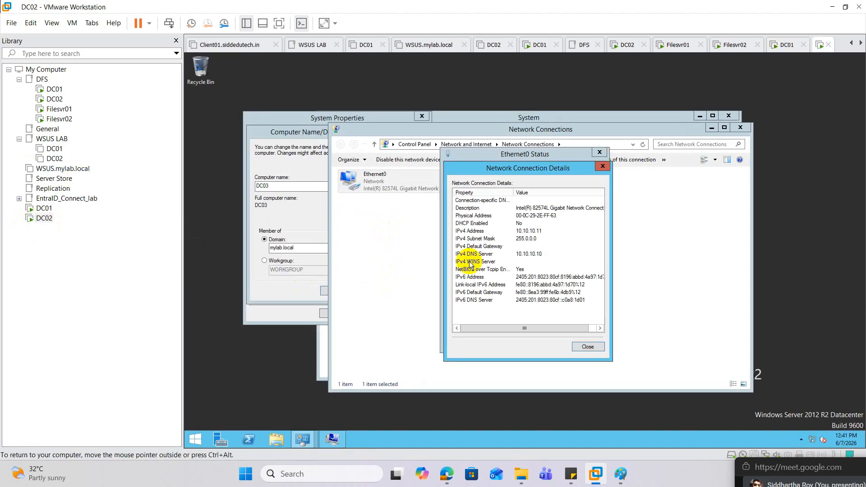
left_click(602, 166)
left_click(600, 152)
right_click(385, 173)
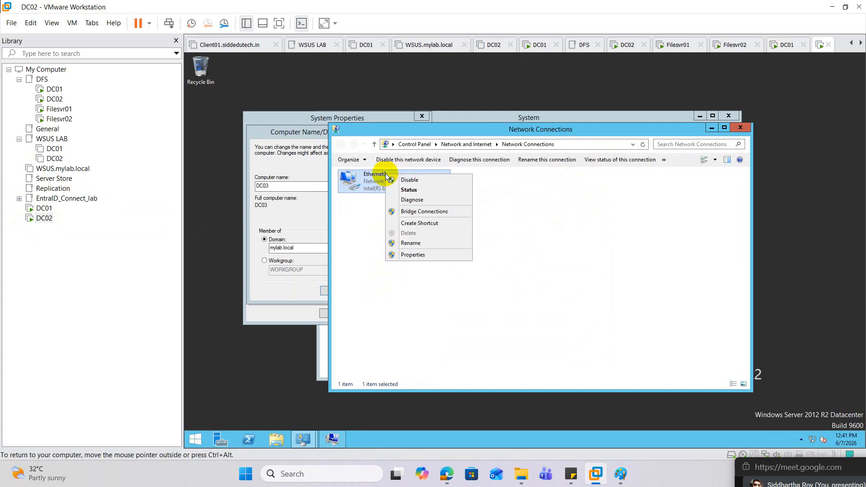
left_click(411, 189)
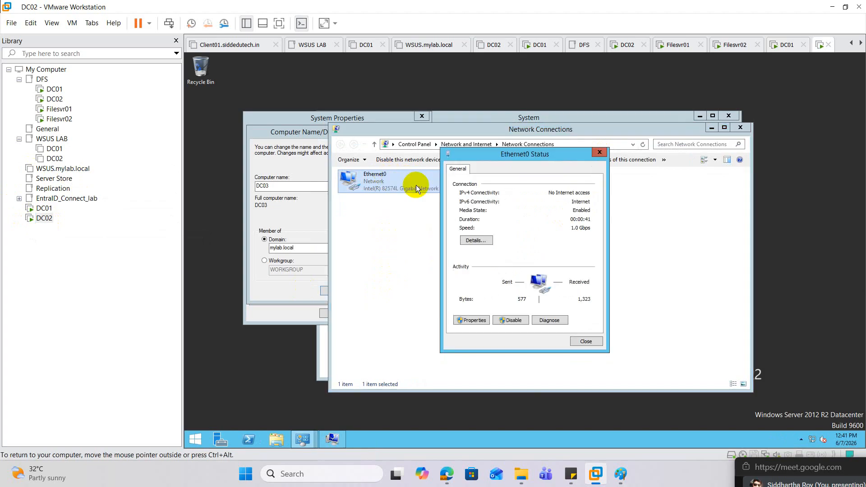
left_click(593, 152)
Disable and re-enable Ethernet0 on DC02 once more and open its status
right_click(374, 183)
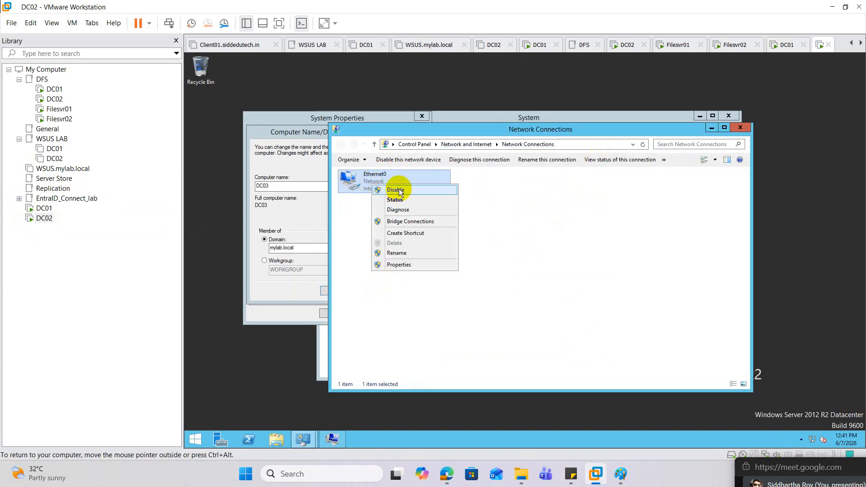
left_click(399, 190)
double_click(385, 185)
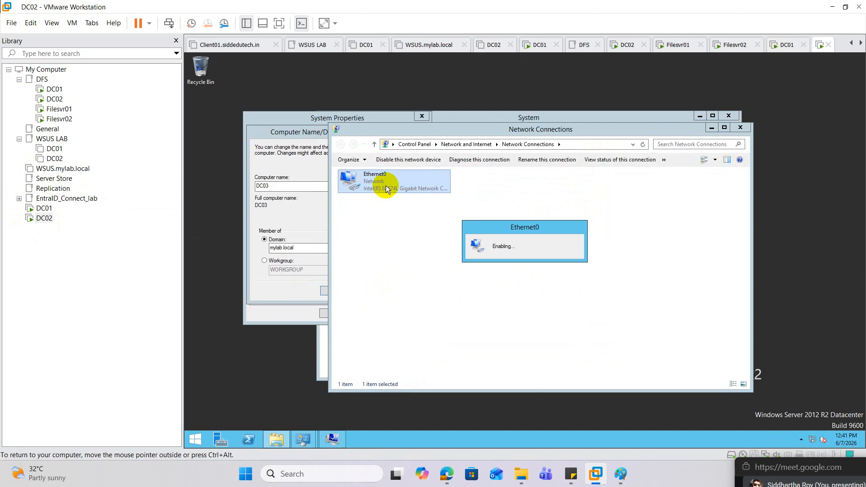
double_click(384, 185)
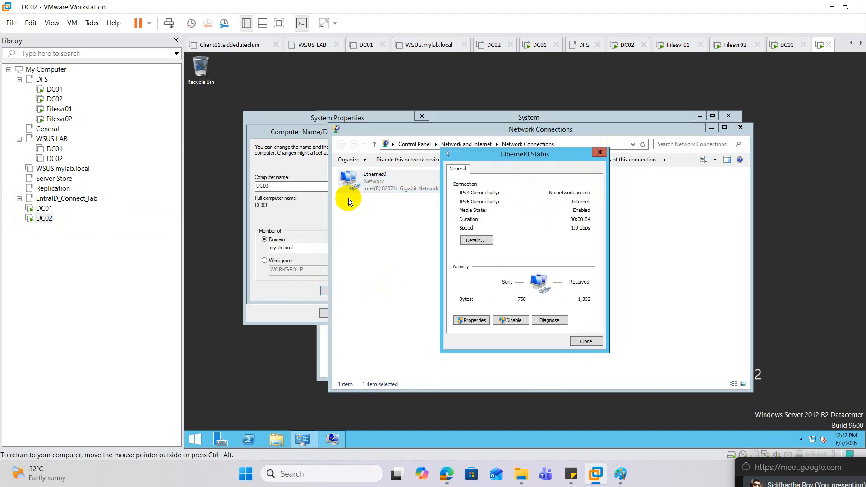
Retry joining the mylab.local domain with the computer name DC03
left_click(290, 164)
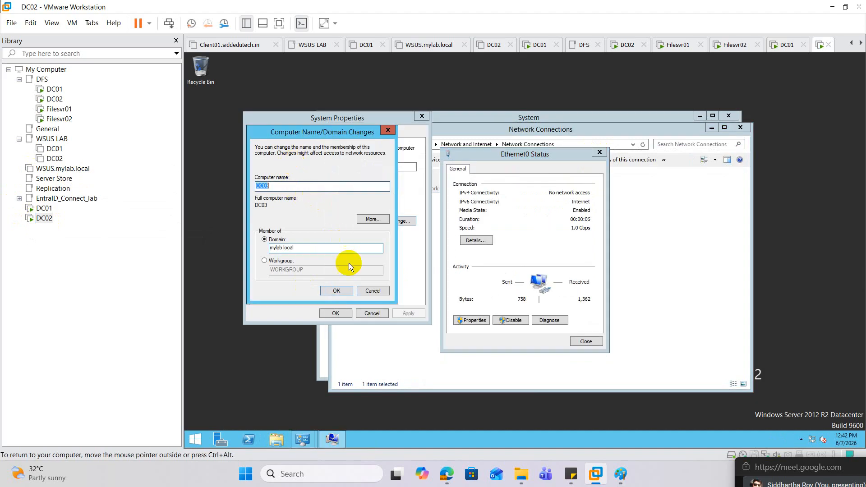
left_click(343, 290)
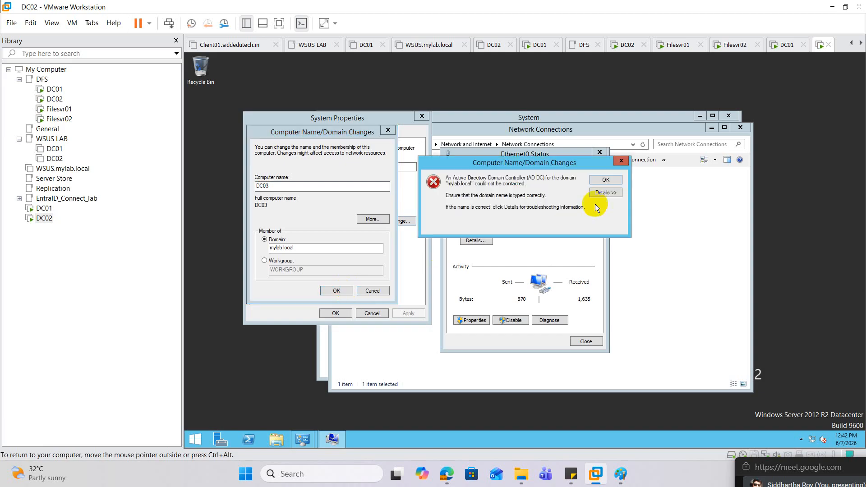
left_click(605, 178)
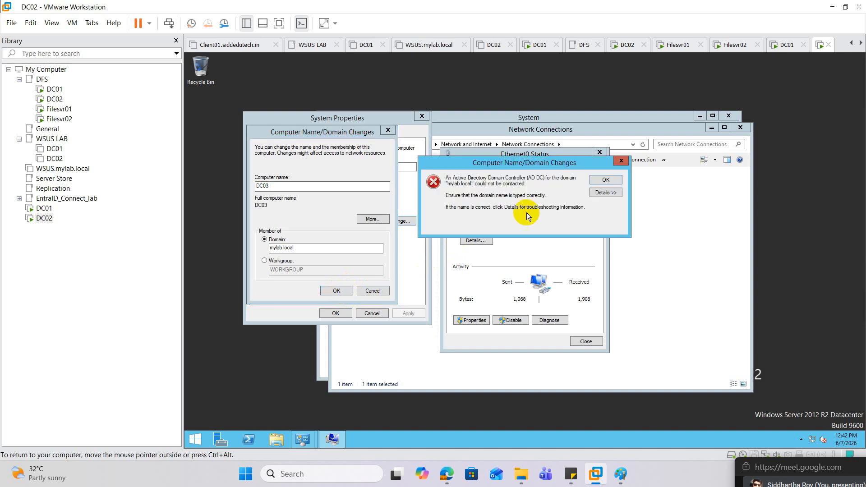
Check the network adapter's connection type in the DC02 virtual machine settings
right_click(67, 218)
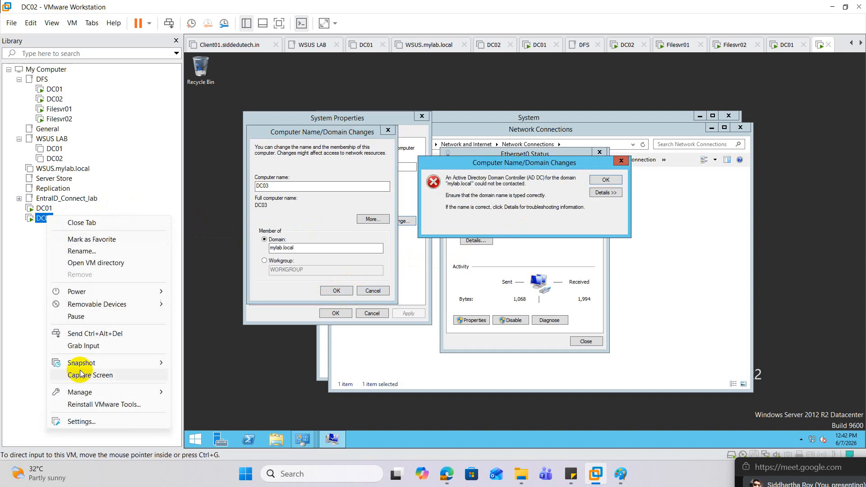
left_click(81, 421)
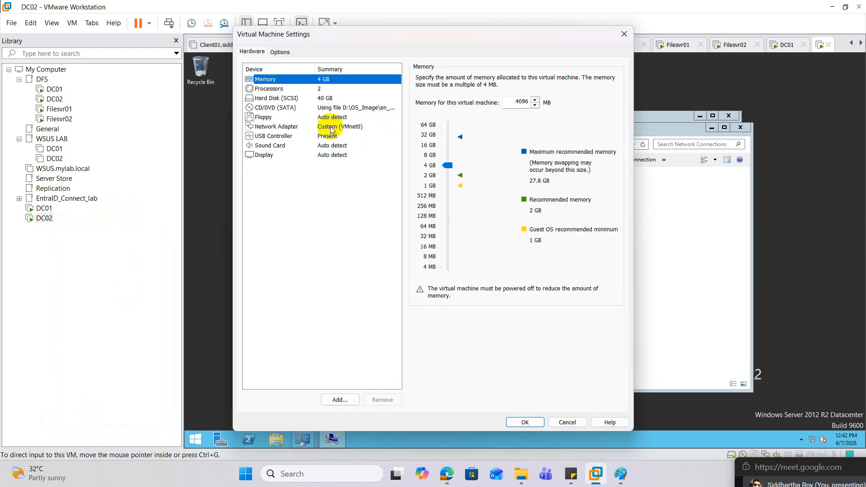
left_click(320, 127)
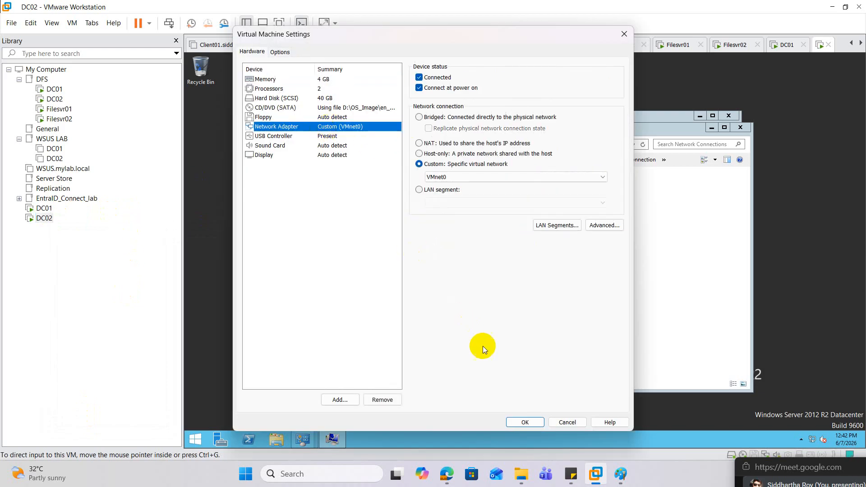
left_click(523, 422)
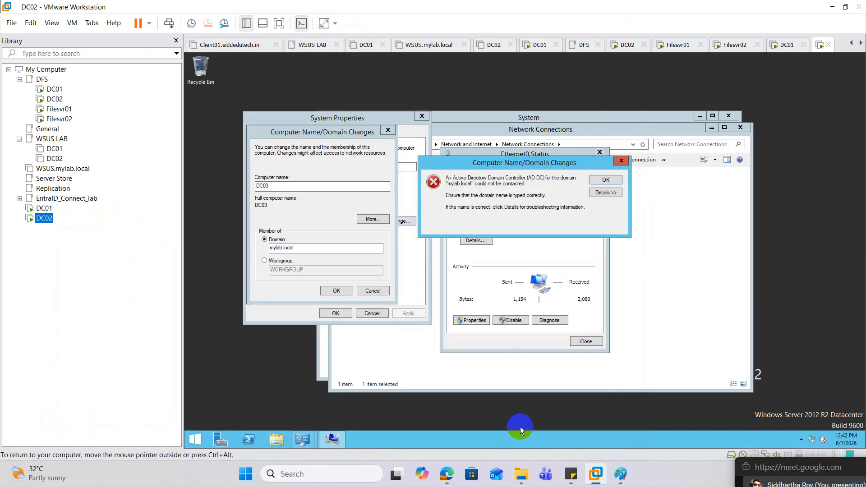
Check the network adapter's connection type in the DC01 virtual machine settings for comparison
right_click(43, 208)
left_click(82, 413)
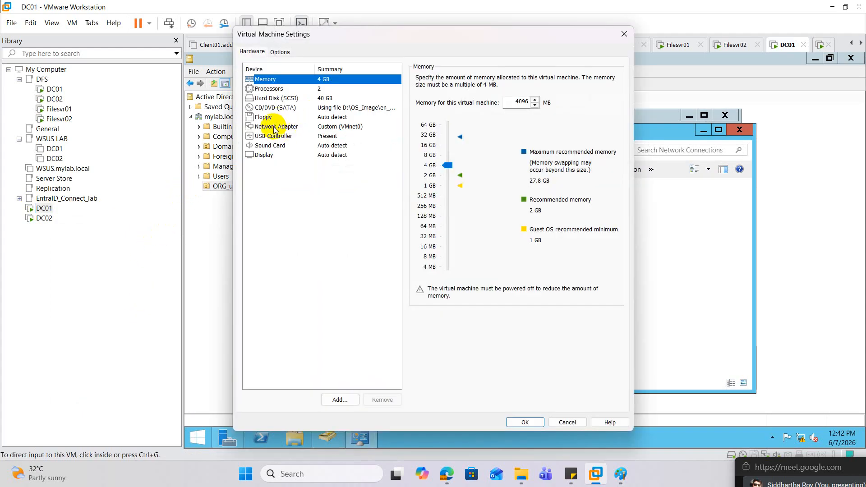
left_click(274, 127)
left_click(525, 421)
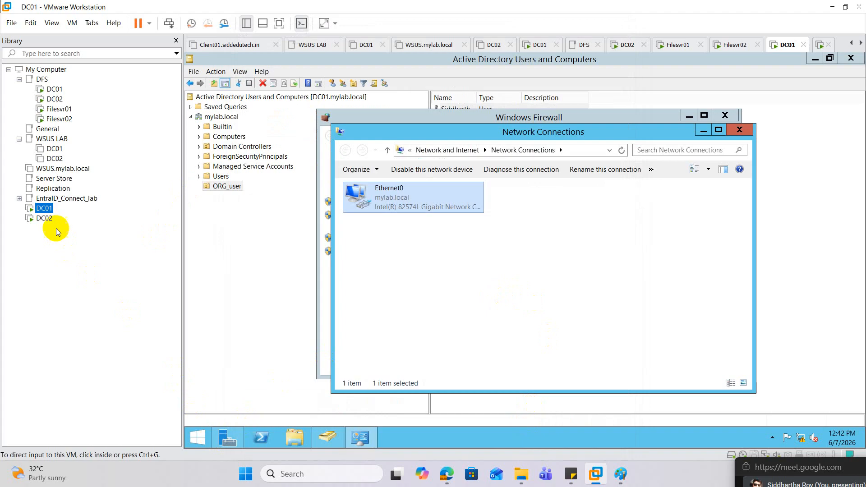
On the DC02 virtual machine, run firewall.cpl to check the Windows Firewall state, and close the window
left_click(43, 218)
right_click(198, 437)
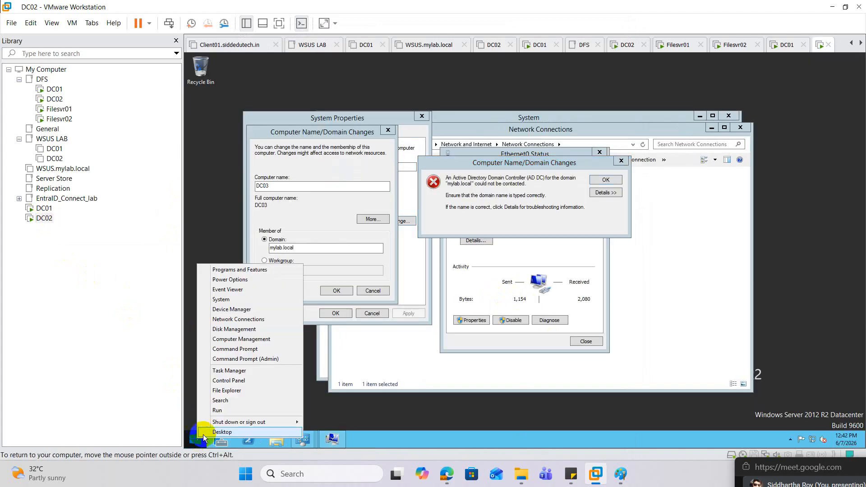
left_click(242, 407)
type("f")
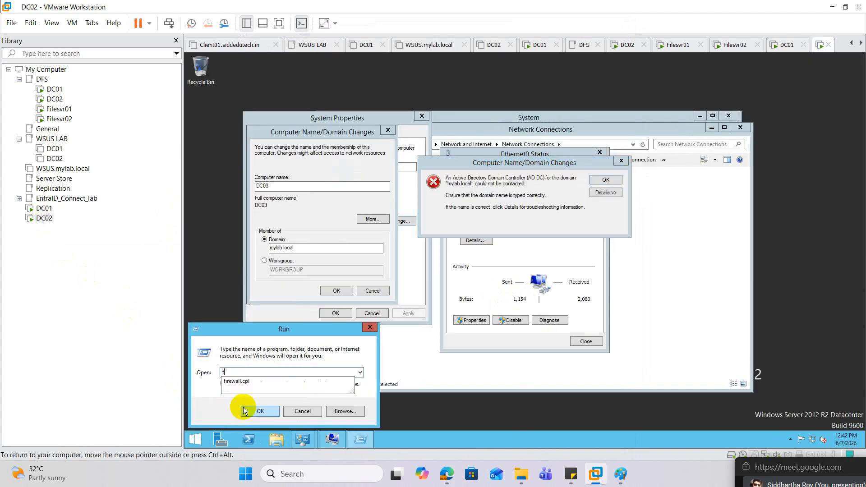
type("irewall.cpl")
left_click(243, 407)
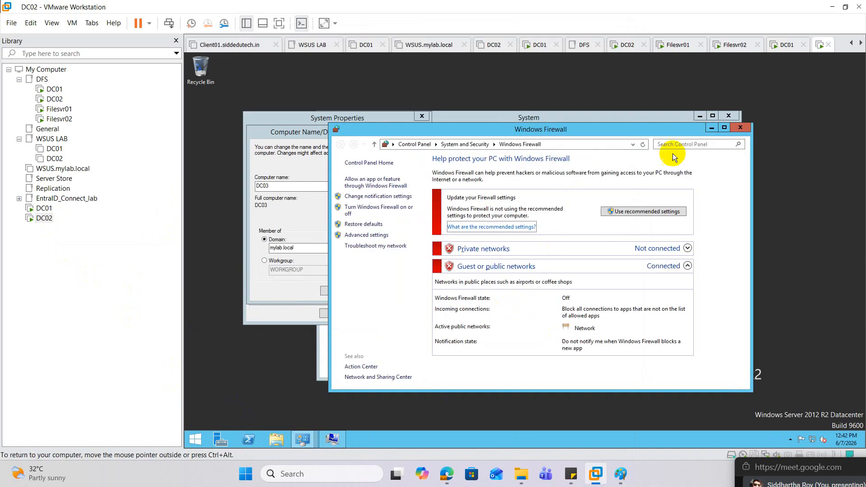
left_click(740, 128)
Close the Ethernet0 status and retry joining DC03 to the mylab.local domain twice, dismissing the resulting messages
left_click(606, 176)
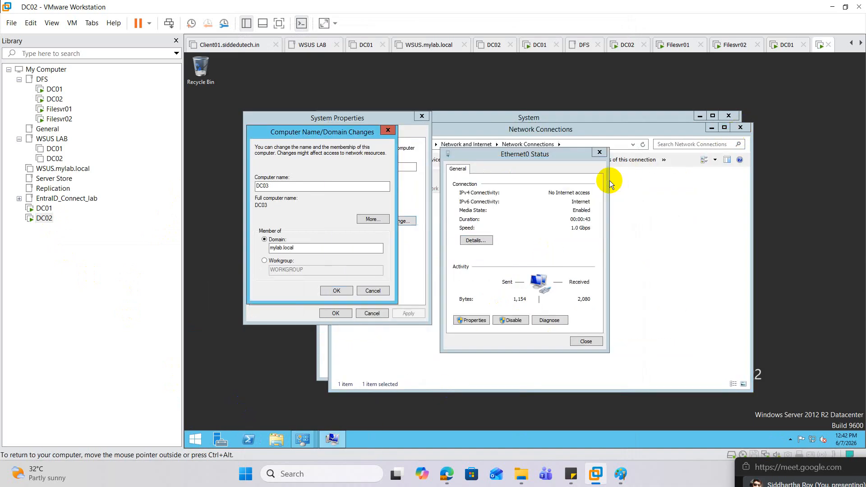
left_click(581, 341)
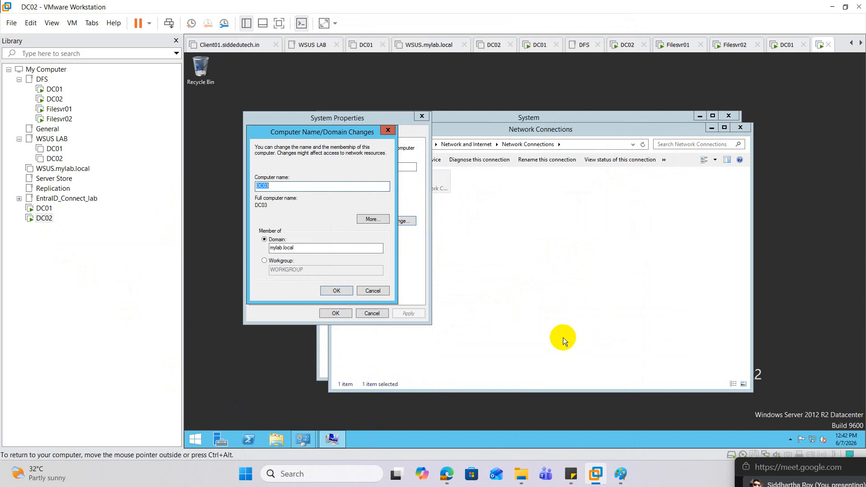
left_click(334, 291)
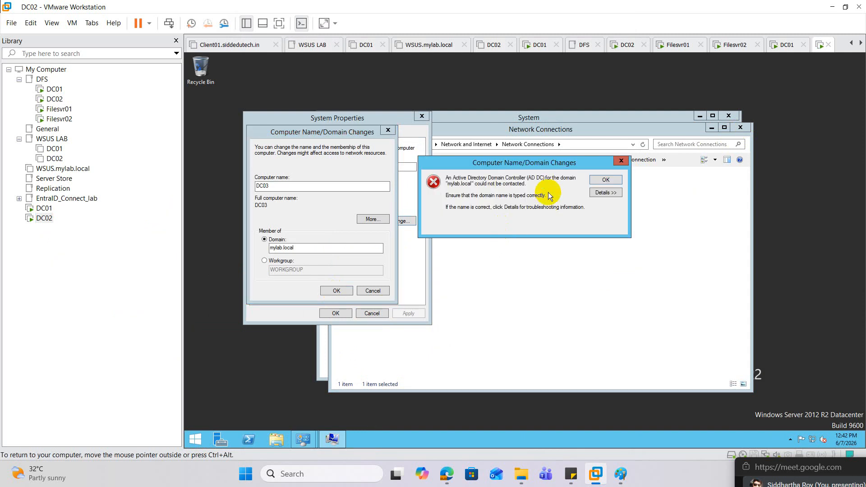
left_click(597, 178)
left_click(342, 289)
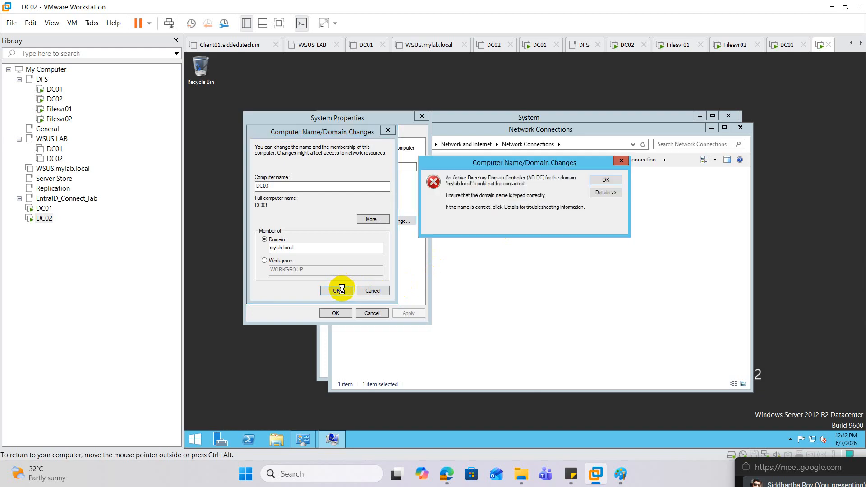
left_click(606, 180)
Disable and re-enable the Ethernet0 adapter on DC02
left_click(504, 228)
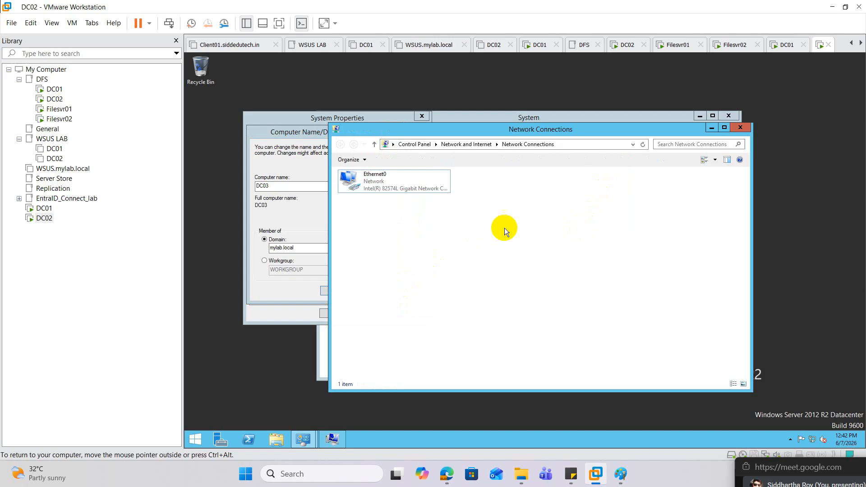
right_click(365, 182)
left_click(400, 185)
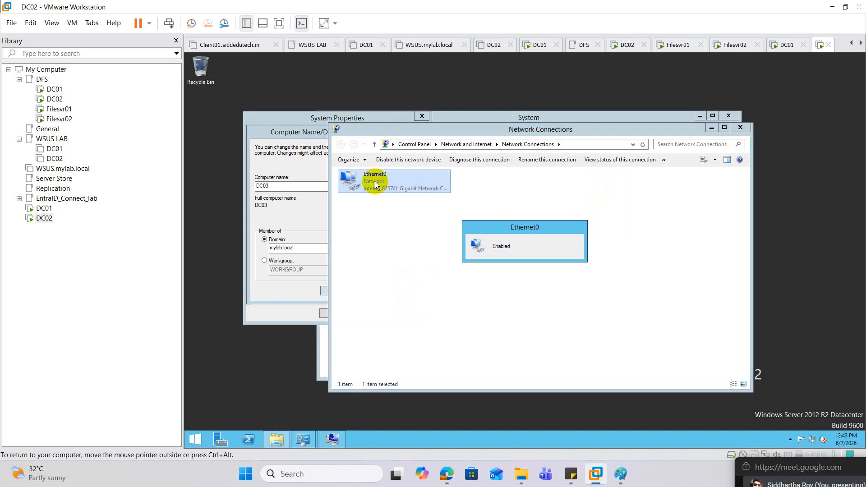
Open PowerShell on DC02 and ping 10.10.10.10
left_click(304, 221)
left_click(255, 443)
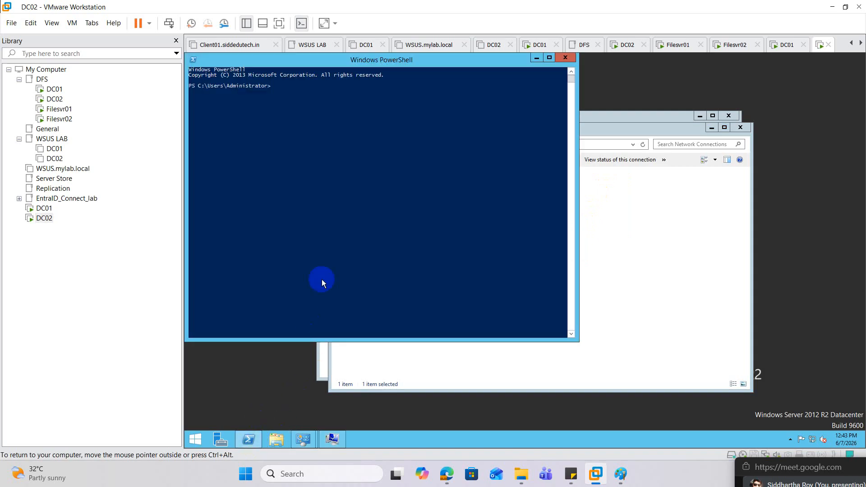
left_click(335, 246)
key("Escape")
type("pping 10.10.10.10")
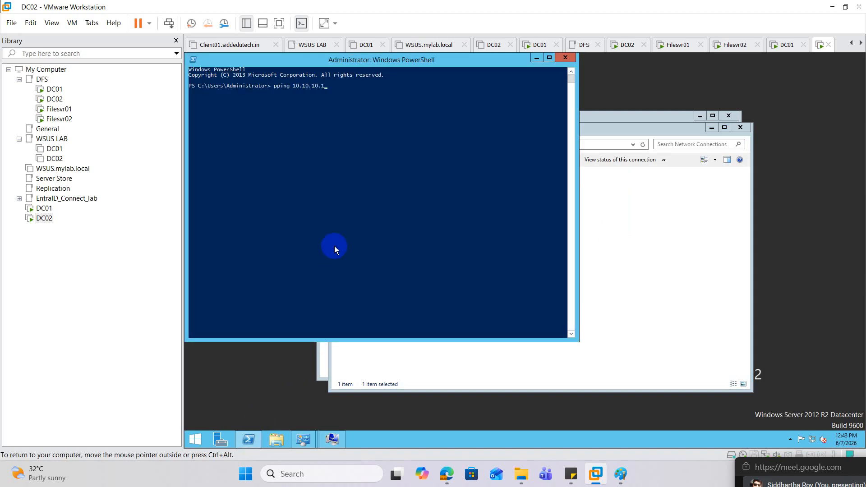
key("BackSpace")
key("BackSpace")
key("BackSpace")
key("BackSpace")
key("BackSpace")
key("BackSpace")
key("BackSpace")
key("BackSpace")
key("BackSpace")
key("BackSpace")
key("BackSpace")
key("BackSpace")
key("BackSpace")
key("BackSpace")
key("BackSpace")
key("BackSpace")
type("ping 10.10.1.10")
key("BackSpace")
key("BackSpace")
type("0 10")
key("Return")
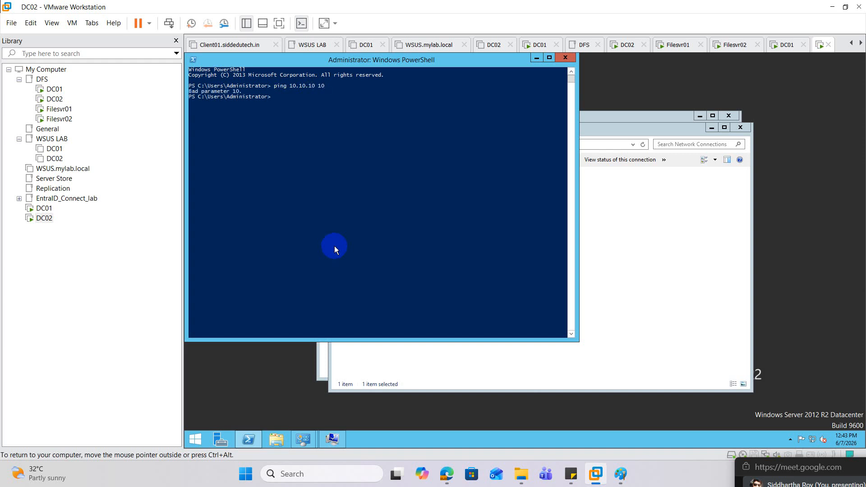
key("Up")
key("Home")
key("BackSpace")
key("Return")
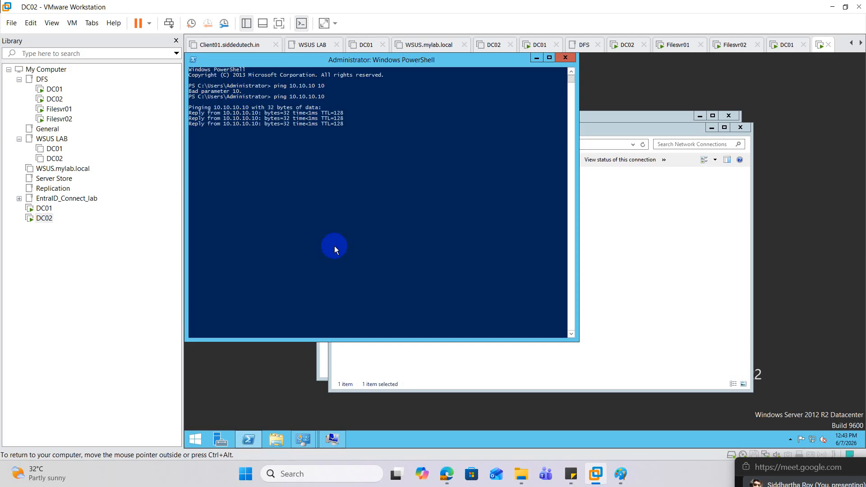
Ping mylab.local repeatedly from DC02 to test name resolution of the domain
type("ping myla")
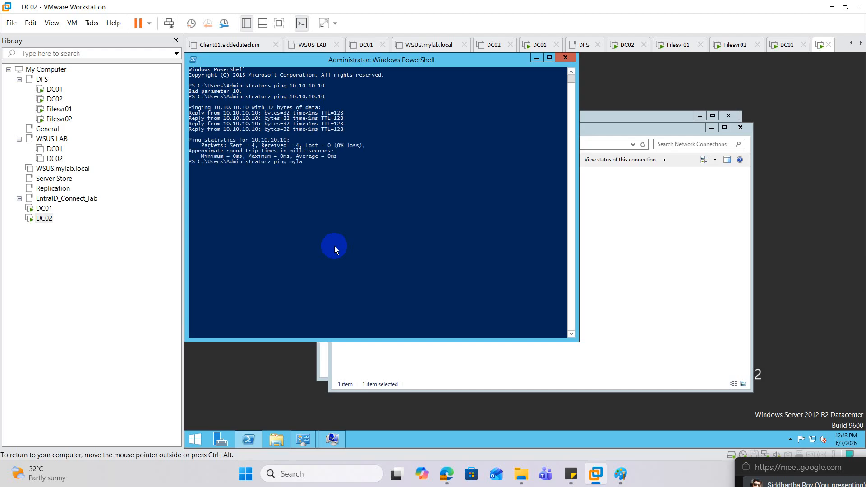
type("b.loca")
key("Up")
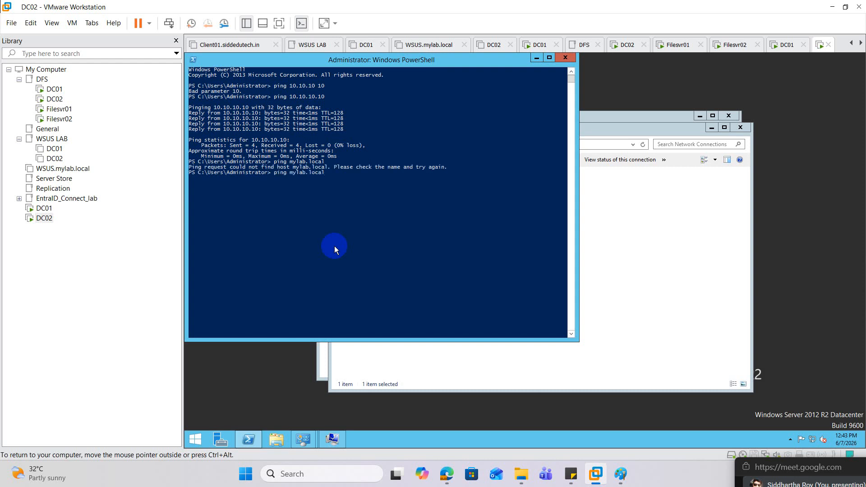
key("Return")
key("Up")
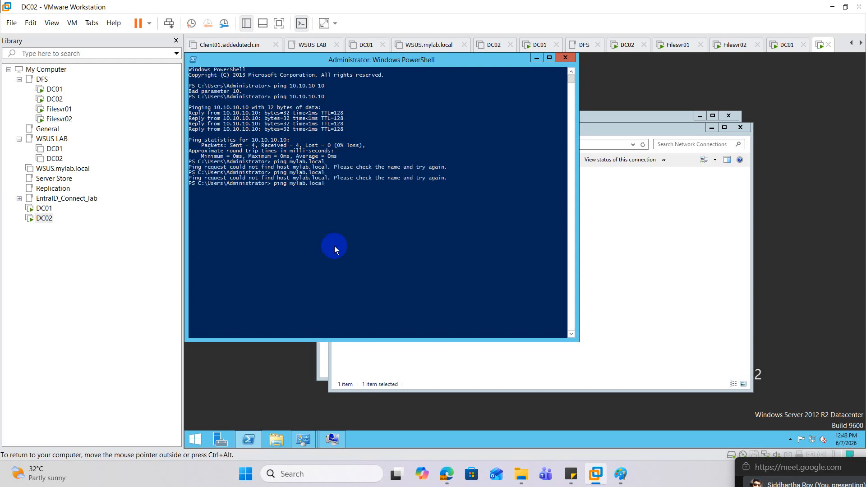
key("Return")
key("Up")
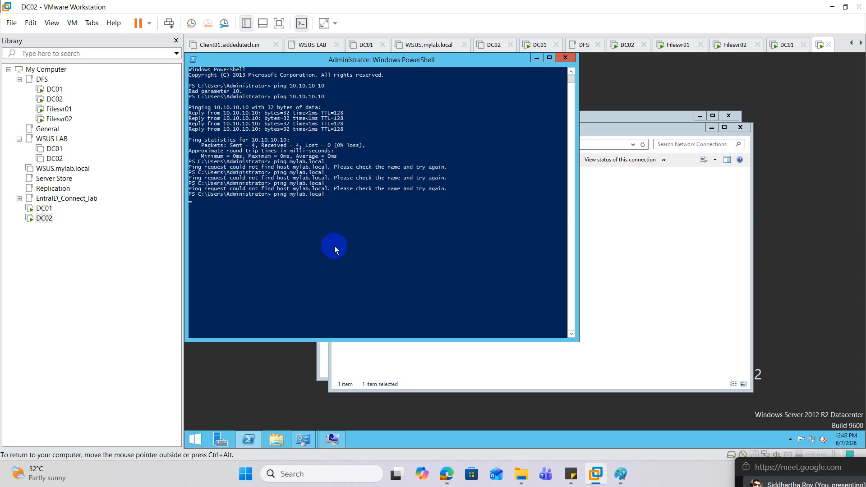
key("Return")
key("Up")
key("Return")
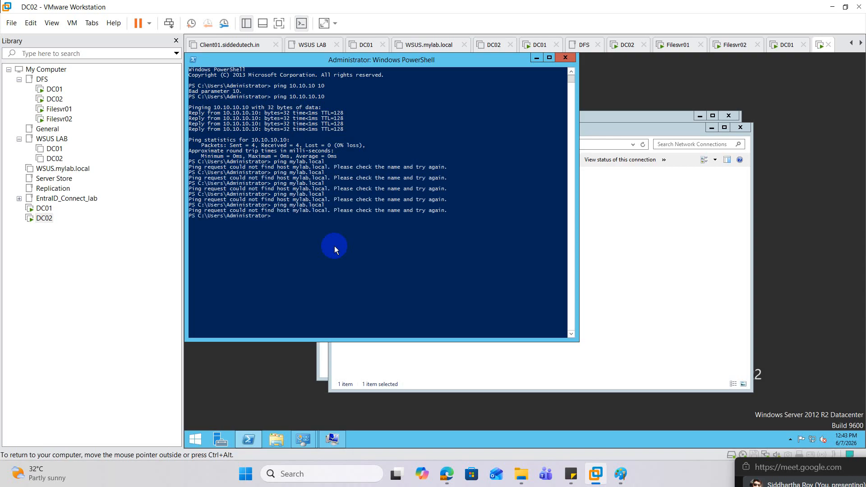
key("Up")
key("Return")
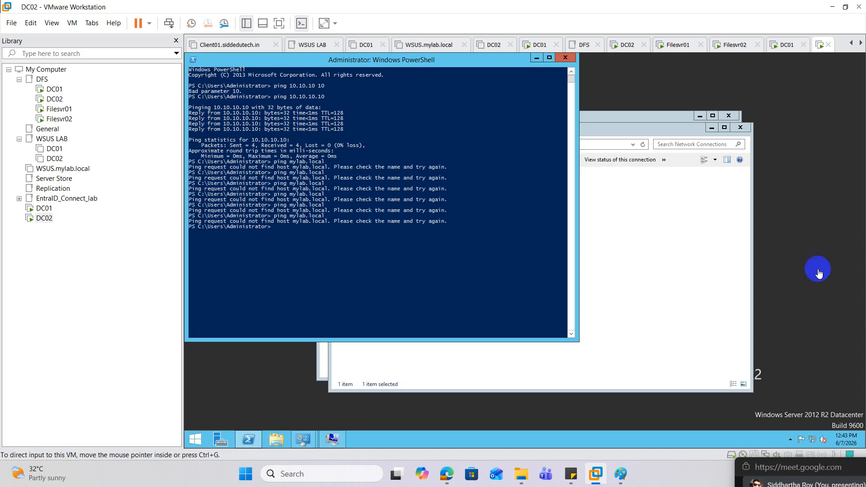
Reset DC02's Ethernet0 adapter again by disabling and re-enabling it in Network Connections
left_click(629, 204)
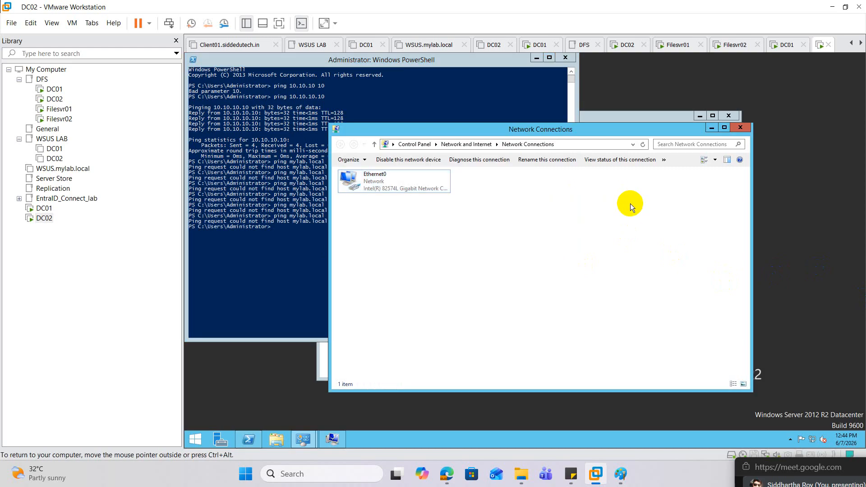
right_click(388, 187)
left_click(403, 193)
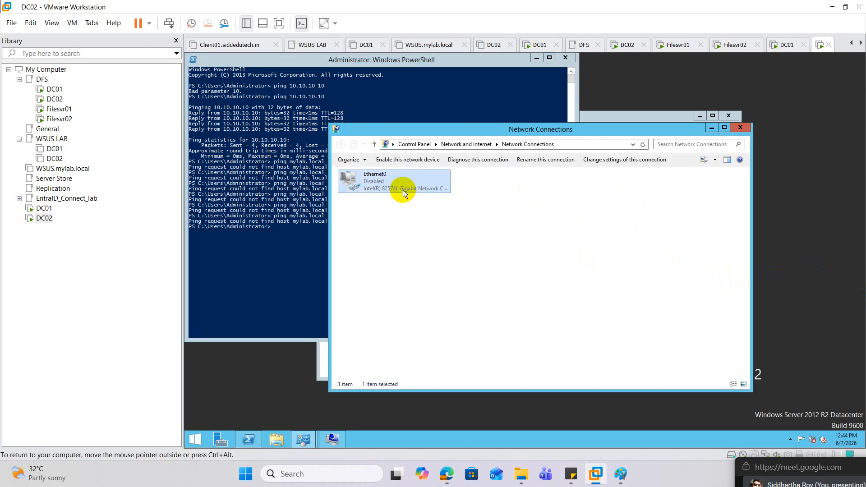
double_click(397, 189)
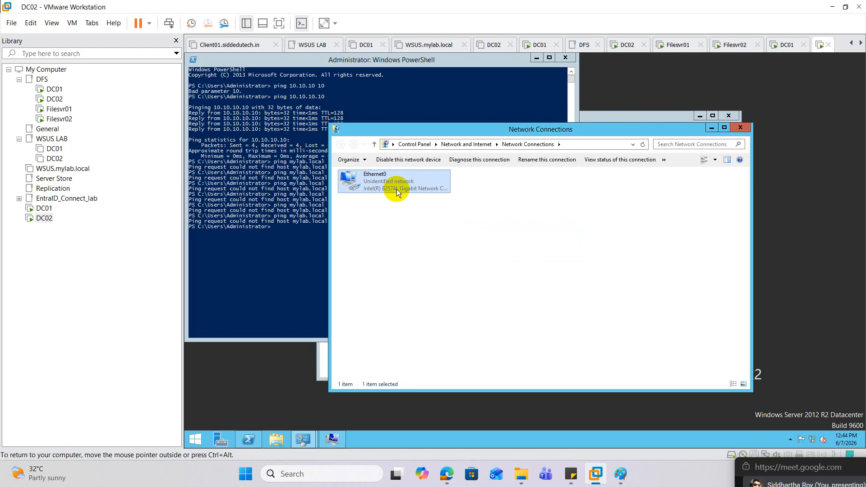
Repeat the ping of mylab.local several times in DC02's PowerShell session after the adapter reset
left_click(323, 232)
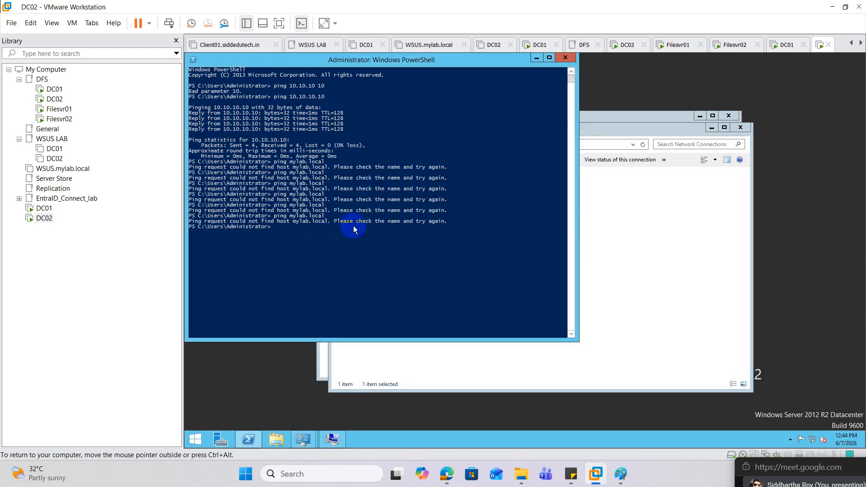
key("Up")
key("Up")
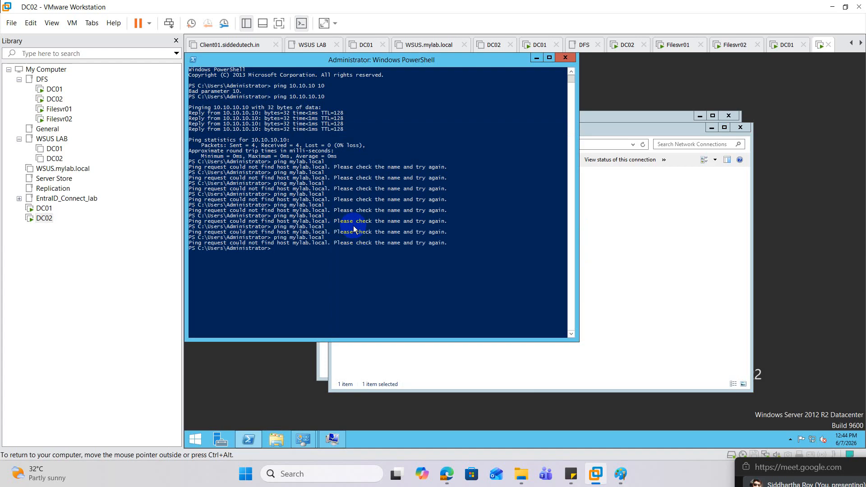
key("Up")
key("Up")
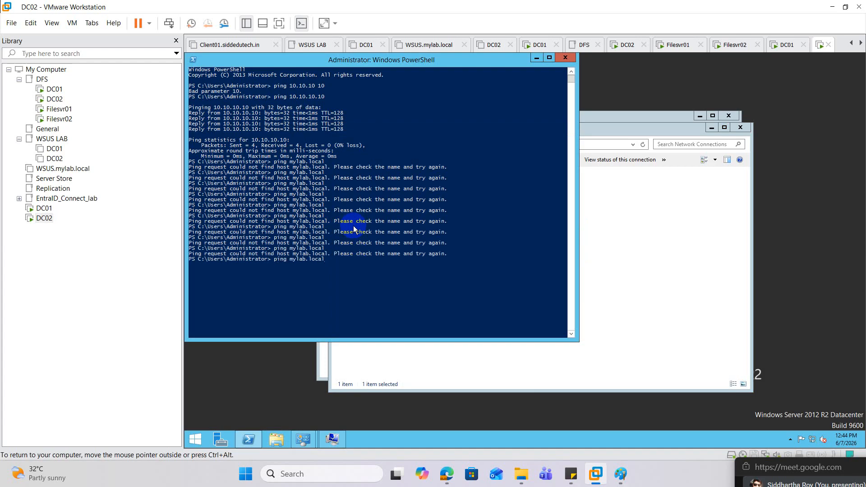
key("Return")
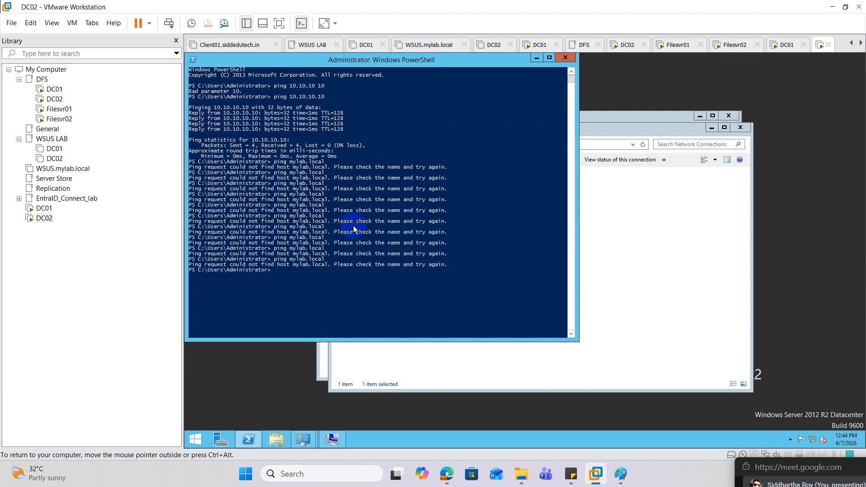
key("Up")
key("Up")
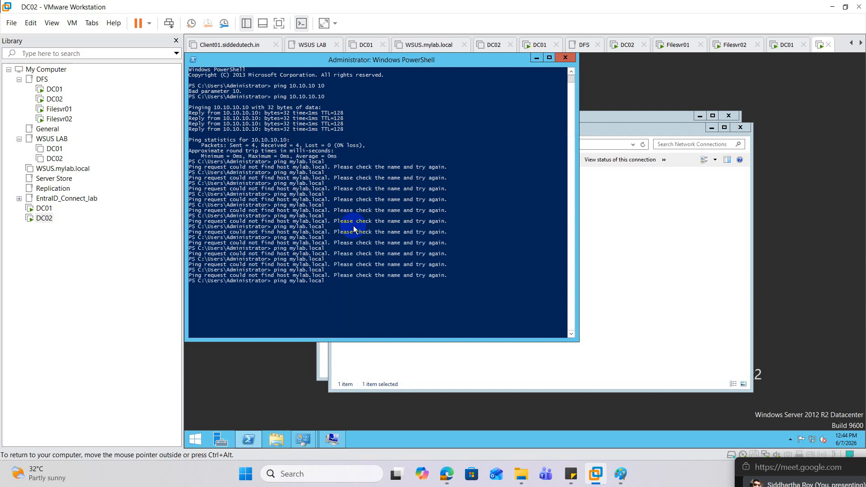
key("Up")
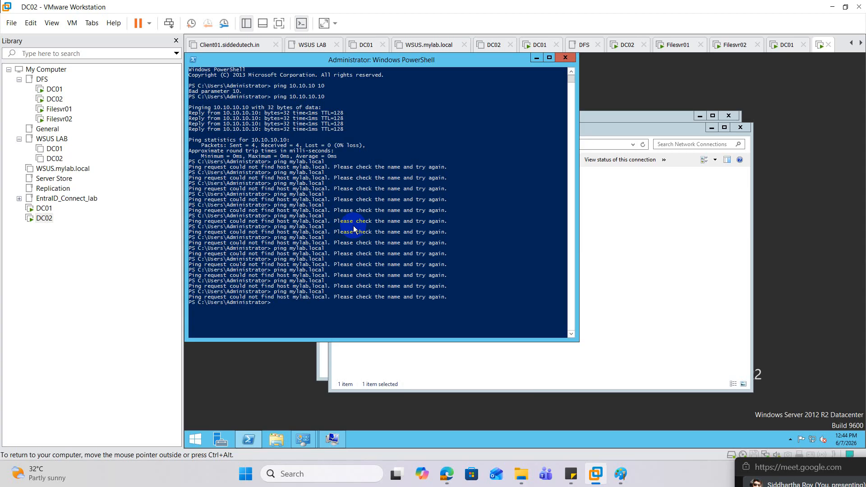
Switch to the DC01 virtual machine and run ipconfig in PowerShell to check its IP configuration
left_click(47, 209)
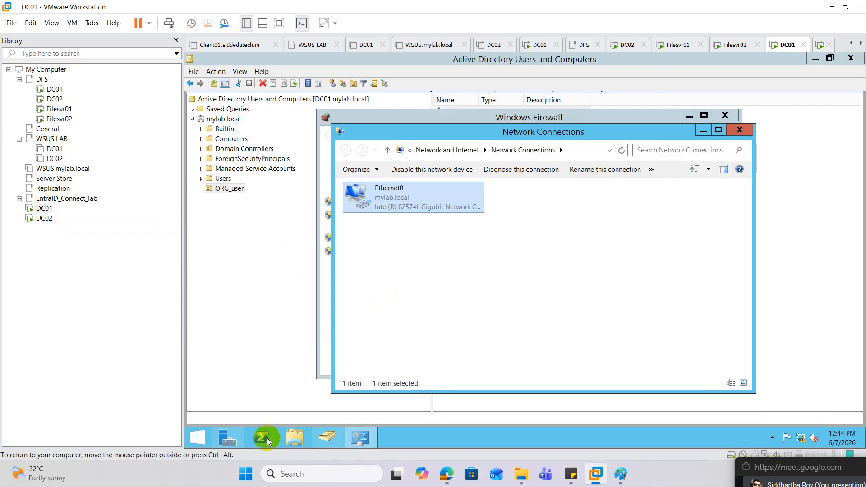
left_click(267, 438)
left_click(406, 238)
type("i")
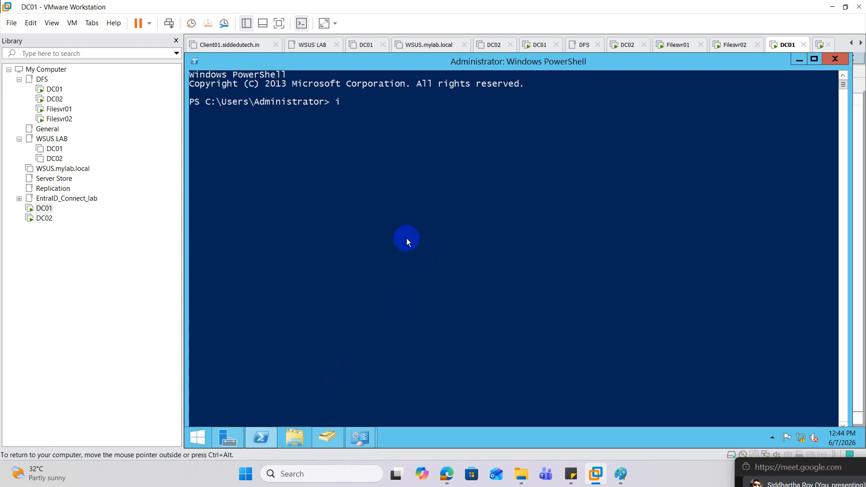
type("pconfig")
key("Return")
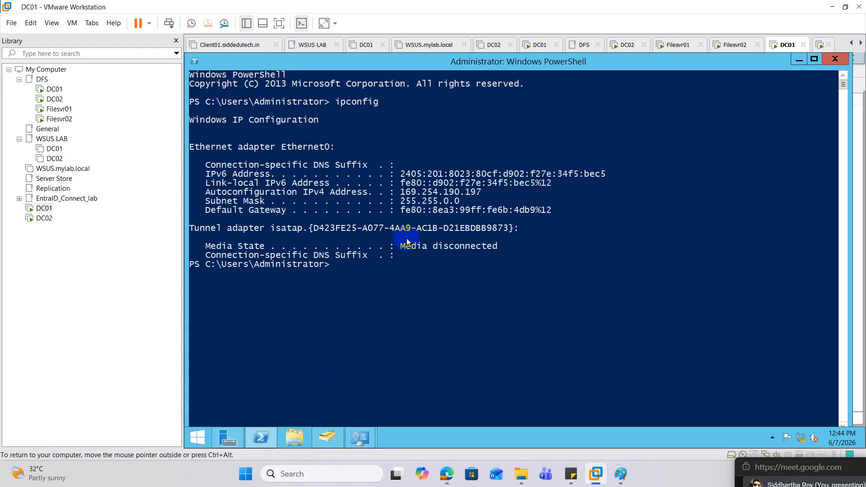
Launch ncpa.cpl on DC01 and apply 10.10.10.1 as the static IPv4 address of Ethernet0
type("ncpa.cpl")
key("Return")
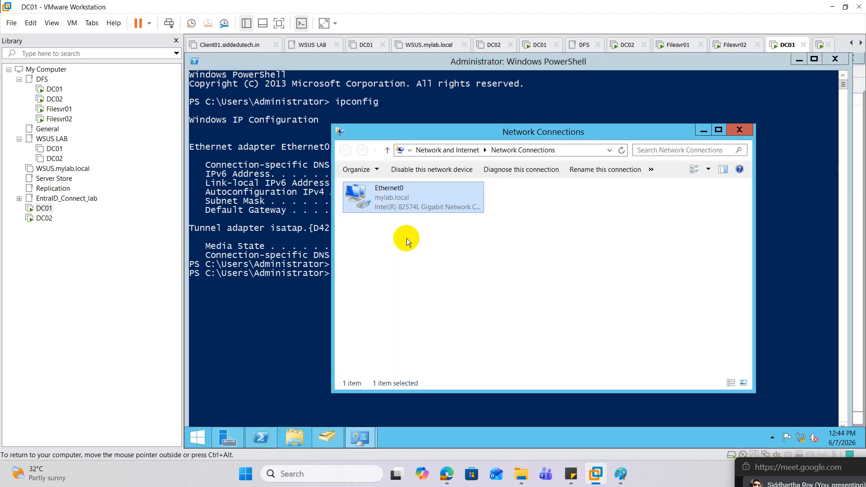
right_click(412, 202)
left_click(441, 291)
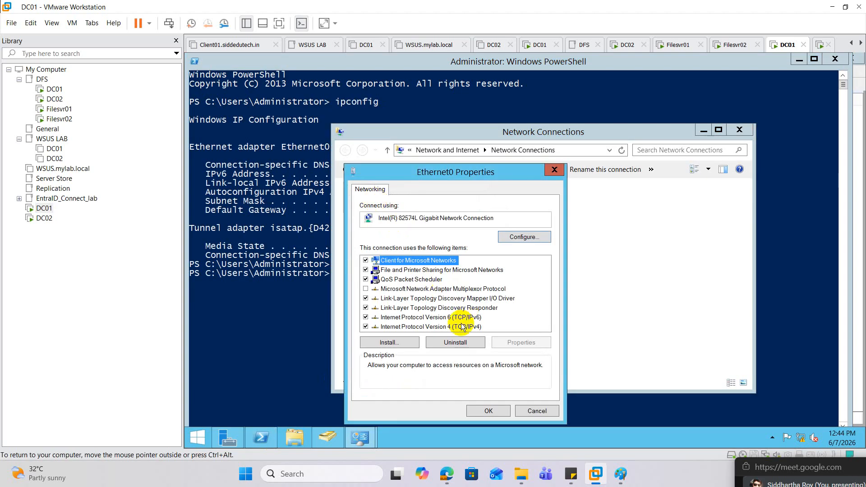
left_click(373, 319)
double_click(444, 327)
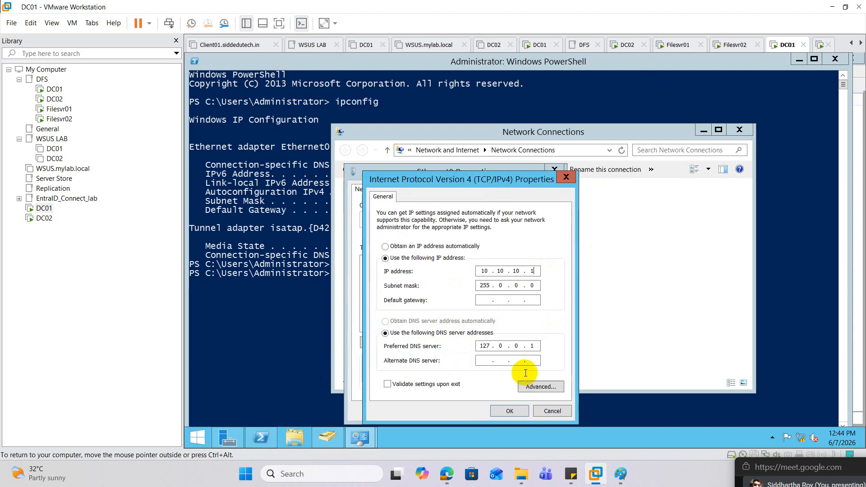
left_click(507, 410)
left_click(496, 411)
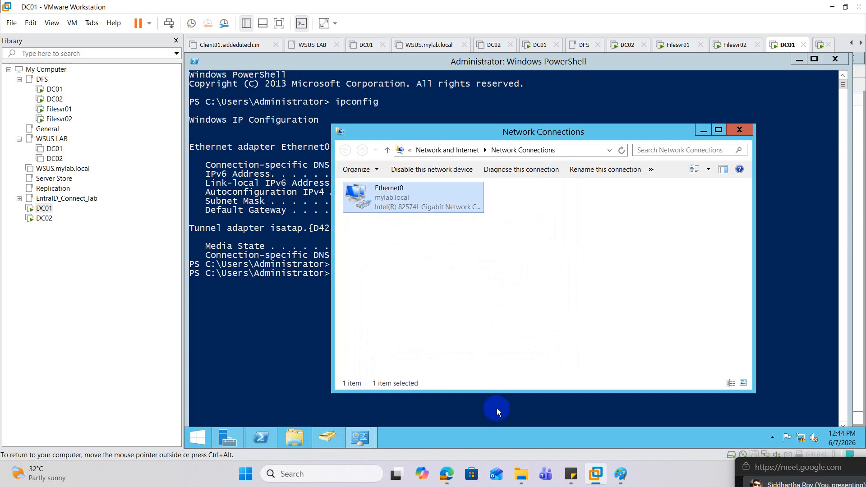
Set the static IPv4 address of DC01's Ethernet0 adapter to 10.10.10.10 and apply it
right_click(406, 202)
left_click(439, 292)
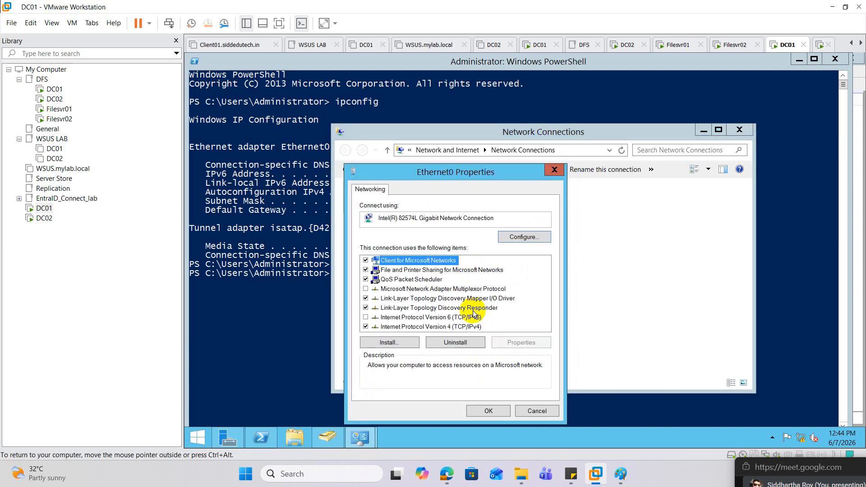
double_click(459, 328)
left_click(537, 274)
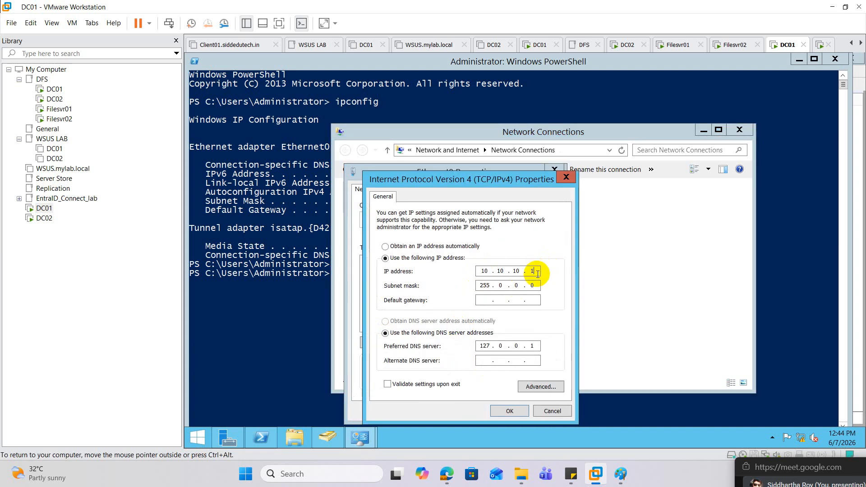
type("0")
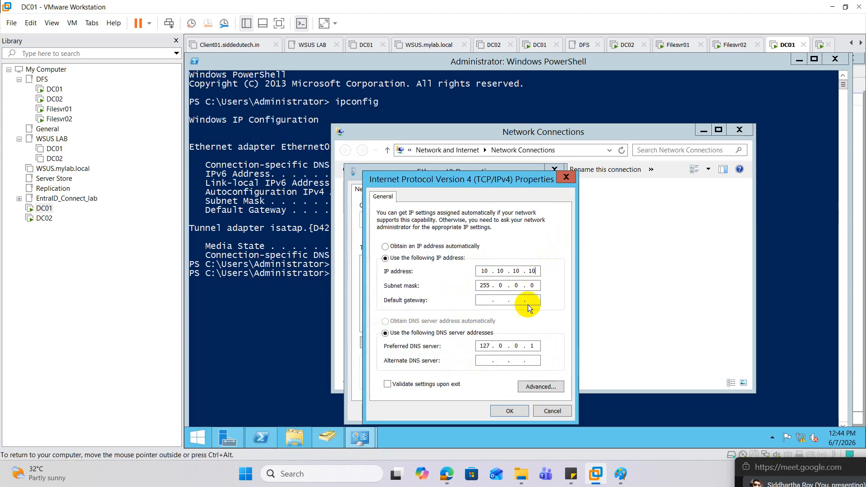
left_click(513, 407)
left_click(491, 408)
Reset DC01's Ethernet0 adapter by disabling and re-enabling it in Network Connections
right_click(387, 199)
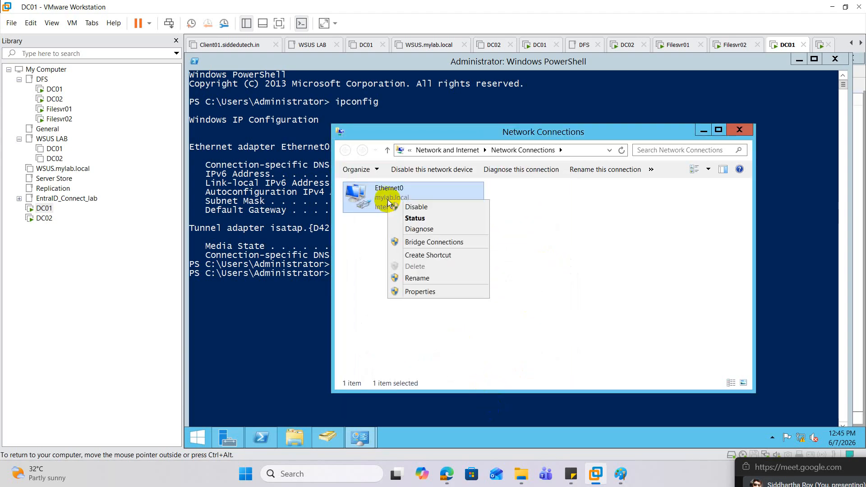
left_click(415, 207)
double_click(385, 203)
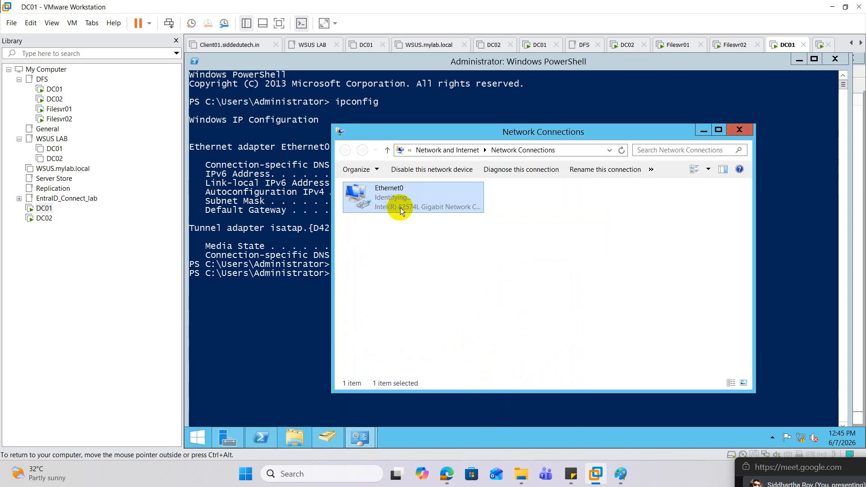
Power off the DC01 and DC02 virtual machines in the DFS folder of the library
right_click(52, 89)
mouse_move(135, 165)
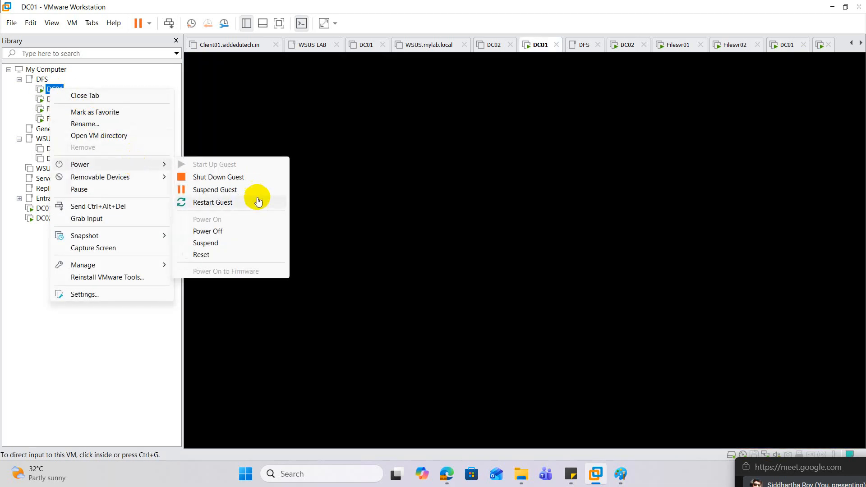
left_click(232, 232)
left_click(458, 269)
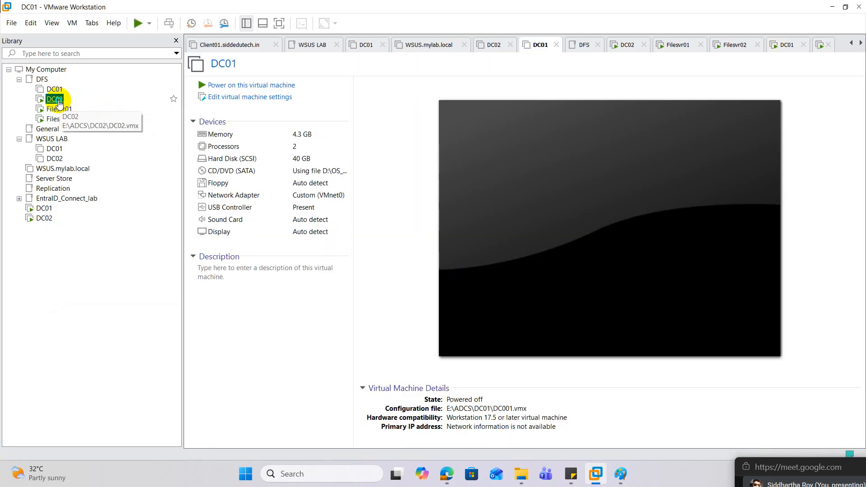
right_click(55, 99)
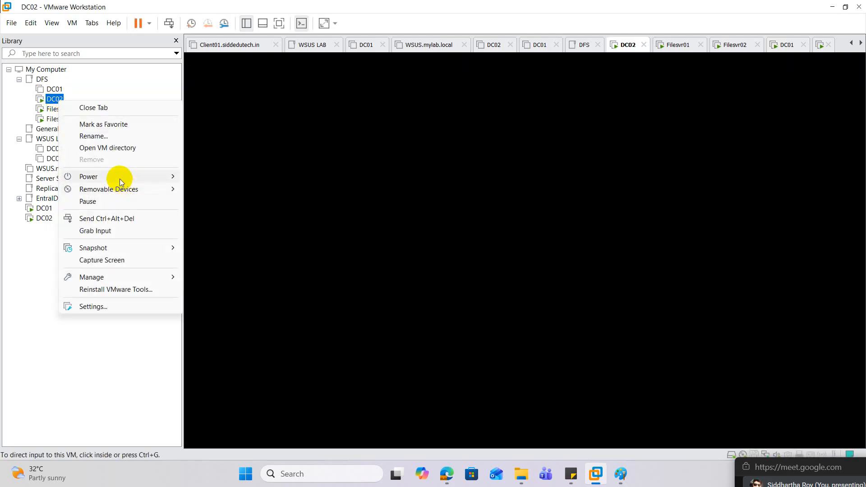
mouse_move(116, 177)
left_click(219, 242)
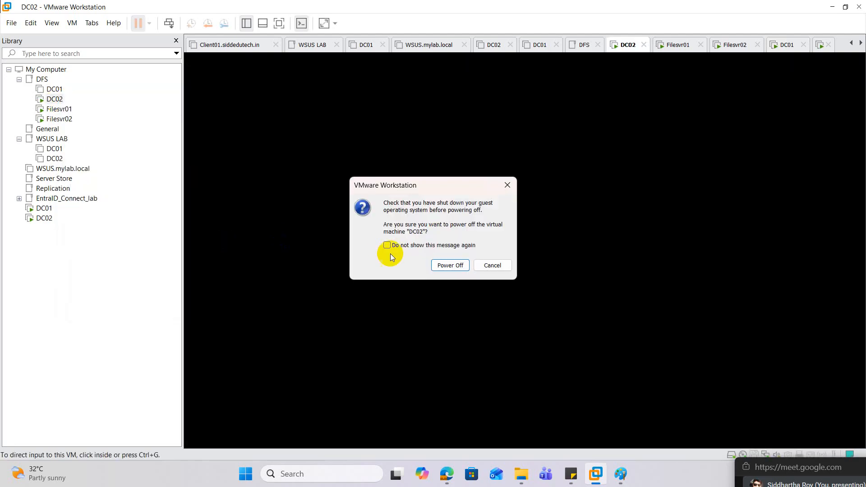
left_click(450, 265)
Power off the Filesvr01 and Filesvr02 virtual machines in the DFS folder
right_click(64, 109)
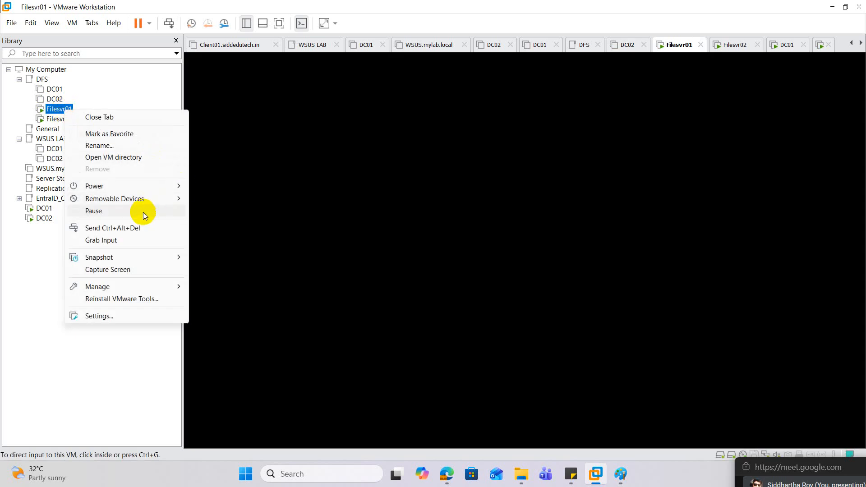
mouse_move(136, 185)
left_click(224, 253)
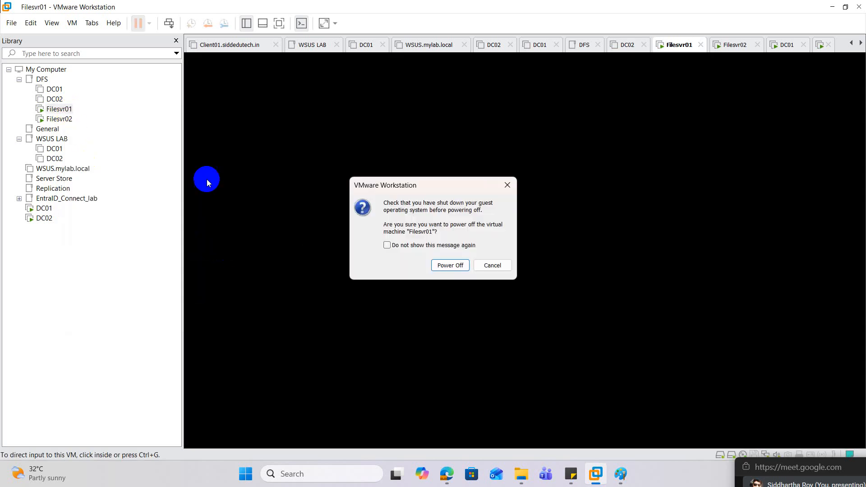
left_click(448, 265)
right_click(70, 118)
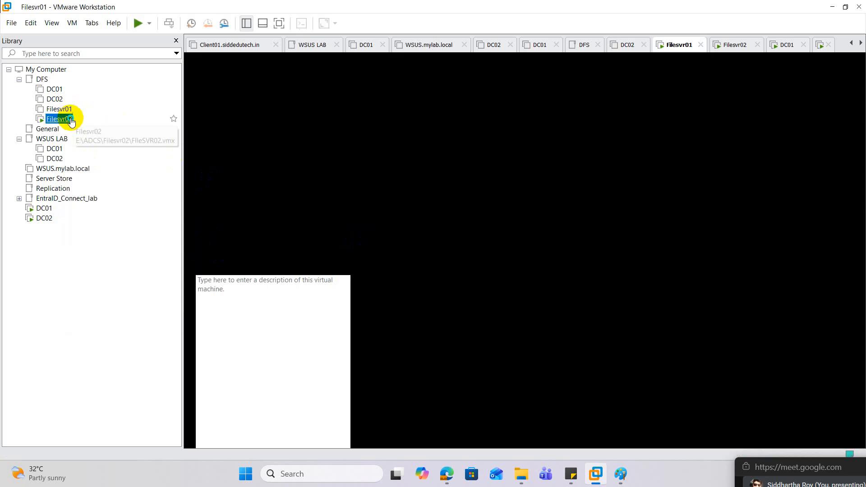
mouse_move(155, 195)
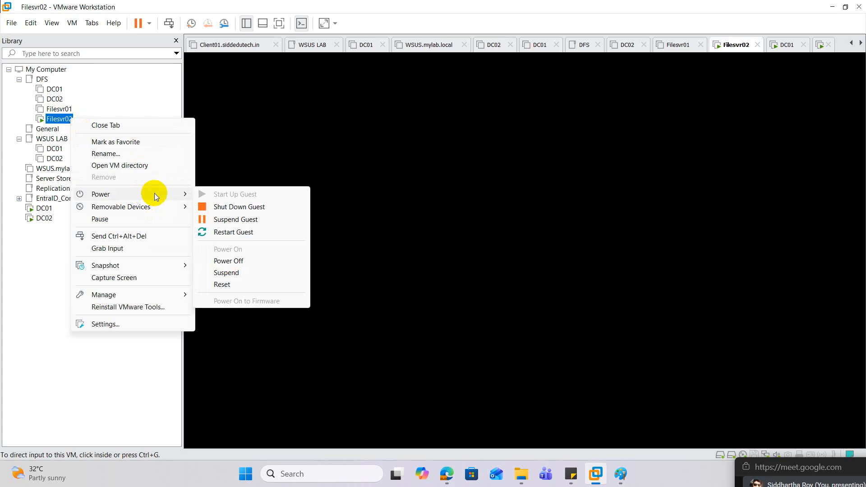
left_click(242, 260)
left_click(449, 266)
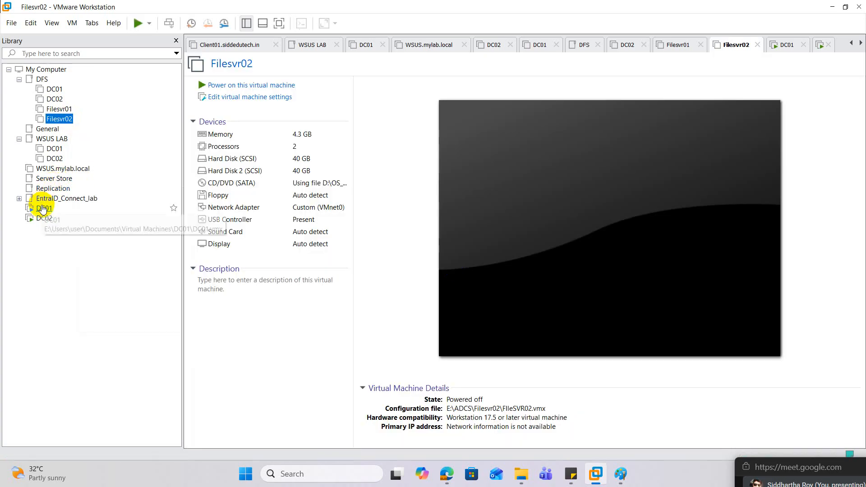
Return to the standalone DC01 virtual machine and view the connection details of its Ethernet0 adapter
left_click(44, 208)
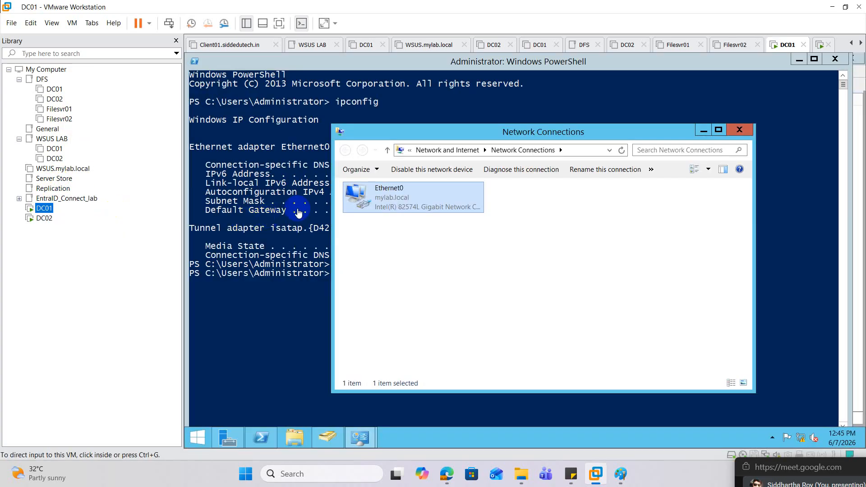
double_click(394, 198)
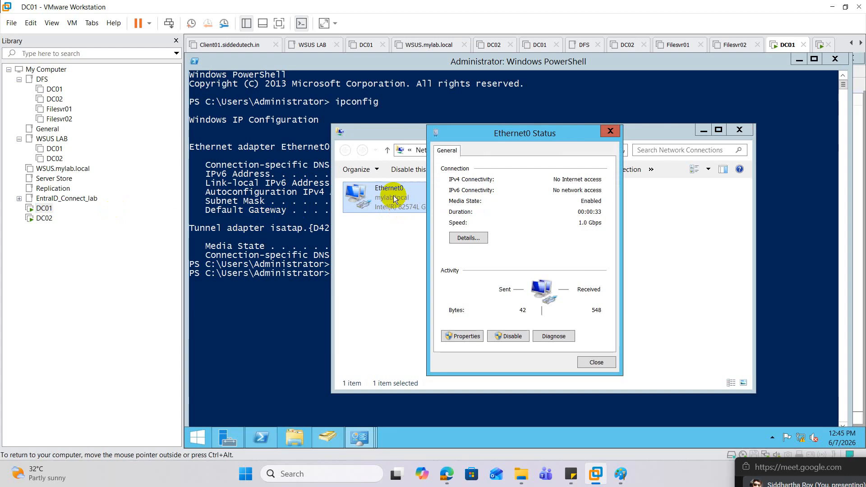
left_click(464, 237)
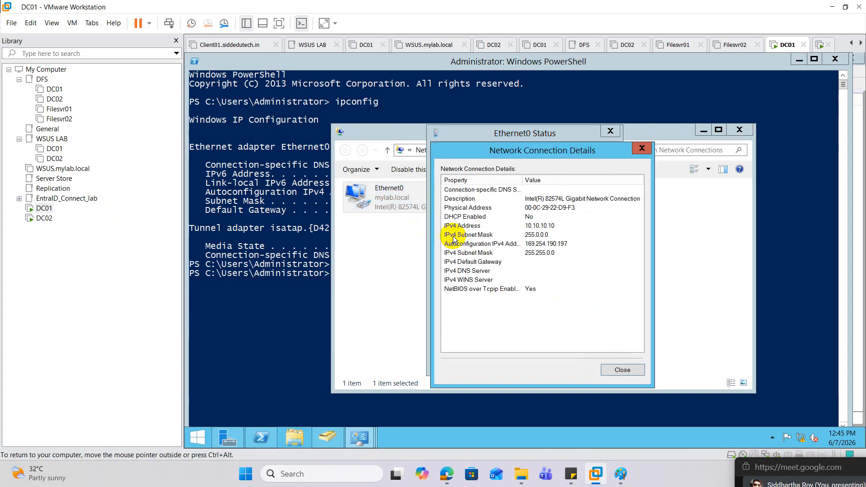
Rerun ipconfig in DC01's PowerShell session to check the IPv4 address, and close PowerShell and the adapter's status and details windows
left_click(313, 321)
left_click(343, 316)
key("Up")
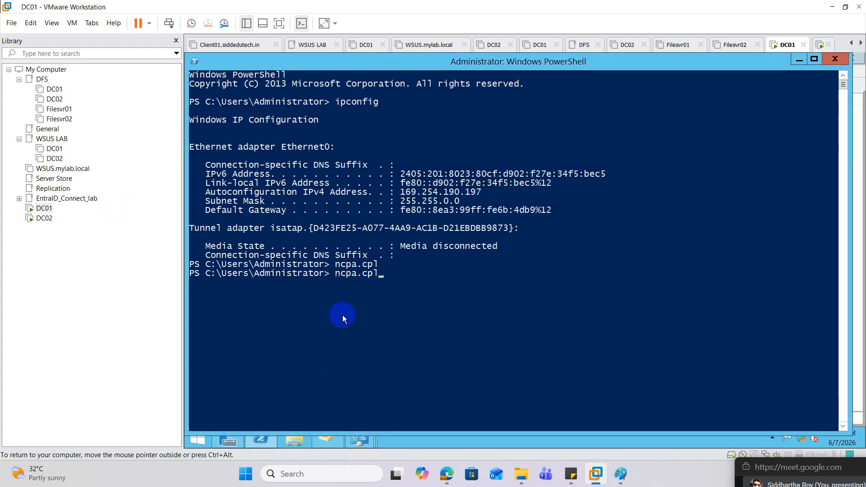
key("Up")
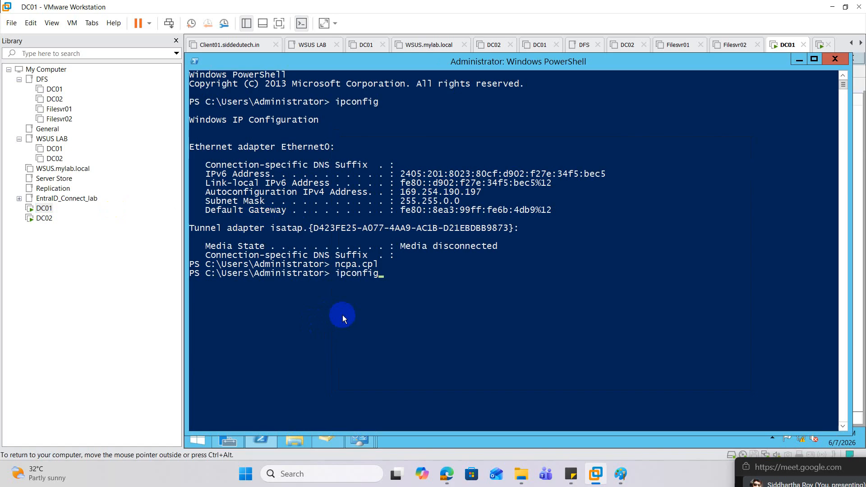
key("Return")
scroll(363, 293, "down", 1)
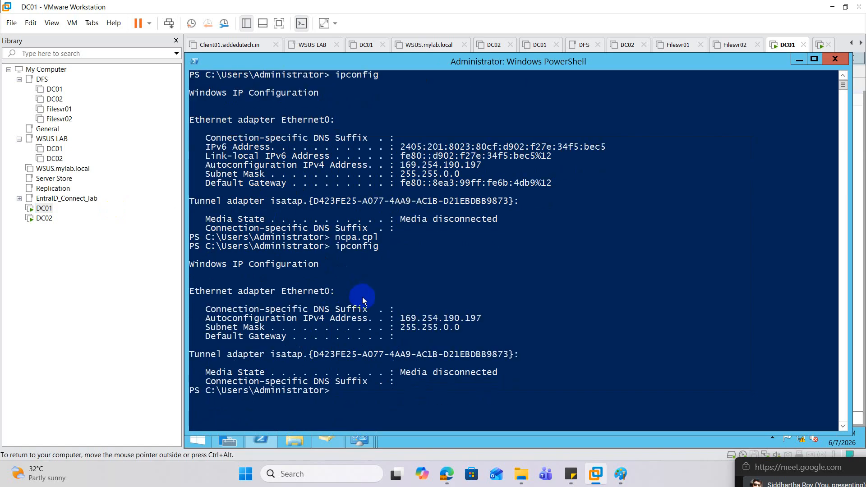
left_click(834, 58)
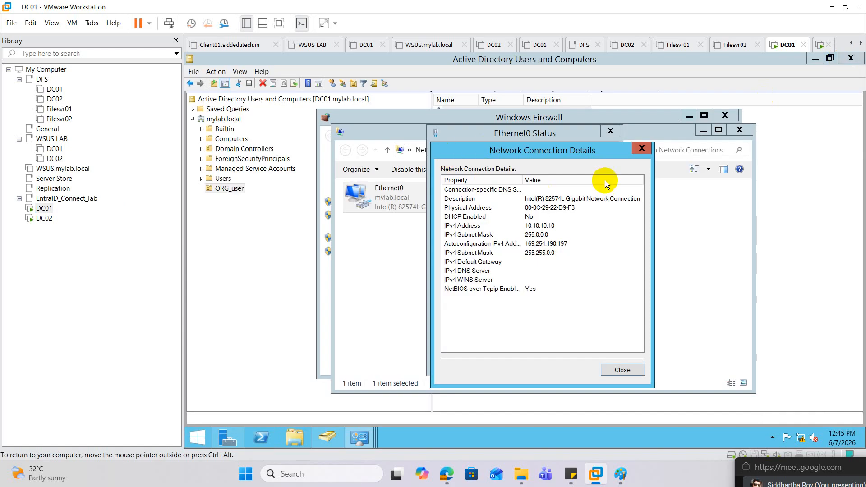
left_click(642, 149)
left_click(610, 131)
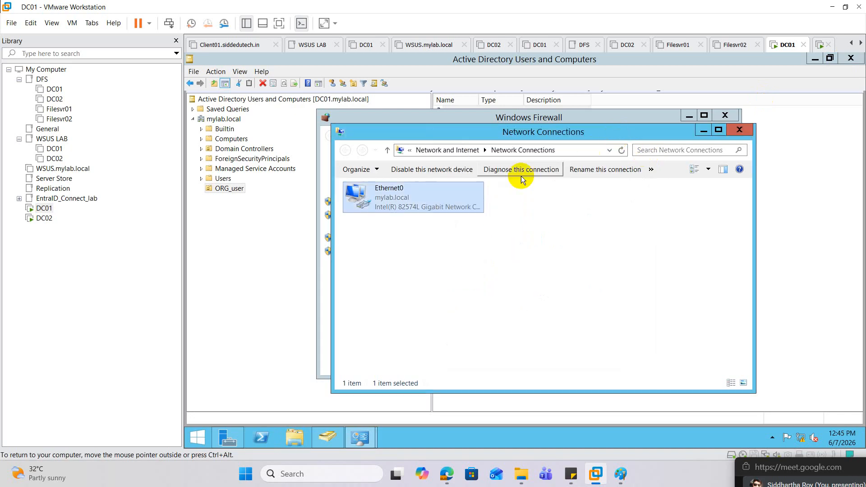
Set the static IPv4 address of DC01's Ethernet0 adapter to 10.10.10.12 and apply it
right_click(390, 205)
left_click(421, 296)
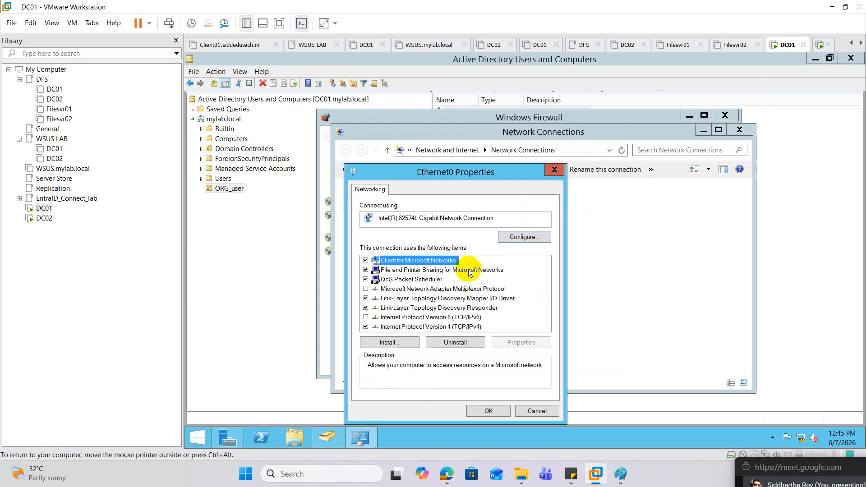
double_click(450, 326)
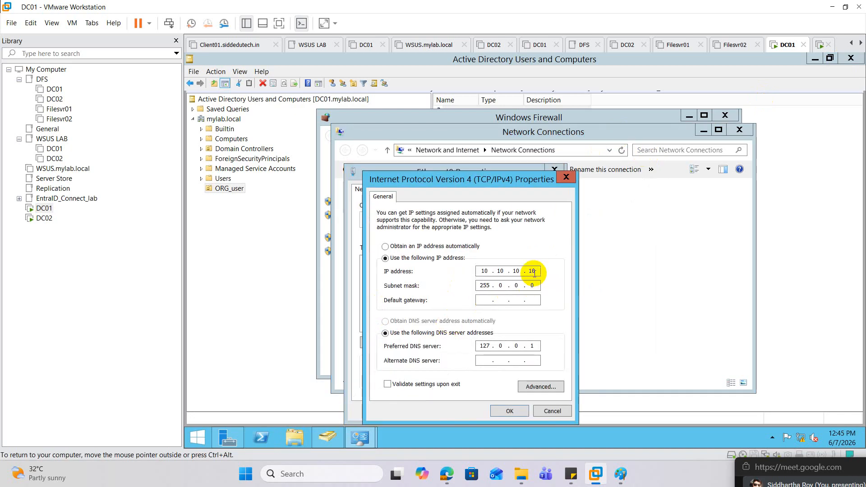
left_click_drag(537, 271, 523, 275)
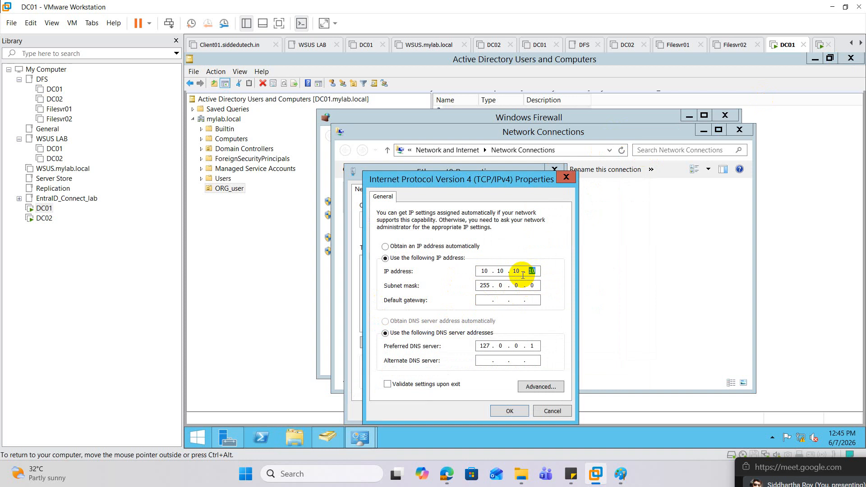
left_click(509, 410)
left_click(494, 410)
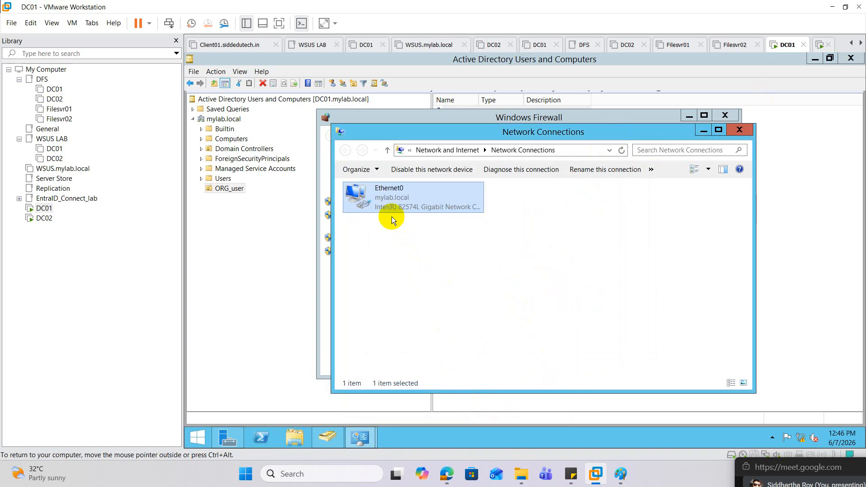
Check DC01's new address in the Ethernet0 connection details and by running ipconfig in a new PowerShell session
double_click(389, 203)
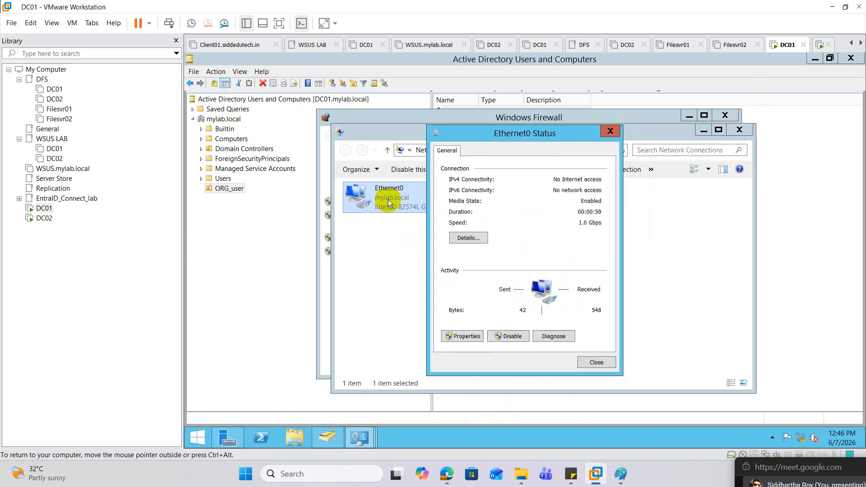
left_click(476, 238)
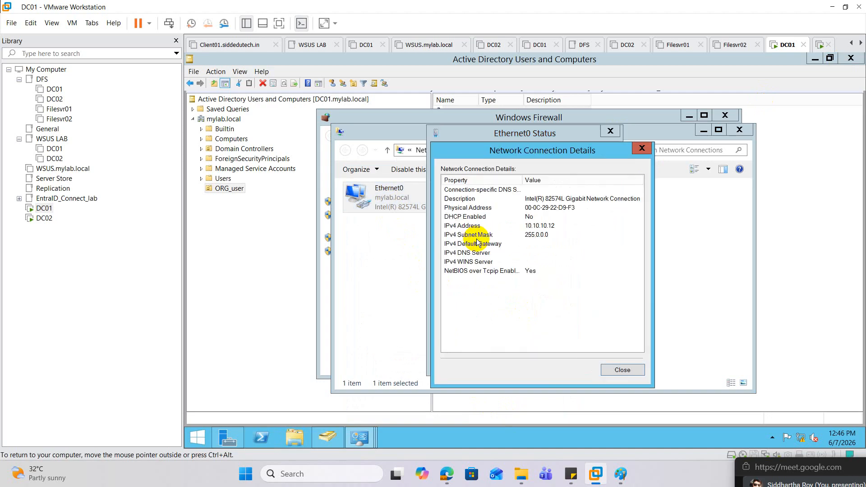
left_click(266, 440)
left_click(338, 271)
type("ipconfi")
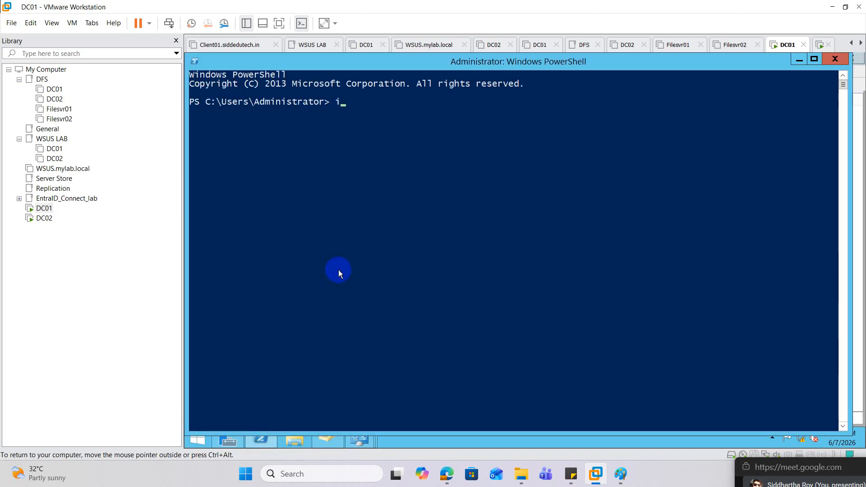
type("g")
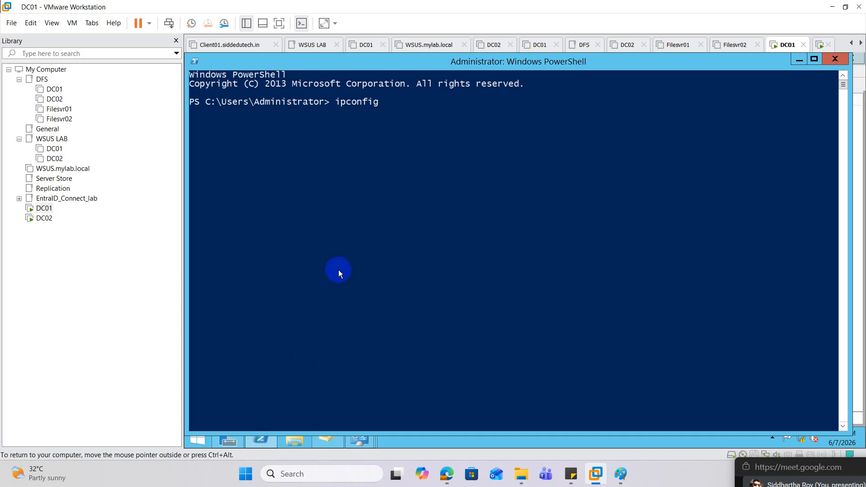
key("Return")
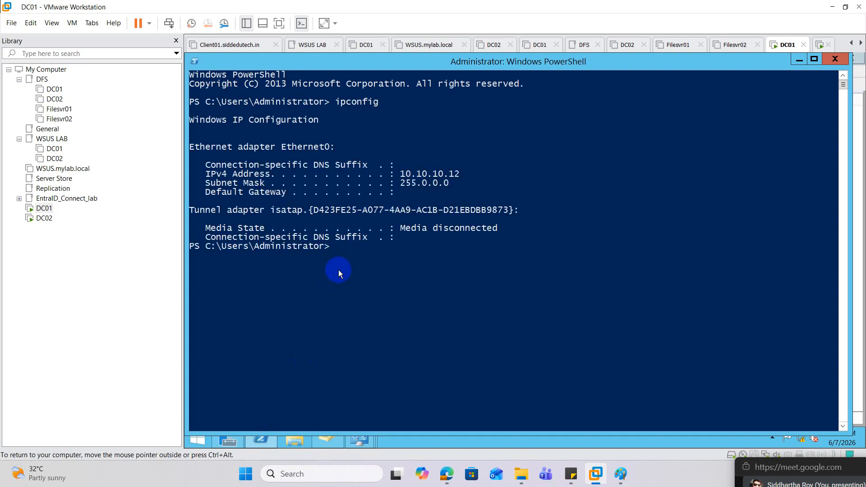
Switch to the DC02 virtual machine and disable Internet Protocol Version 6 in its Ethernet0 adapter properties
left_click(44, 218)
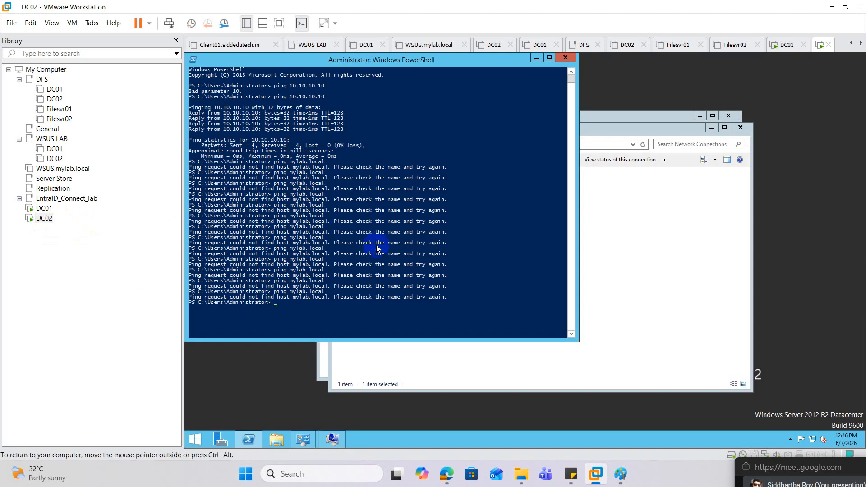
left_click(638, 275)
right_click(388, 185)
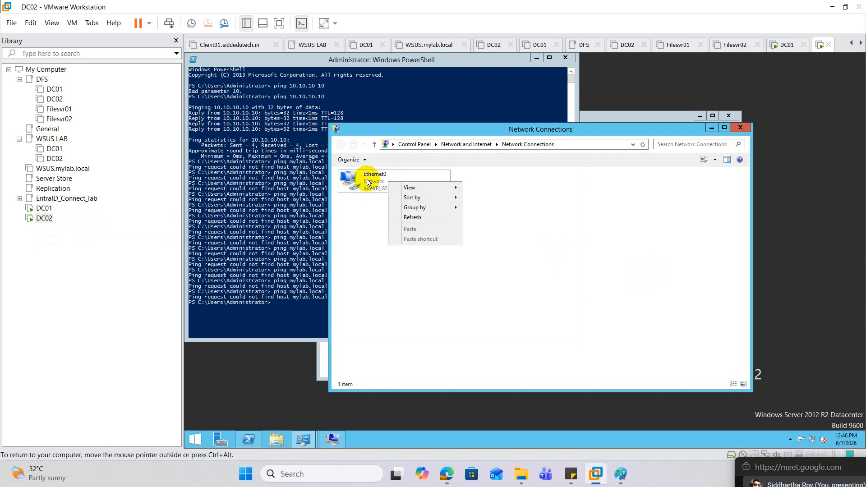
right_click(349, 174)
left_click(387, 260)
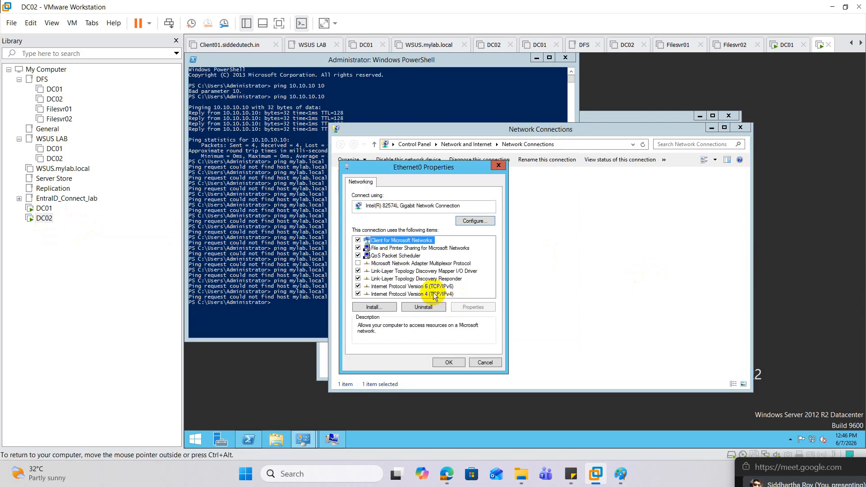
left_click(358, 286)
Point the preferred DNS server in the adapter's IPv4 settings at DC01 and apply the adapter properties
double_click(433, 294)
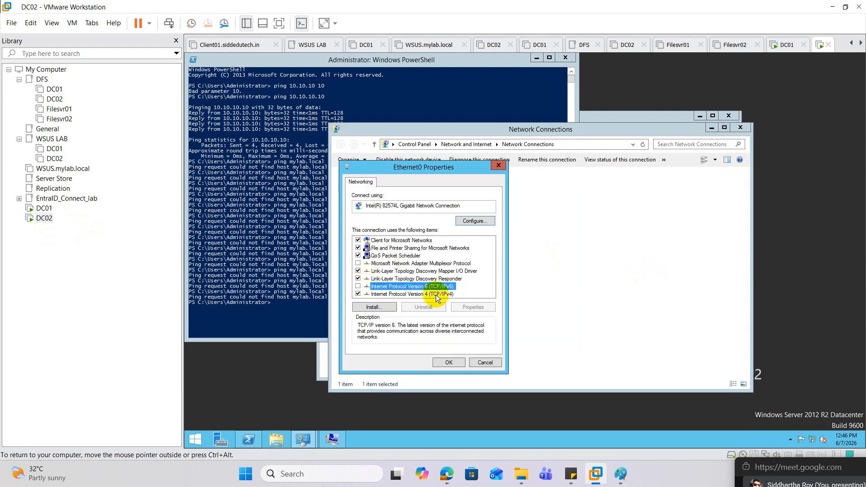
left_click(504, 337)
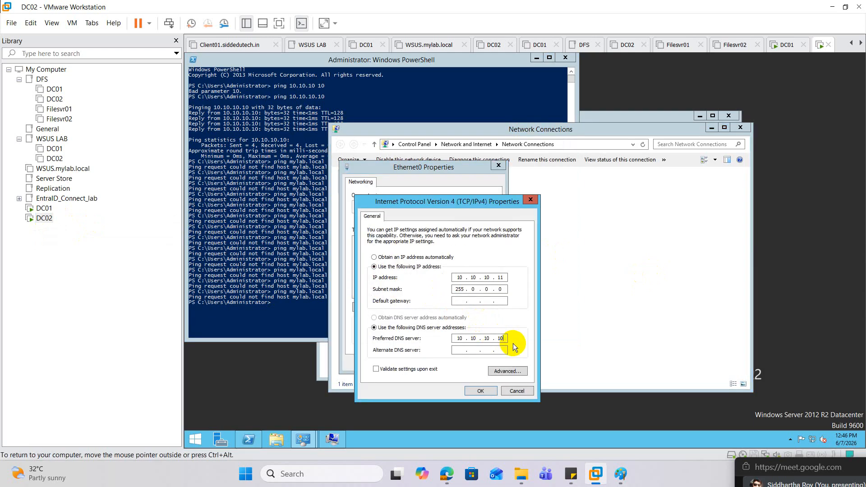
left_click(481, 392)
left_click(448, 363)
Ping mylab.local from DC02's PowerShell session to test name resolution with the updated DNS setting
left_click(265, 260)
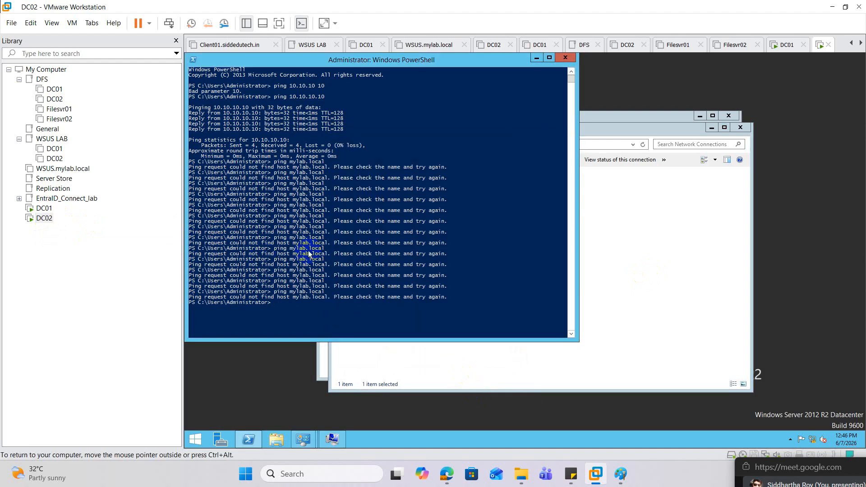
key("Up")
key("Return")
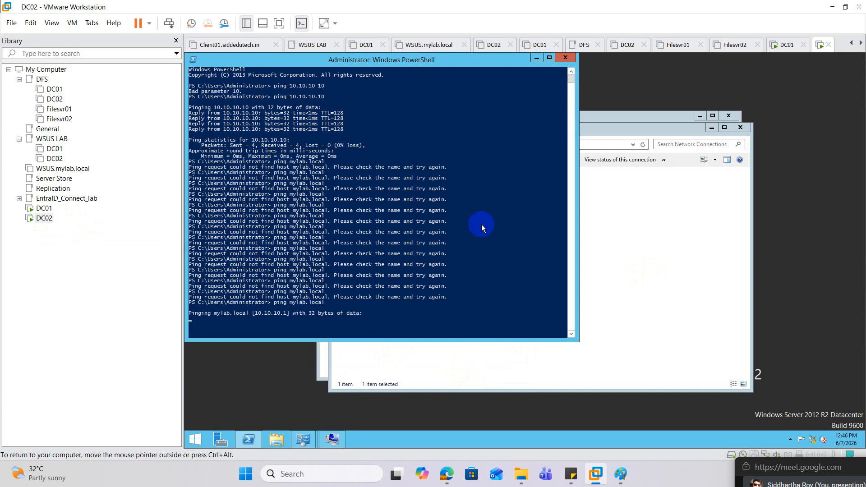
Disable and re-enable the Ethernet0 adapter on DC02 to reset its network connection
left_click(627, 230)
right_click(382, 177)
left_click(410, 189)
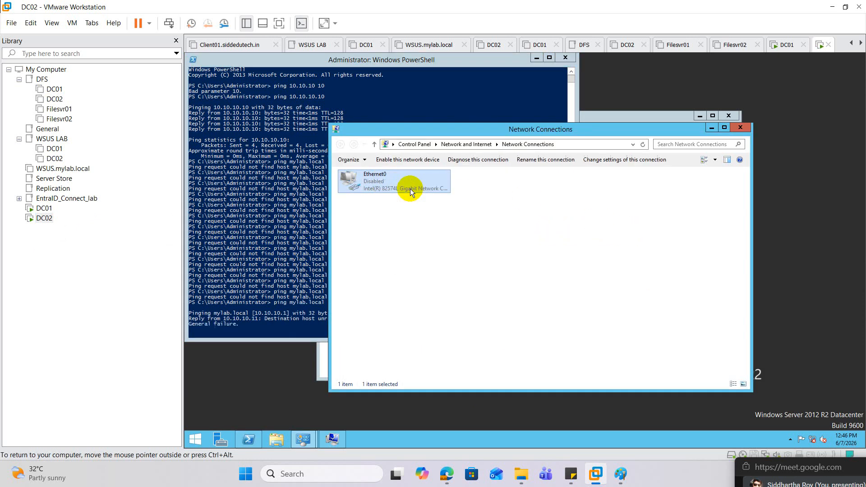
double_click(373, 180)
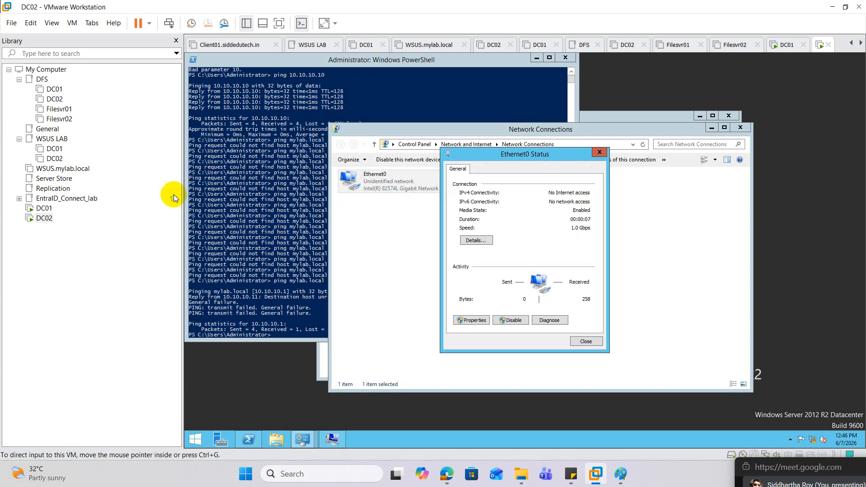
Switch to the standalone DC01 virtual machine and disable and re-enable its Ethernet0 adapter
left_click(44, 208)
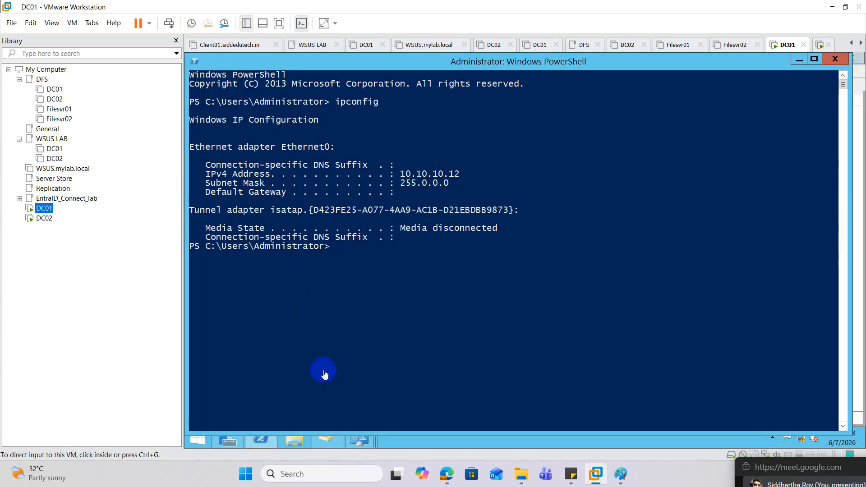
left_click(363, 437)
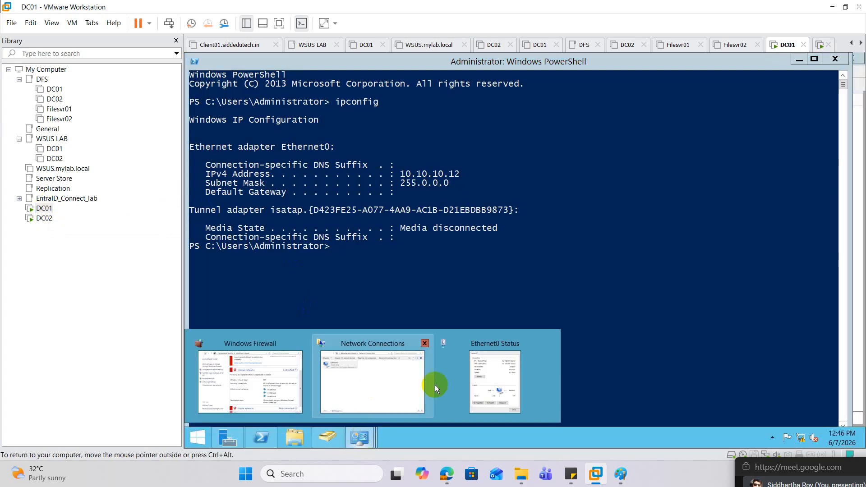
left_click(389, 378)
right_click(370, 202)
left_click(408, 209)
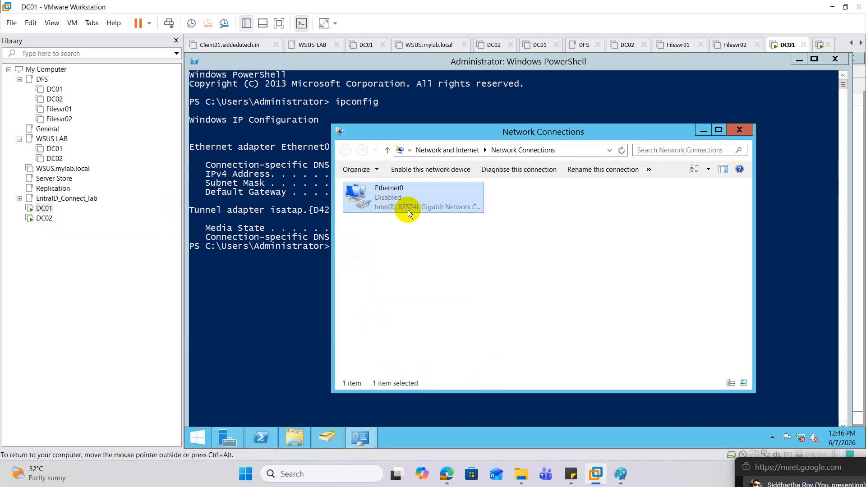
double_click(399, 195)
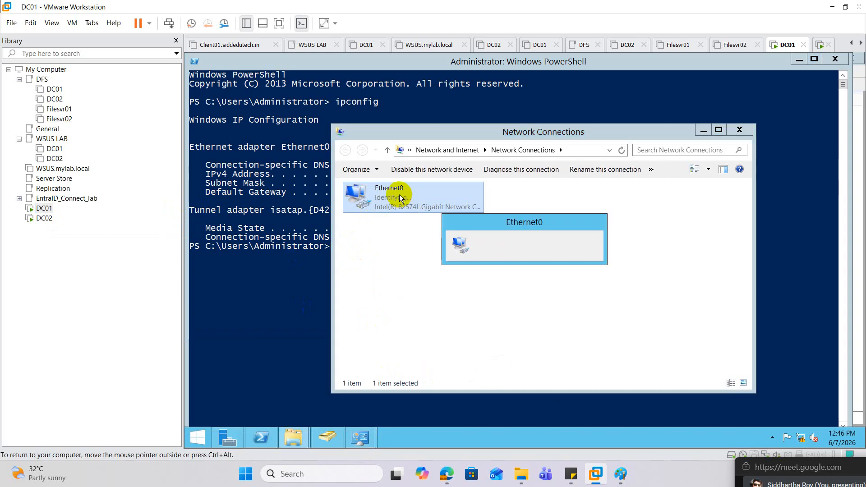
Rerun ipconfig in DC01's PowerShell session to check the IPv4 address after the adapter reset
left_click(315, 263)
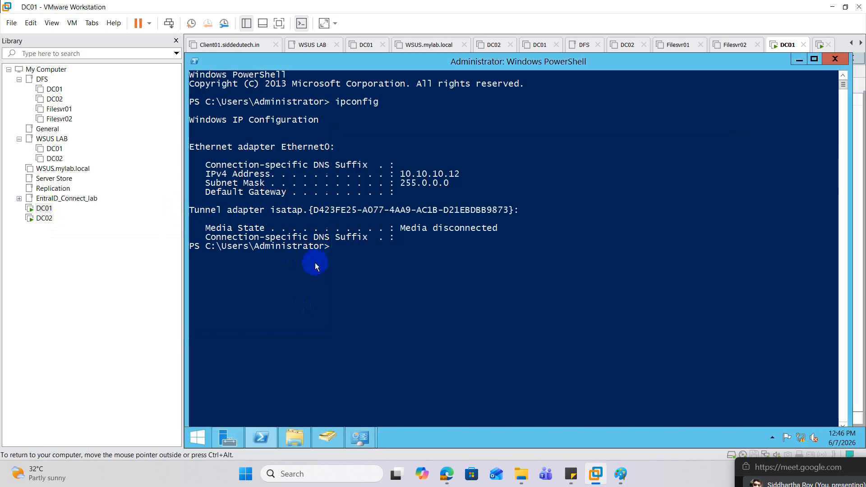
left_click(392, 251)
key("Up")
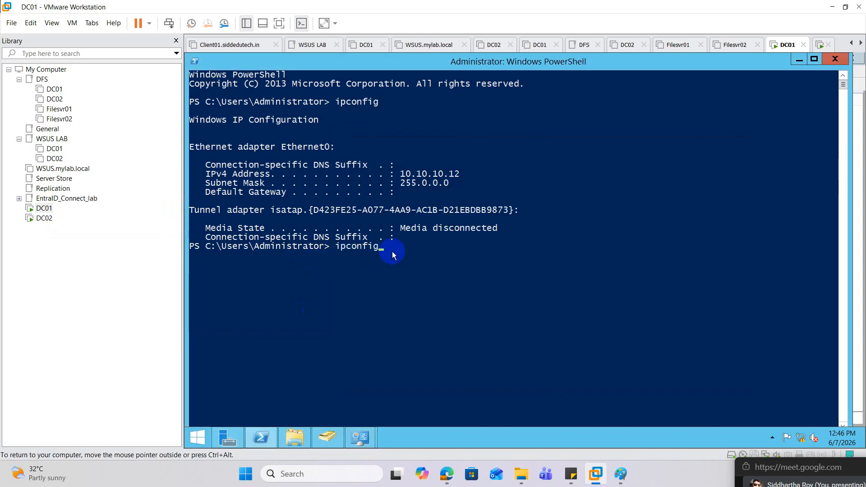
key("Return")
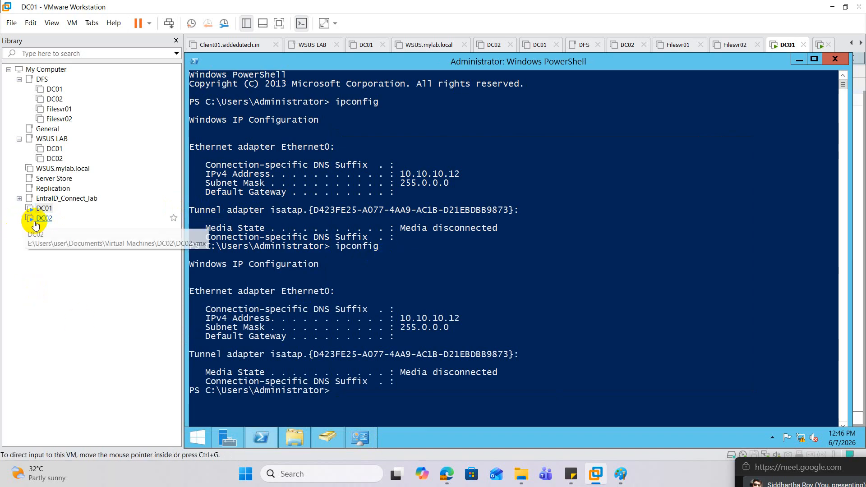
Return to DC02 and ping mylab.local again from PowerShell
left_click(44, 218)
left_click(279, 254)
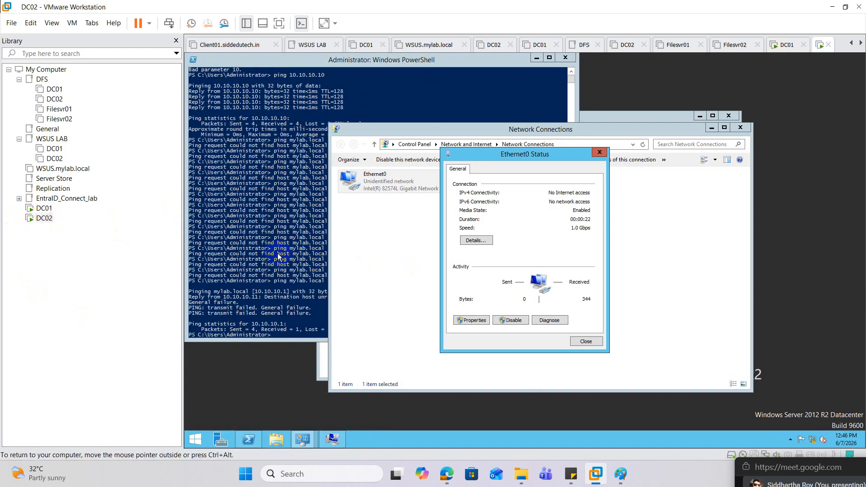
left_click(314, 251)
key("Up")
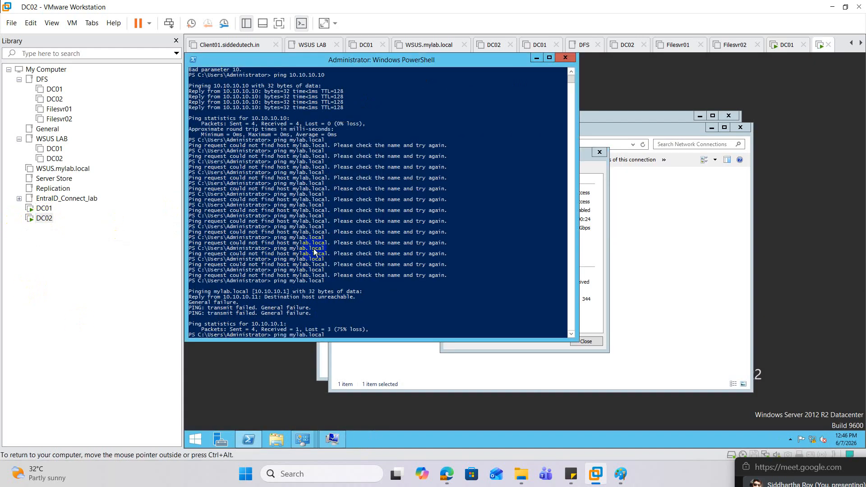
key("Return")
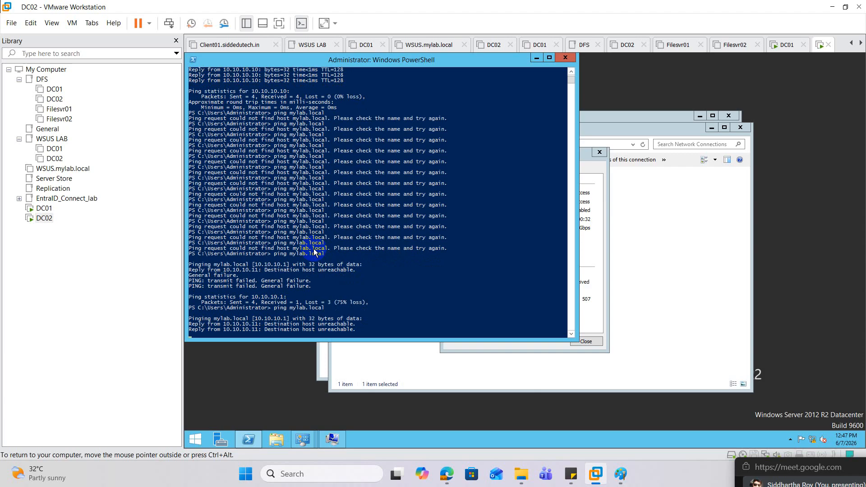
Close DC02's Ethernet0 status window, disable and re-enable the adapter once more, and reopen its connection status
left_click(474, 349)
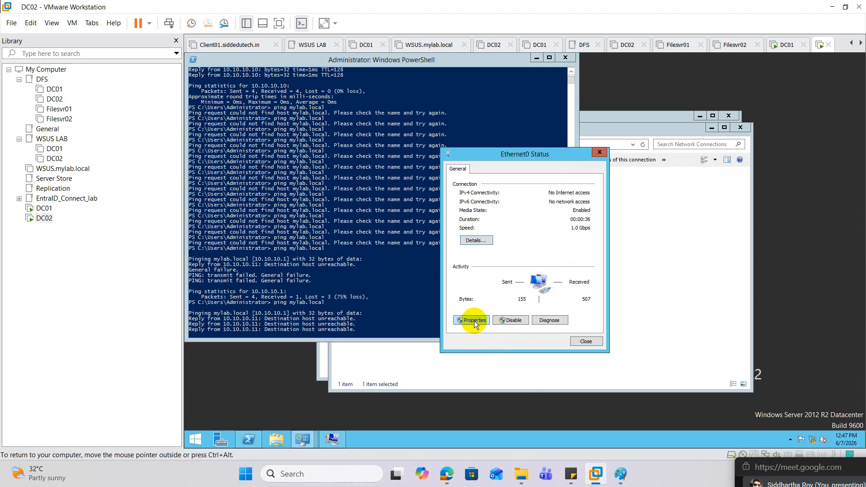
left_click(589, 341)
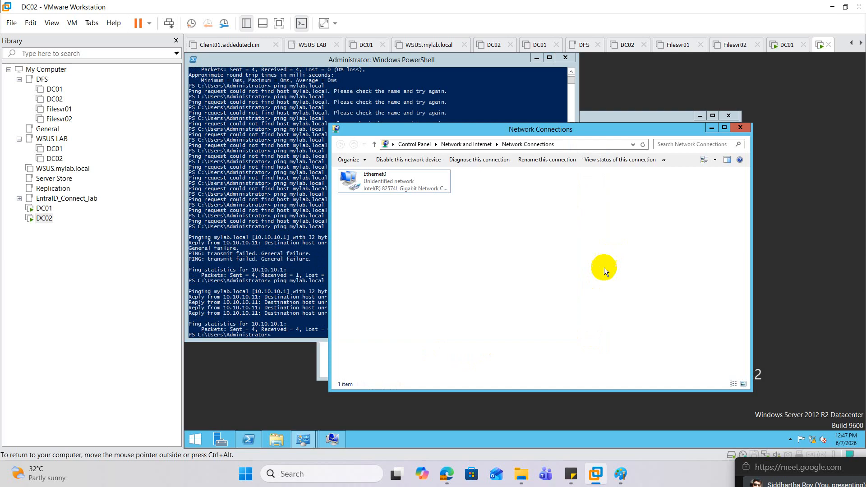
right_click(386, 179)
left_click(409, 184)
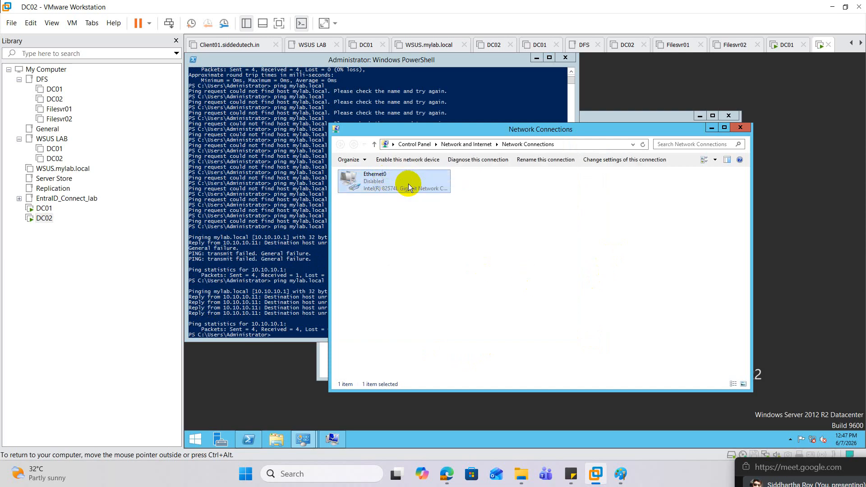
double_click(360, 189)
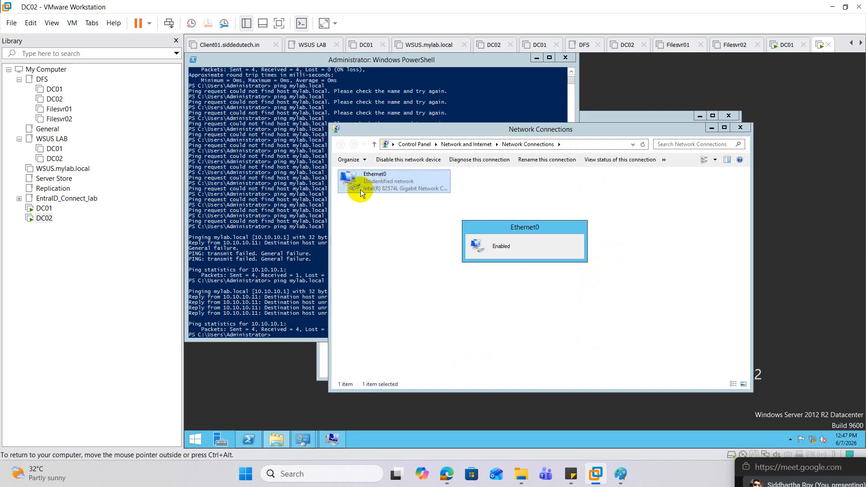
double_click(386, 179)
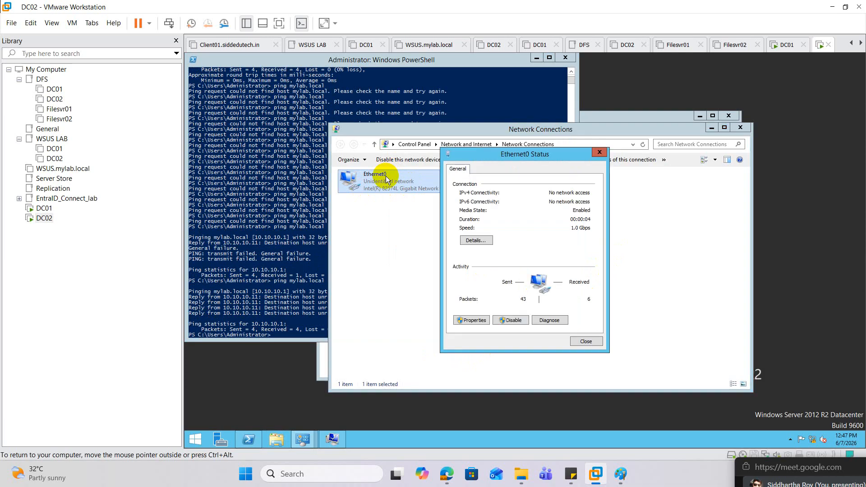
Repeat the ping to mylab.local in DC02's PowerShell session after the second adapter reset
left_click(271, 205)
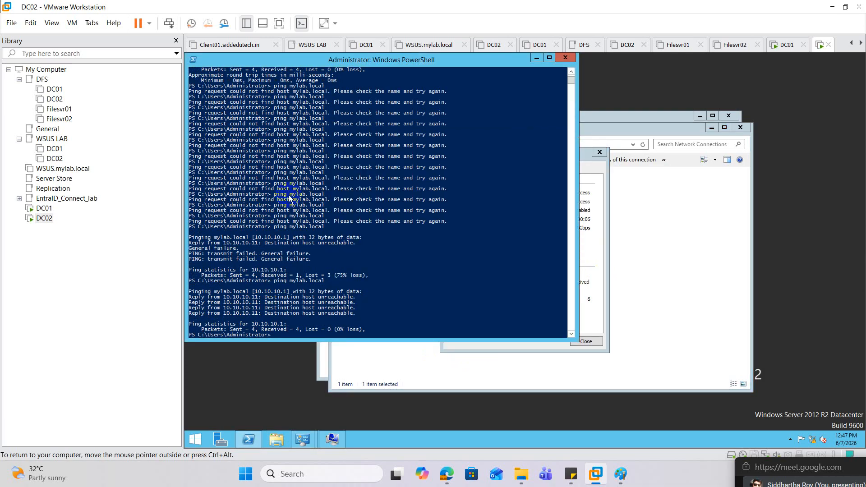
key("Up")
key("Return")
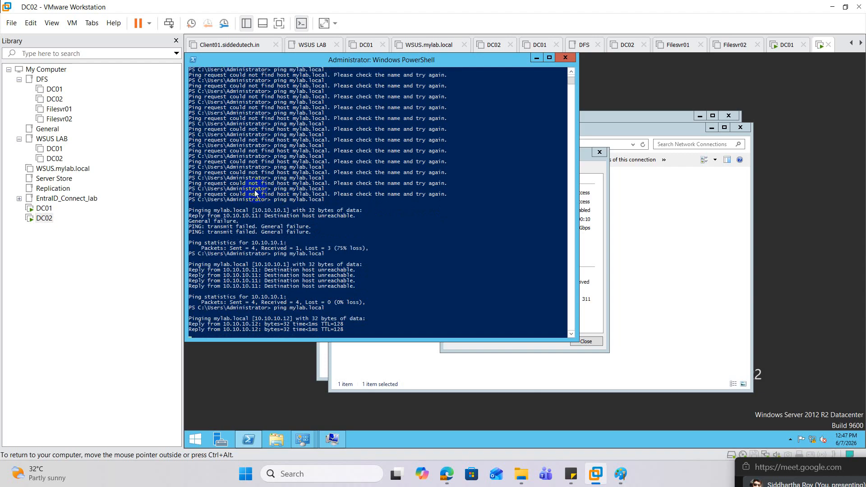
Join the computer DC03 to the mylab.local domain, entering the domain account's user name and password
left_click(335, 441)
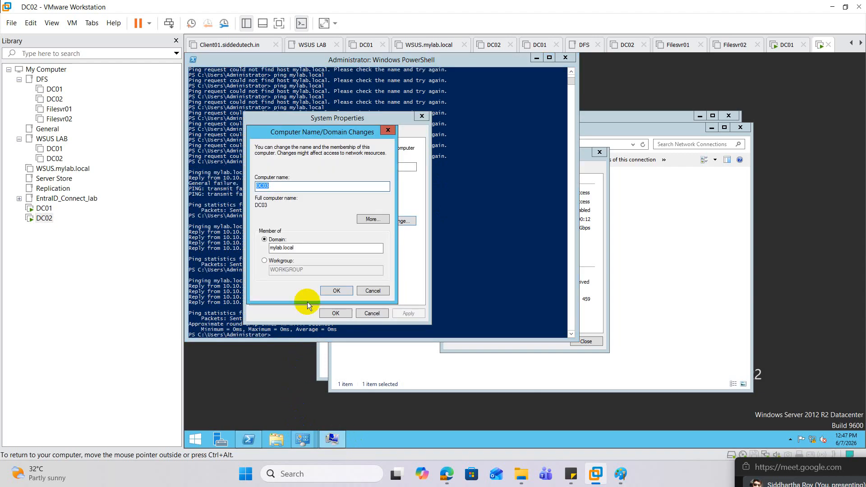
left_click(338, 291)
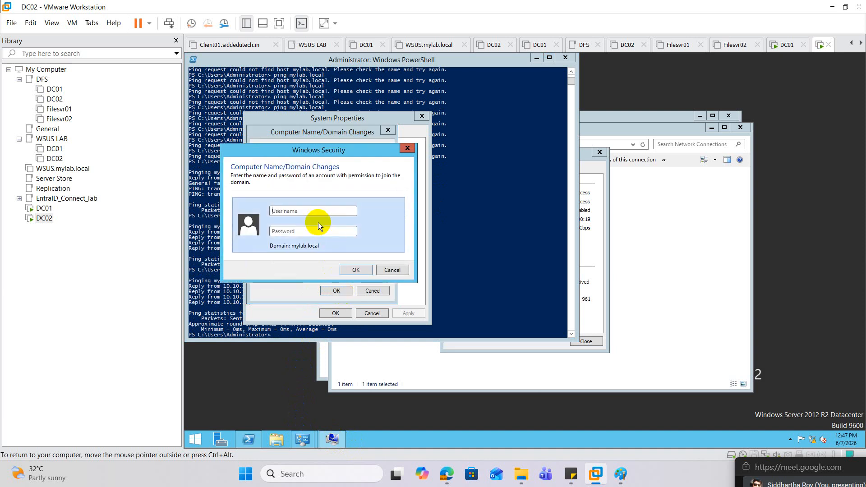
type("siddr*************")
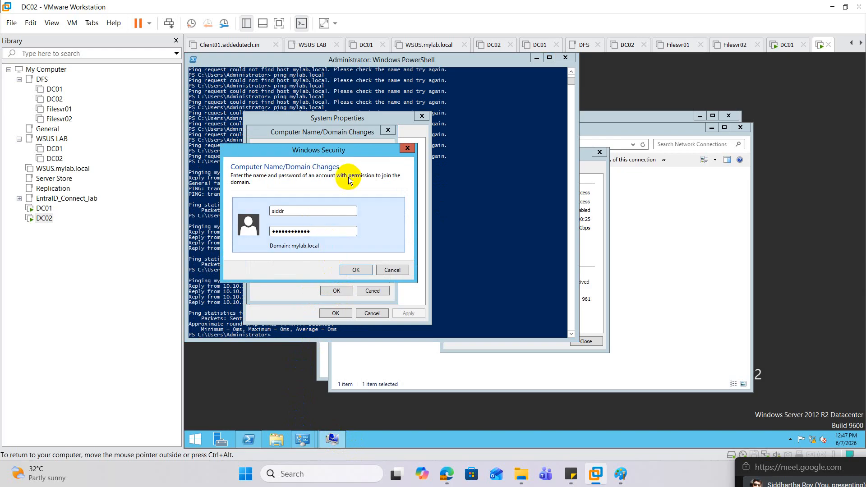
left_click(362, 272)
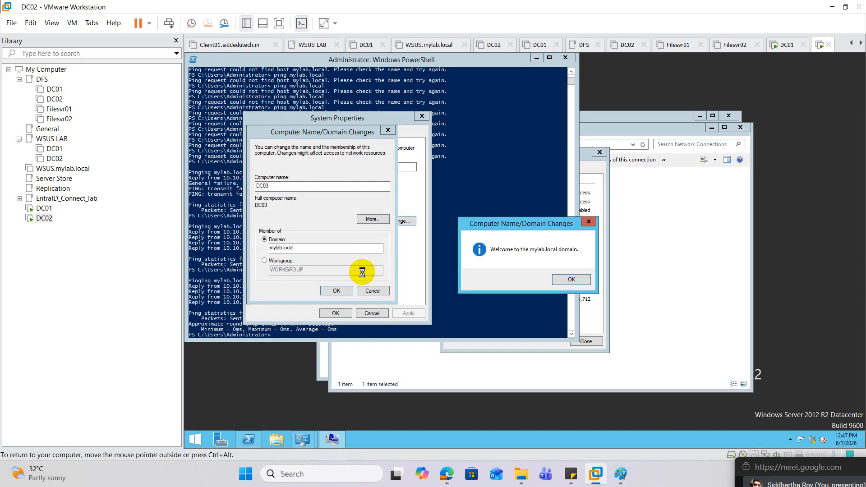
Acknowledge the domain join messages, close System Properties, and restart the server to apply the change
left_click(575, 278)
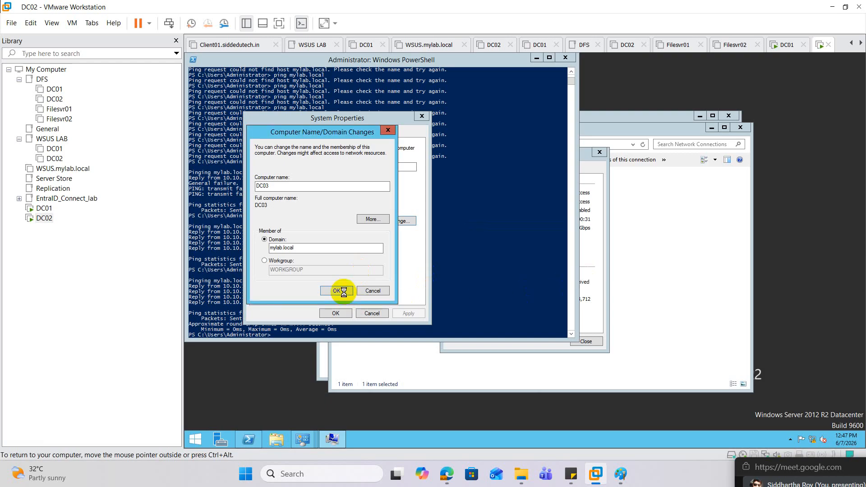
left_click(569, 260)
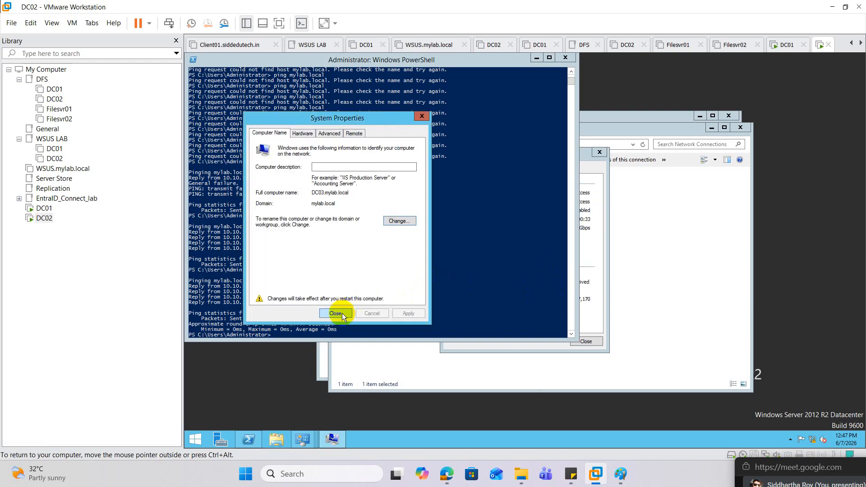
left_click(341, 313)
left_click(523, 253)
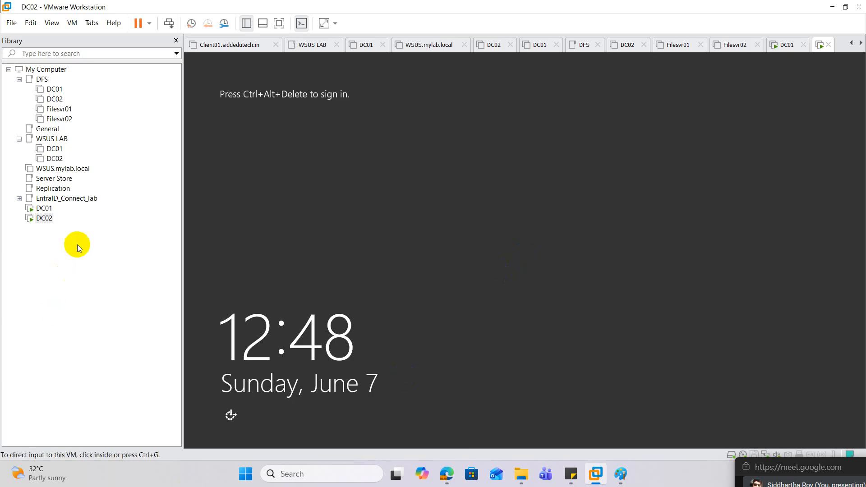
Sign in to the DC02 virtual machine as another user, entering the MYLAB domain account's user name and password
right_click(49, 221)
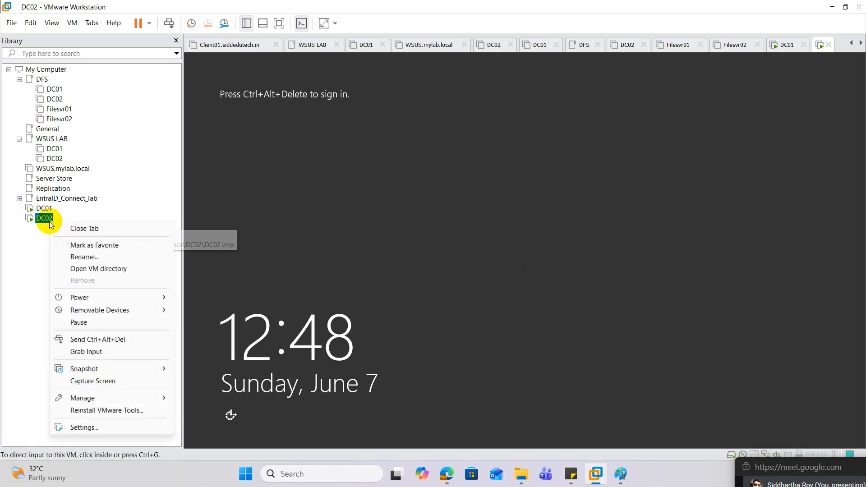
left_click(122, 340)
left_click(525, 256)
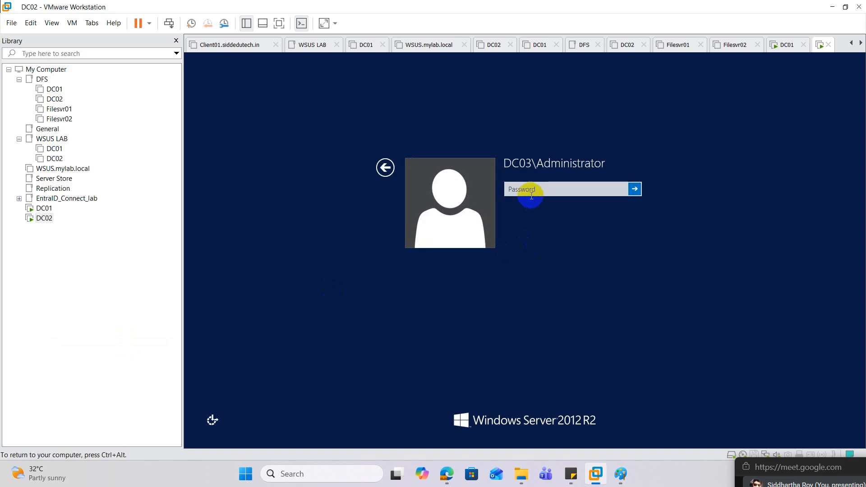
left_click(375, 169)
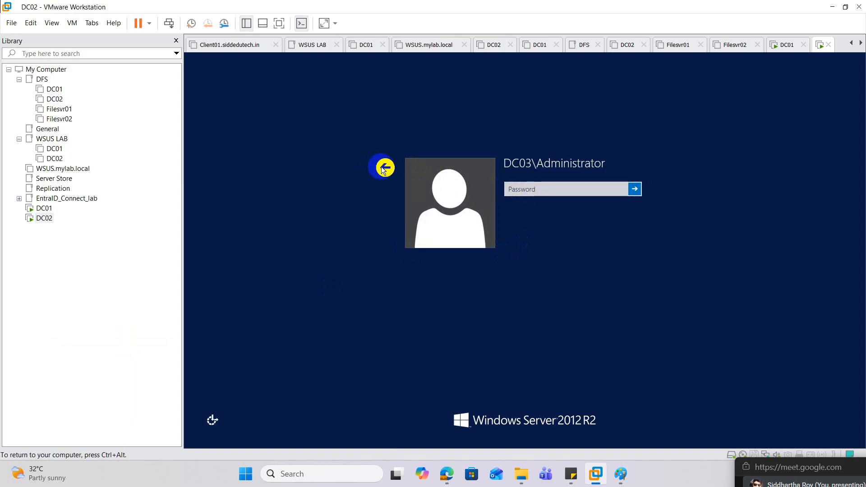
left_click(571, 208)
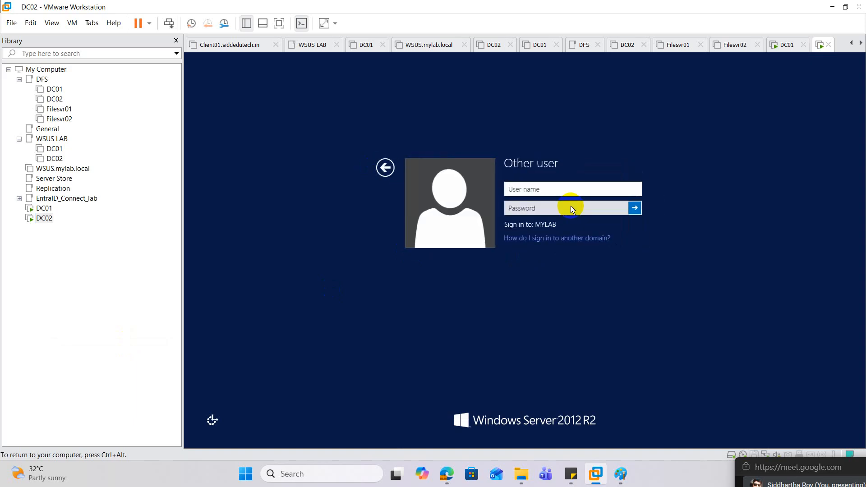
type("siddr")
key("Tab")
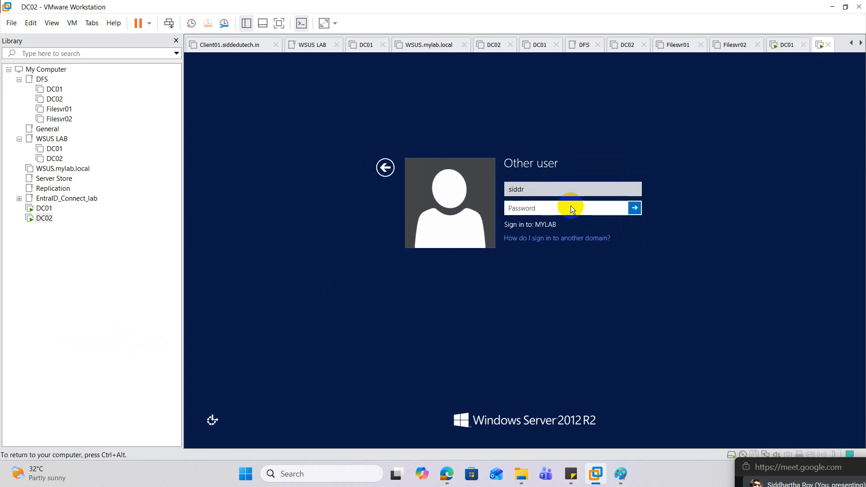
type("*********")
key("Return")
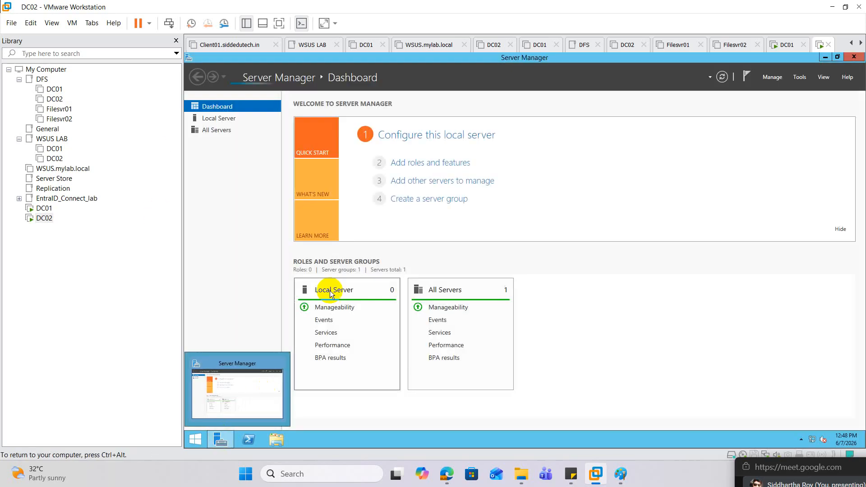
Start adding roles and features with a role-based or feature-based installation, choosing DC03.mylab.local as the destination server
left_click(412, 164)
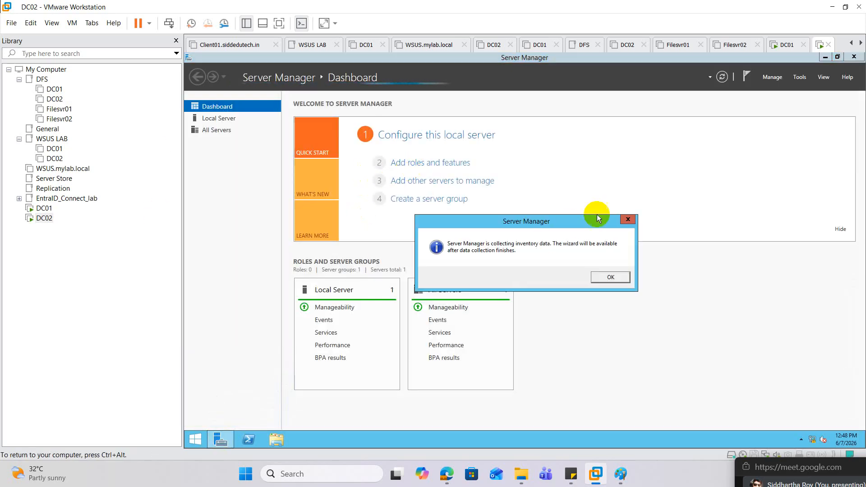
left_click(626, 219)
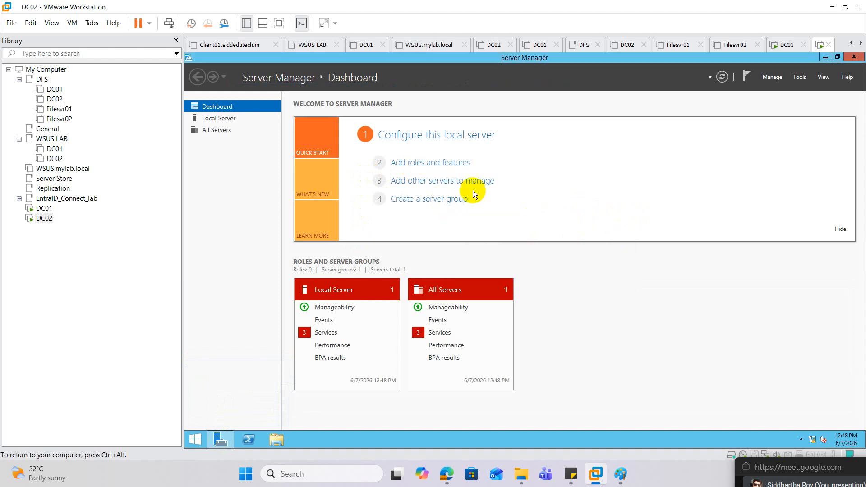
left_click(422, 165)
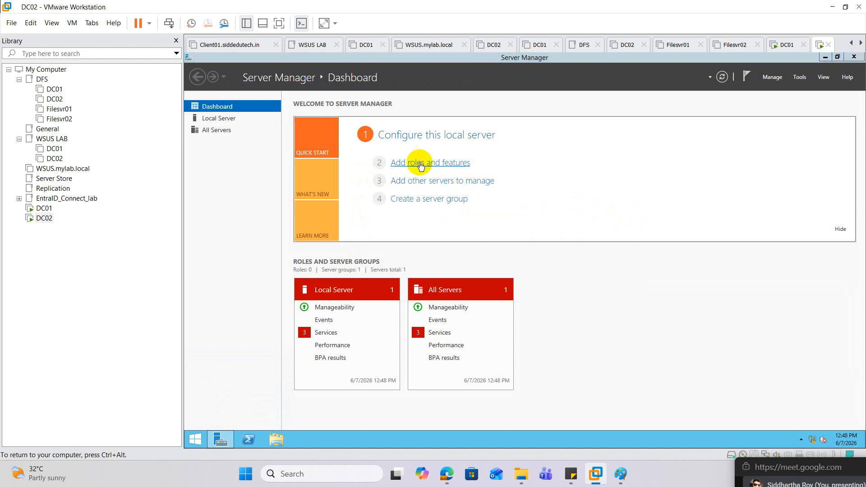
left_click(512, 377)
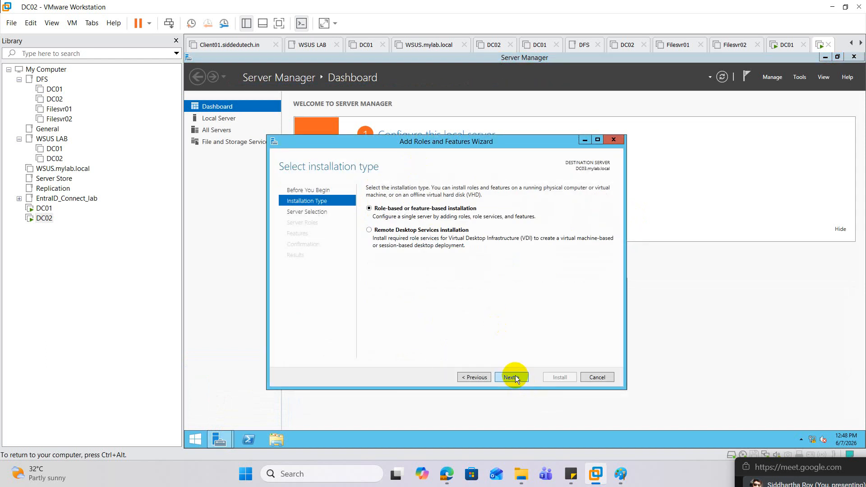
left_click(513, 377)
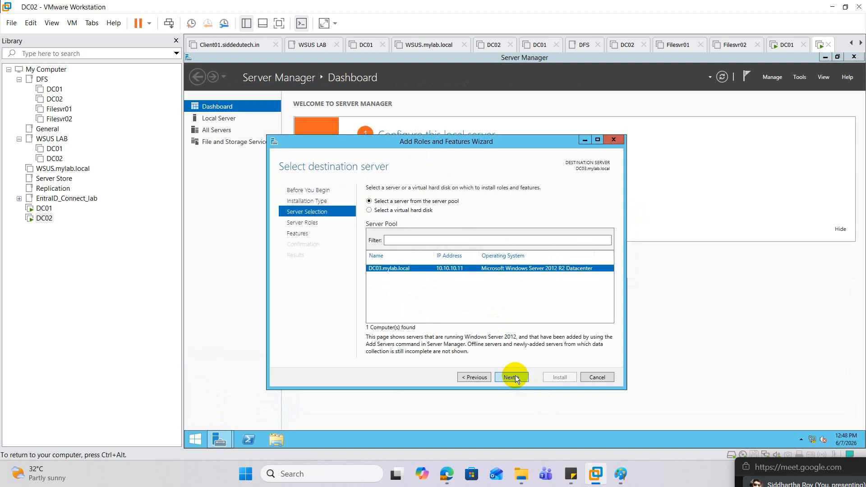
left_click(515, 376)
Install the Active Directory Domain Services role with its required features on DC03, dismissing the VMware Tools log-off prompt
left_click(397, 226)
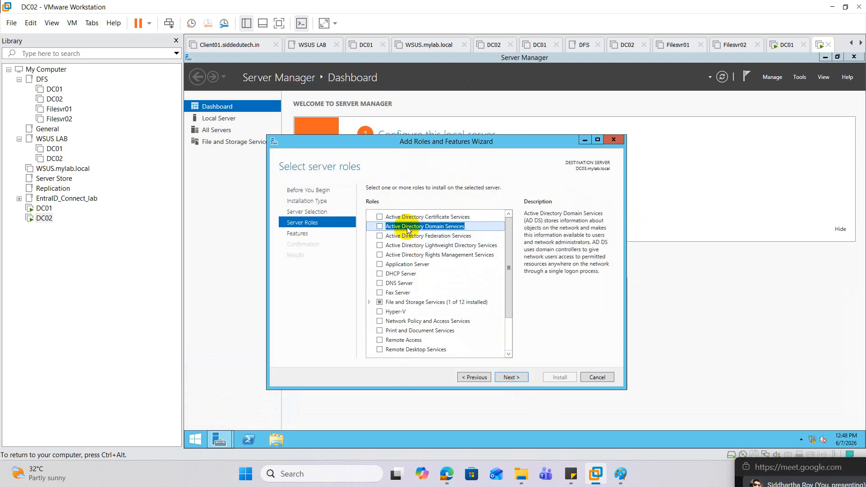
left_click(379, 227)
left_click(495, 338)
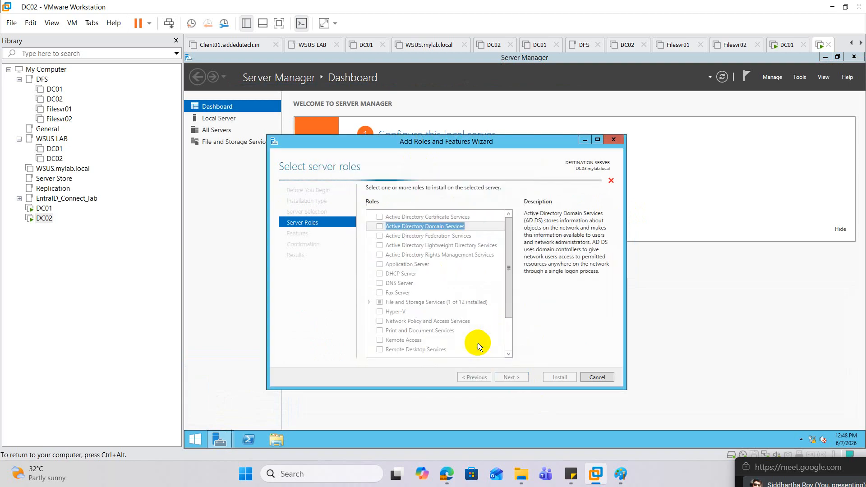
left_click(515, 376)
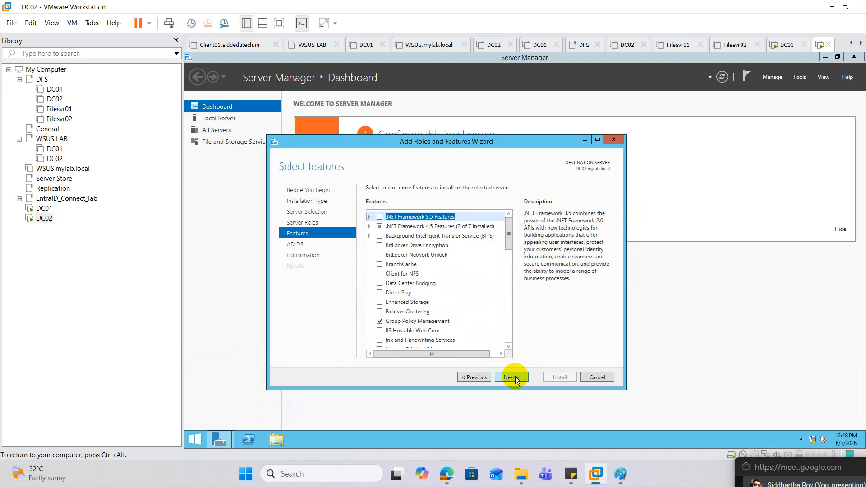
left_click(515, 376)
left_click(515, 376)
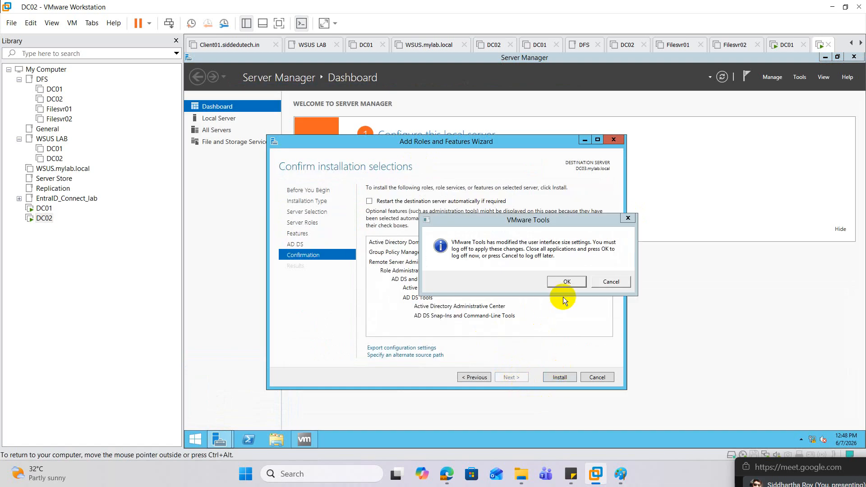
left_click(629, 218)
left_click(560, 377)
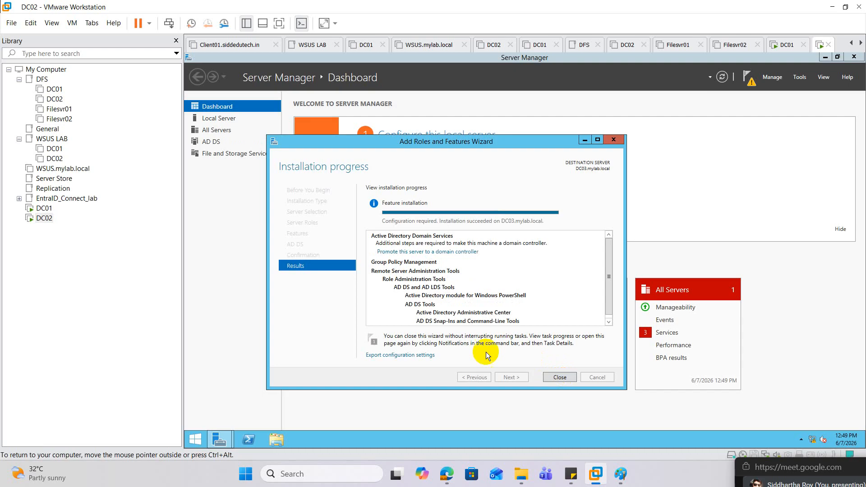
Begin promoting DC03 to a domain controller in the existing mylab.local domain and enter and confirm the Directory Services Restore Mode password
left_click(440, 251)
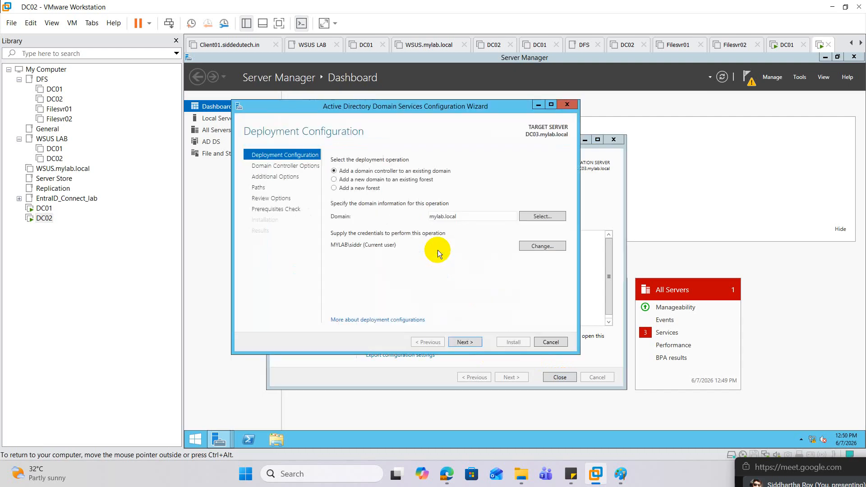
left_click(472, 343)
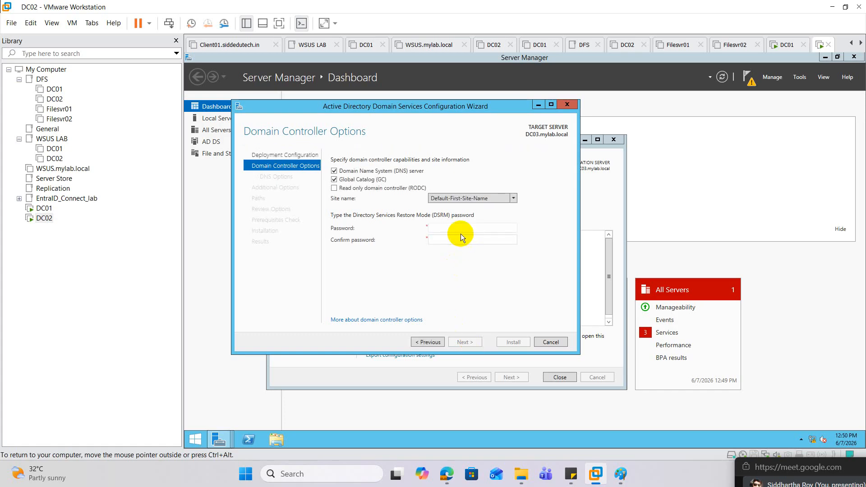
left_click(450, 226)
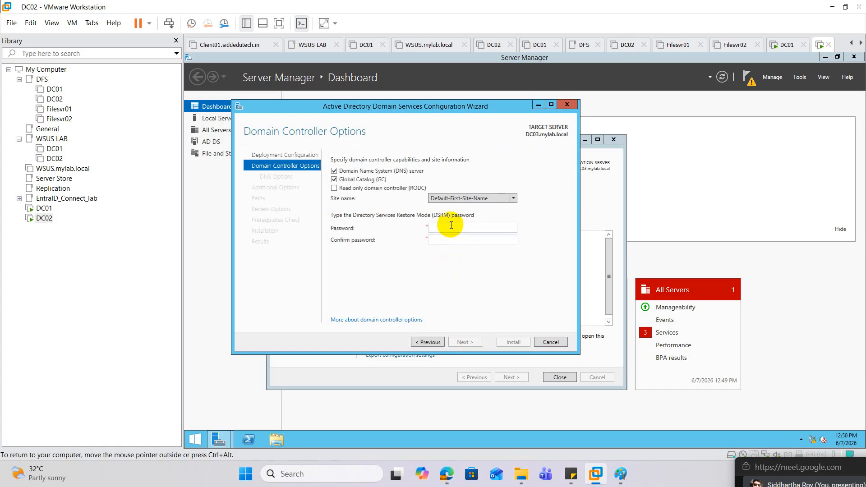
type("Pa$$w0rd@123")
key("Tab")
type("Pa$$w0rd@")
key("BackSpace")
key("BackSpace")
key("BackSpace")
key("BackSpace")
key("BackSpace")
key("BackSpace")
key("BackSpace")
key("BackSpace")
key("BackSpace")
type("Pa$$w0rd@12")
key("Return")
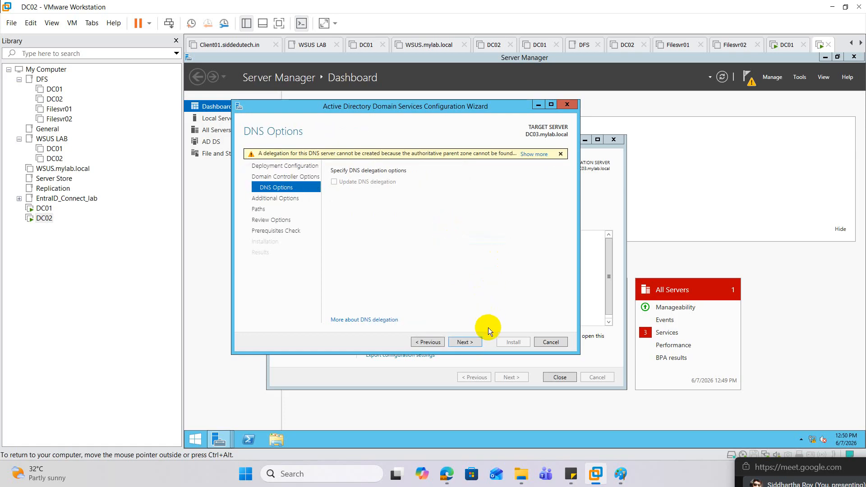
Accept the default DNS, replication, and path options, install the domain controller configuration, and dismiss the sign-out notice for the restart
left_click(468, 343)
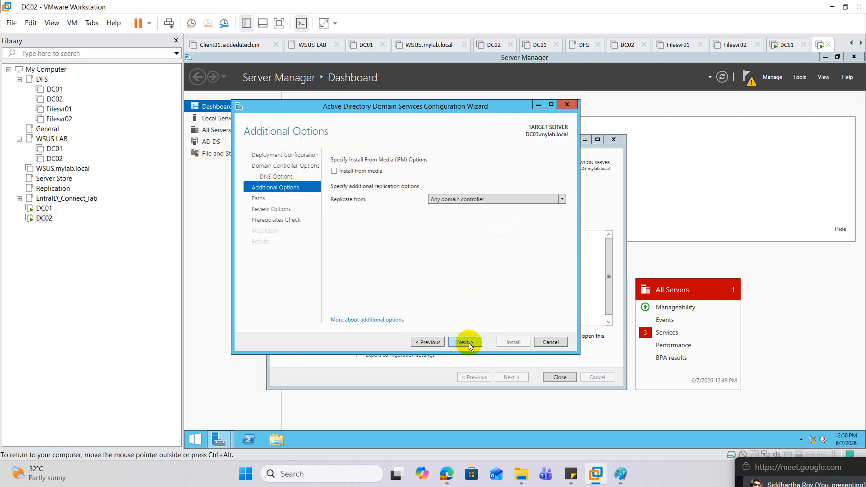
left_click(468, 343)
left_click(467, 342)
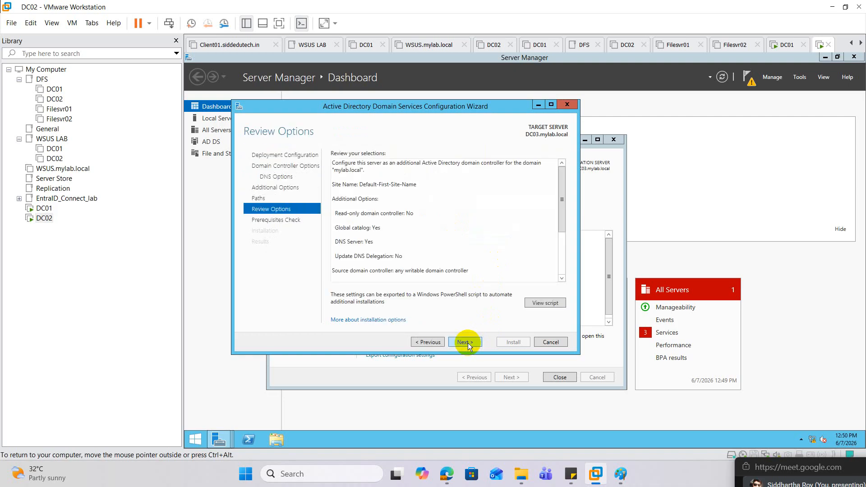
left_click(468, 343)
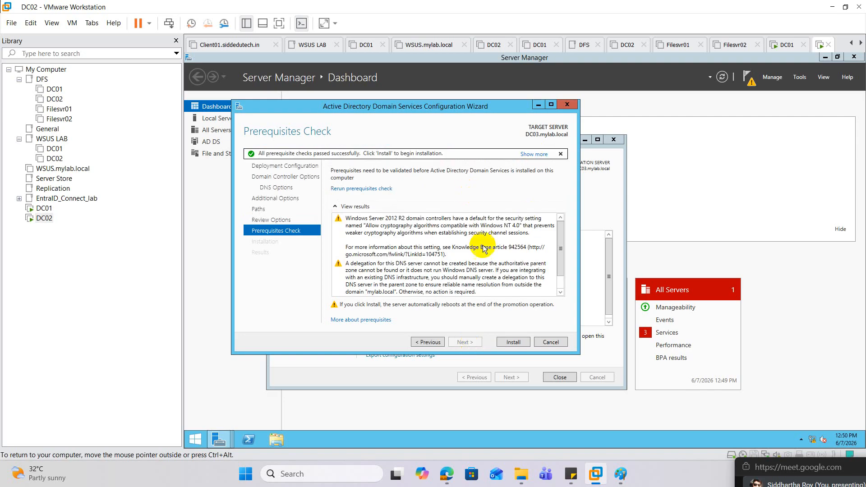
left_click(514, 342)
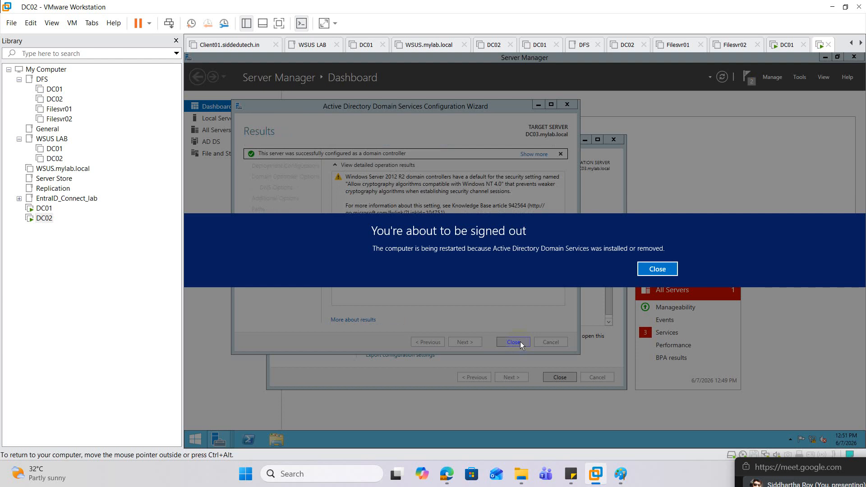
left_click(645, 266)
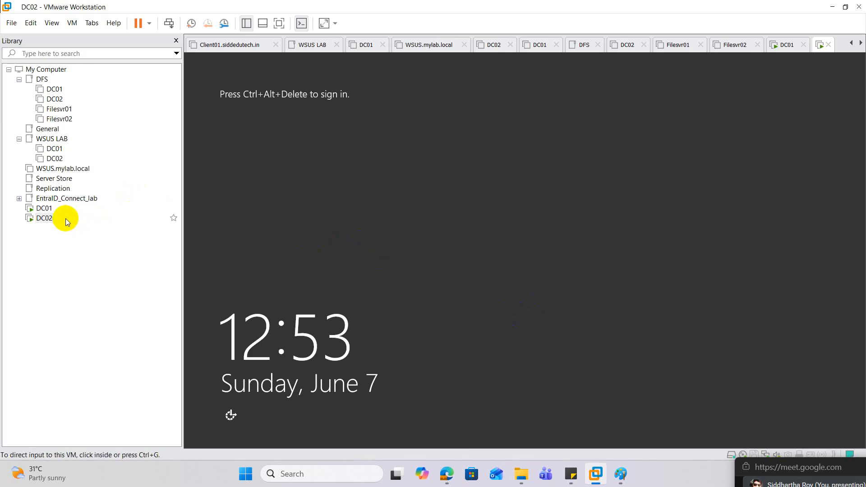
Sign back in to the DC02 virtual machine with the domain account's password after the restart
right_click(48, 223)
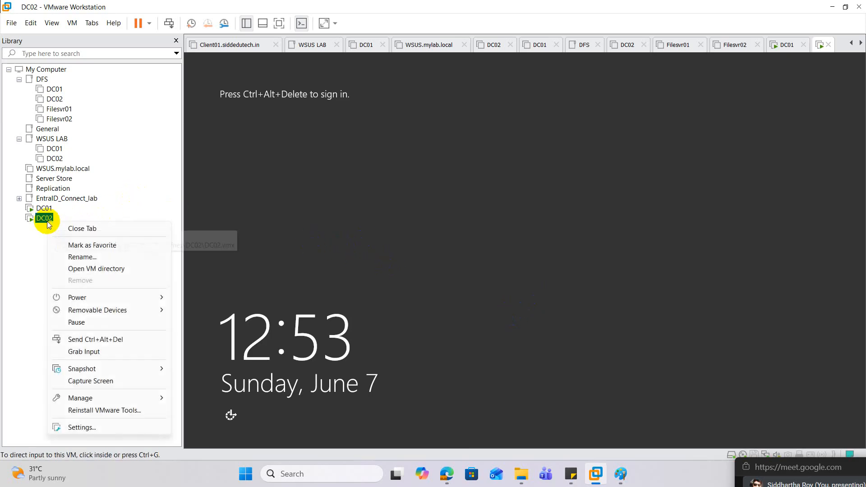
left_click(115, 340)
left_click(529, 197)
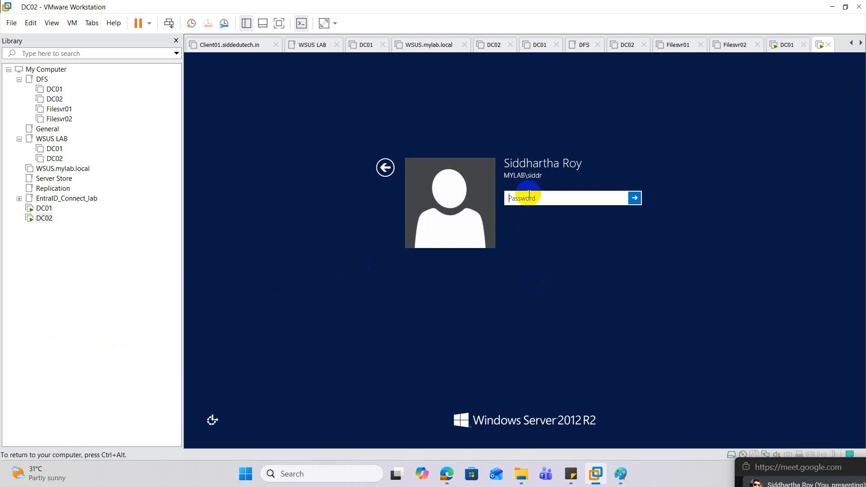
type("************")
key("Return")
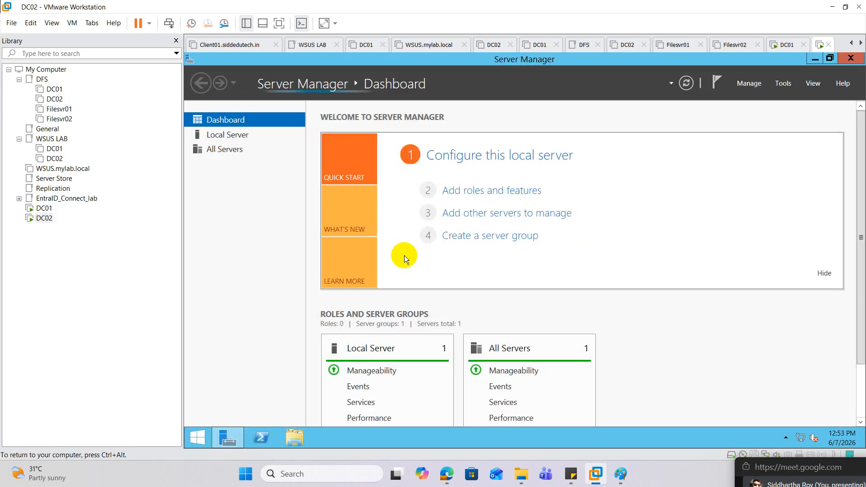
Switch to the DC01 virtual machine and view the Domain Controllers container in Active Directory Users and Computers
left_click(44, 208)
left_click(331, 434)
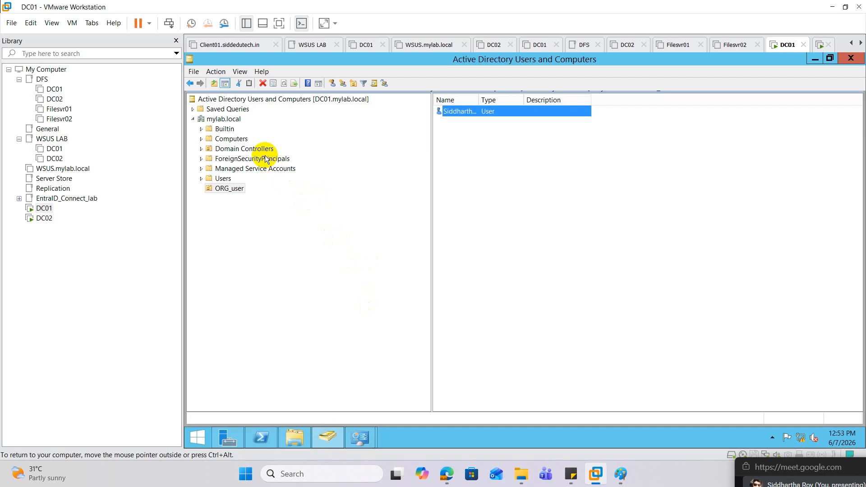
left_click(237, 149)
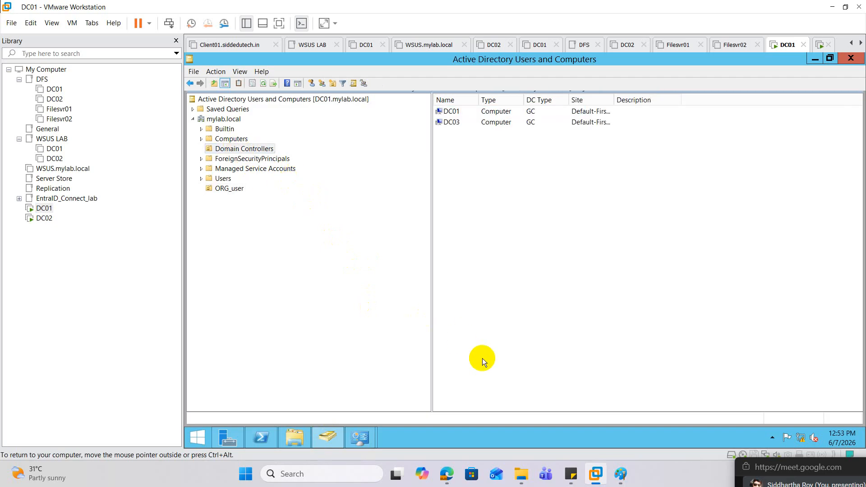
Switch to Edge to view the FSMO Role Concepts PDF and the Google Meet call, and minimize the browser
mouse_move(446, 473)
left_click(314, 413)
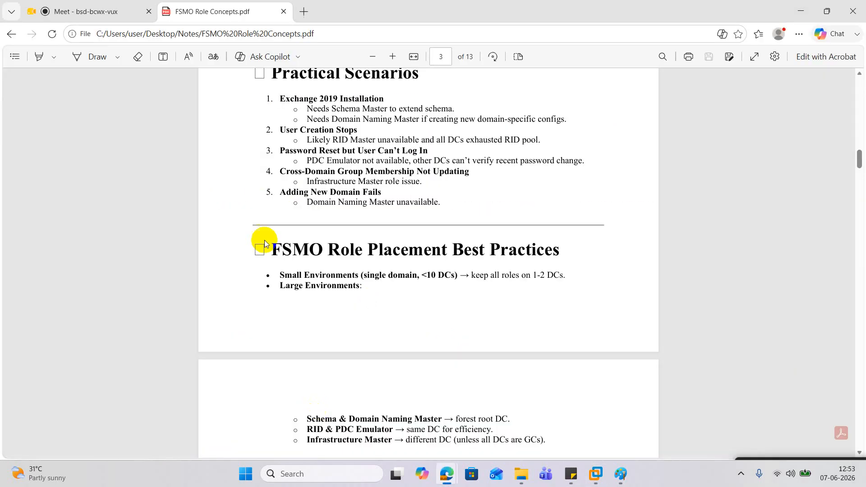
left_click(135, 14)
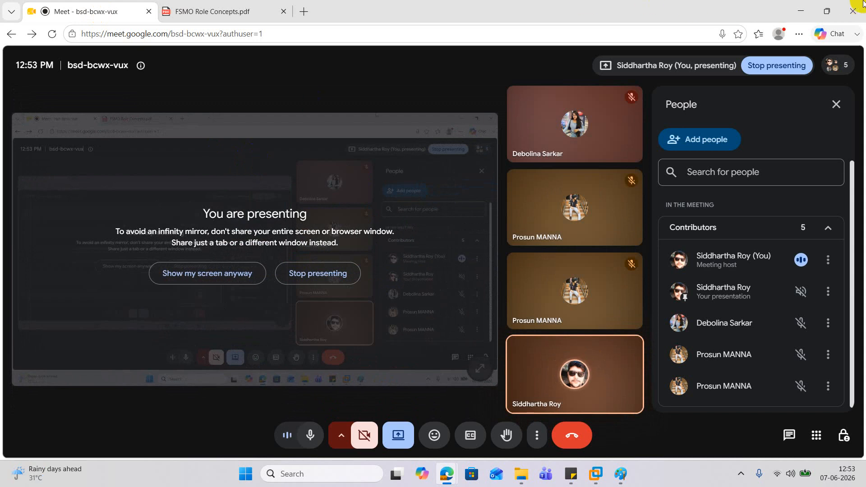
left_click(801, 11)
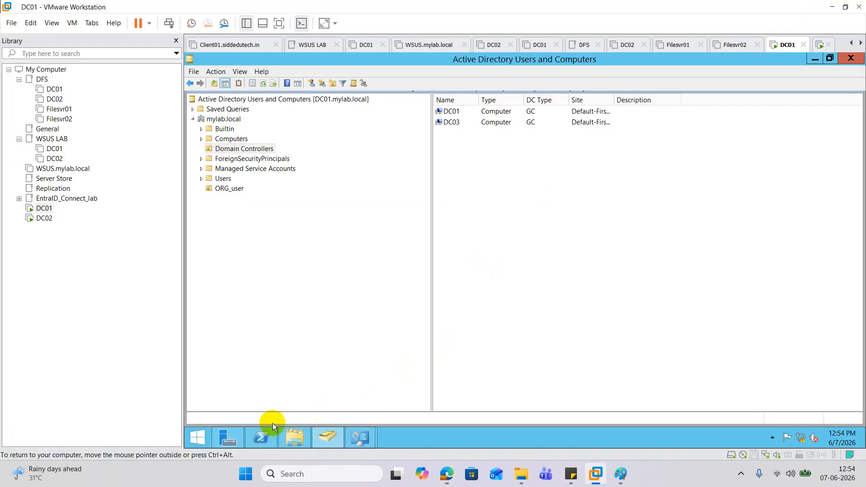
Bring up DC01's PowerShell session and clear its screen with cls
left_click(260, 432)
left_click(283, 264)
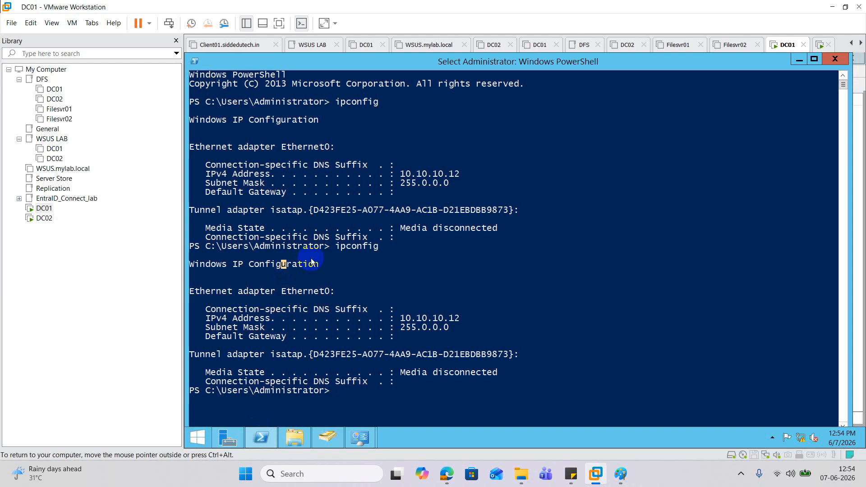
type("cls")
key("Return")
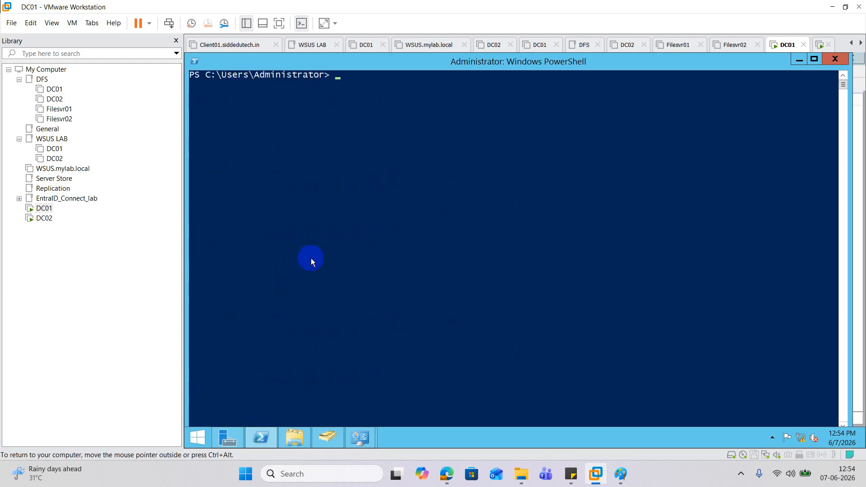
Query the domain's FSMO role holders in PowerShell with netdom query fsmo
type("netdowm query")
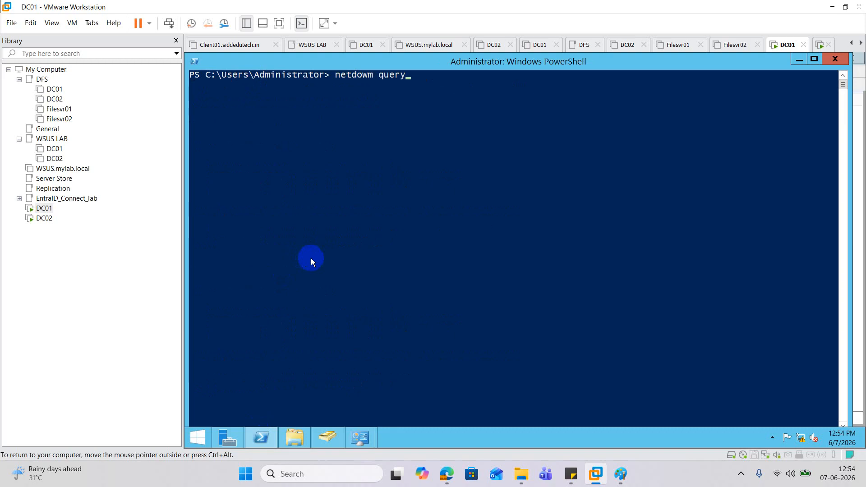
type(" fsmo")
key("Return")
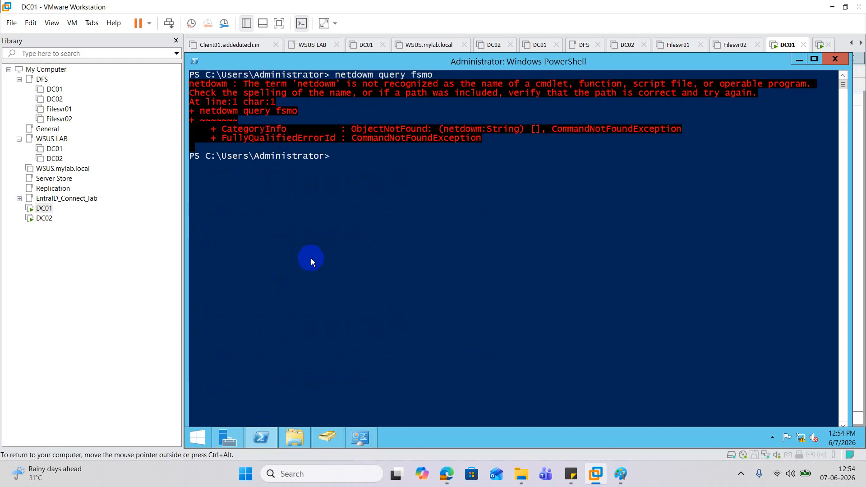
key("Up")
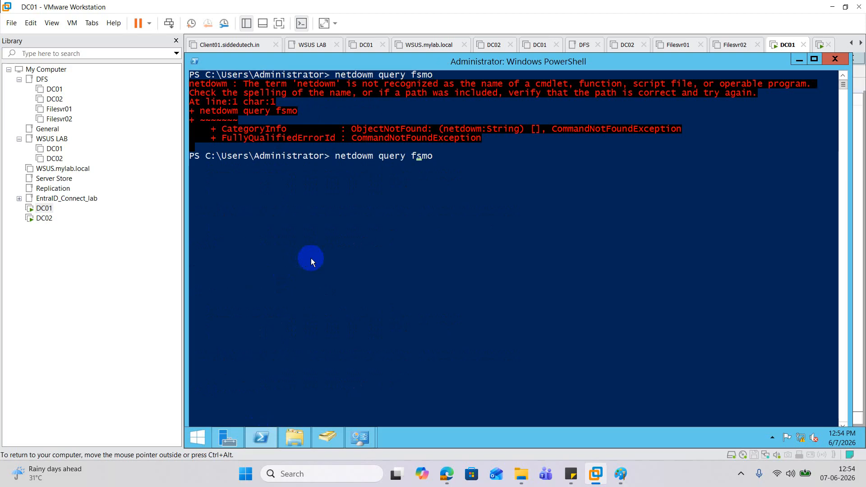
key("Left")
key("Left")
key("Left")
key("Left")
key("Left")
key("Left")
key("Left")
key("Left")
key("Left")
key("Left")
key("Left")
key("Left")
key("BackSpace")
key("Return")
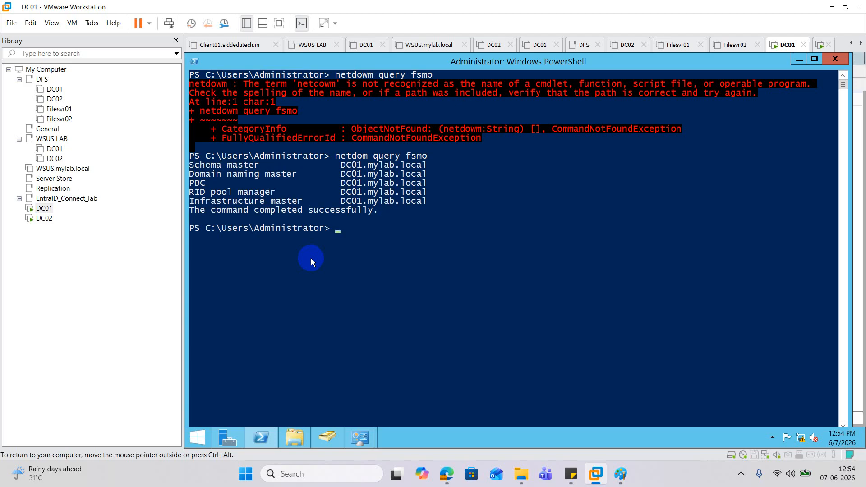
Launch dsa.msc and view mylab.local's RID, PDC and Infrastructure operations masters, then return to PowerShell
type("dsa.msc")
key("Return")
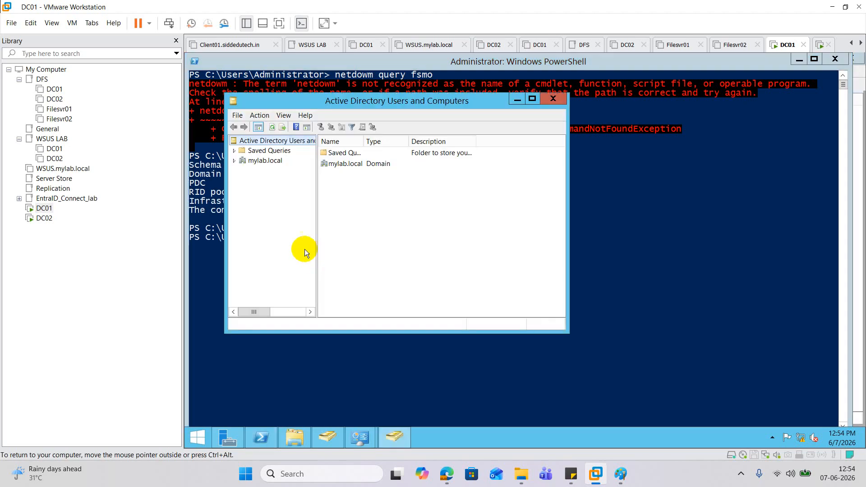
left_click(234, 160)
right_click(267, 165)
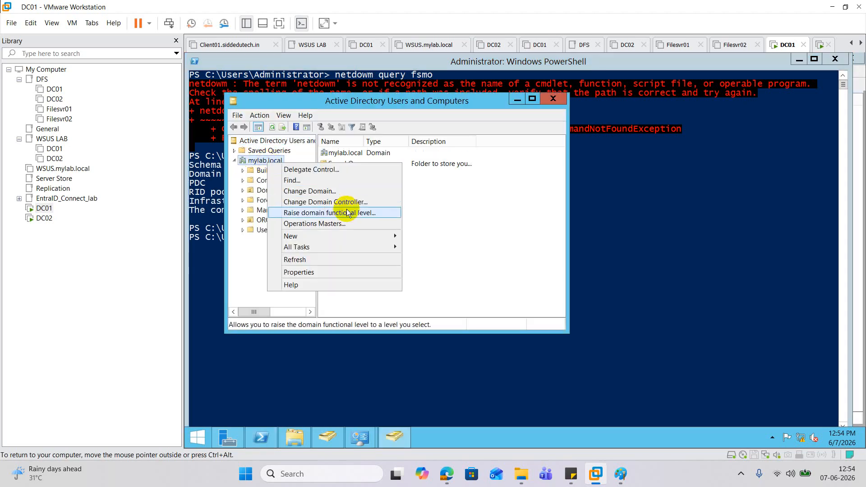
left_click(336, 223)
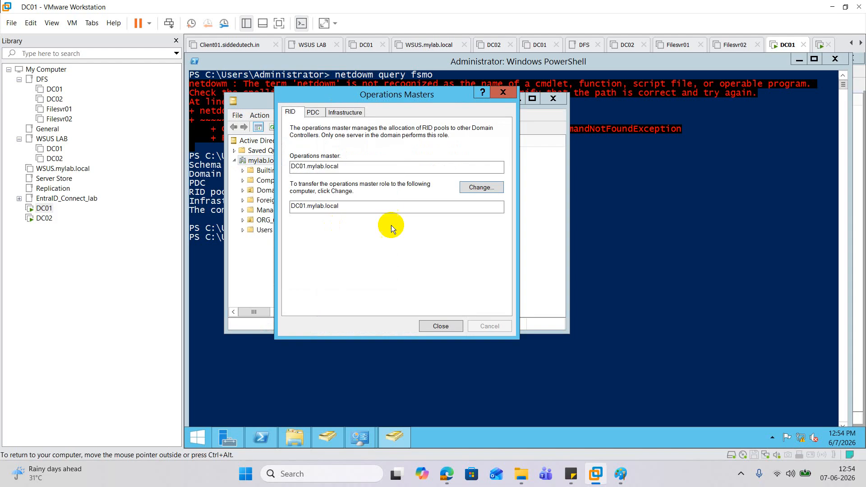
left_click(310, 113)
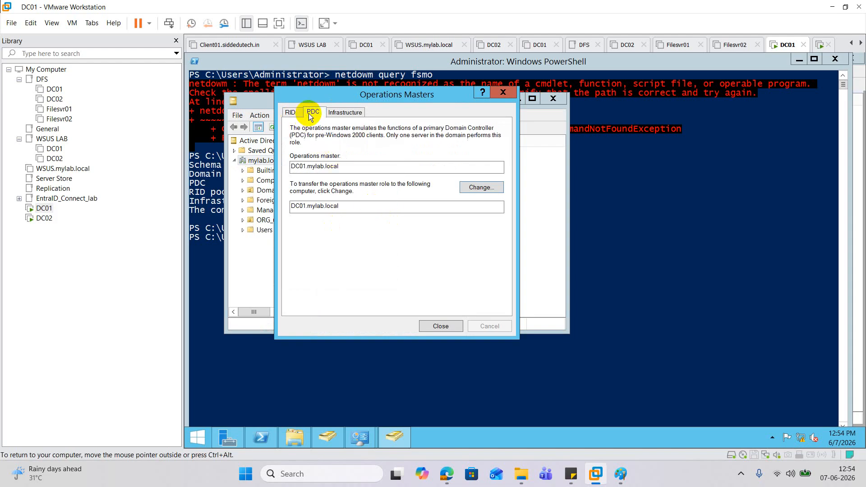
left_click(351, 114)
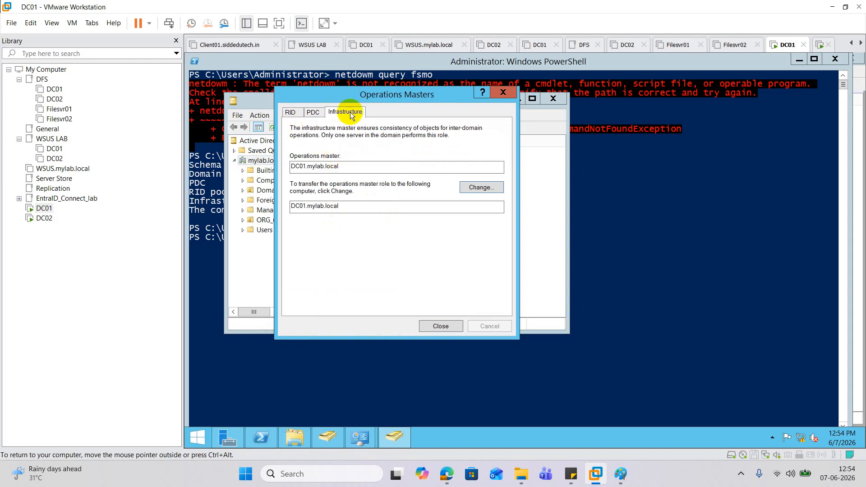
left_click(498, 103)
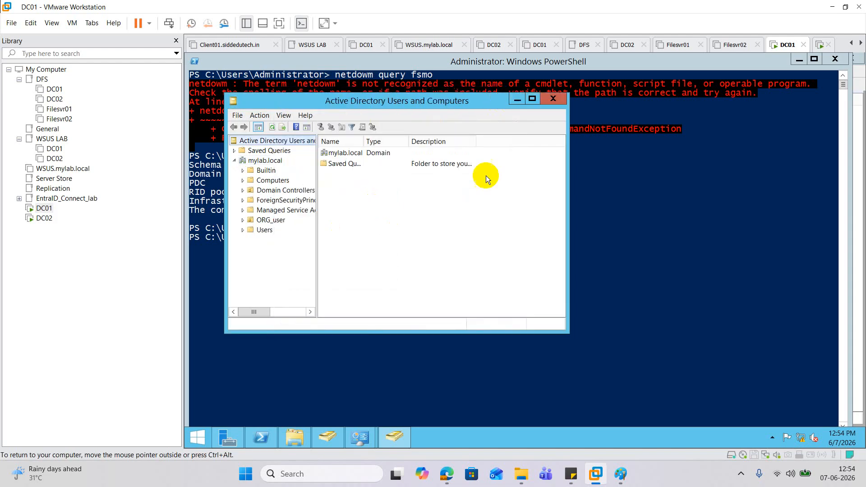
left_click(318, 364)
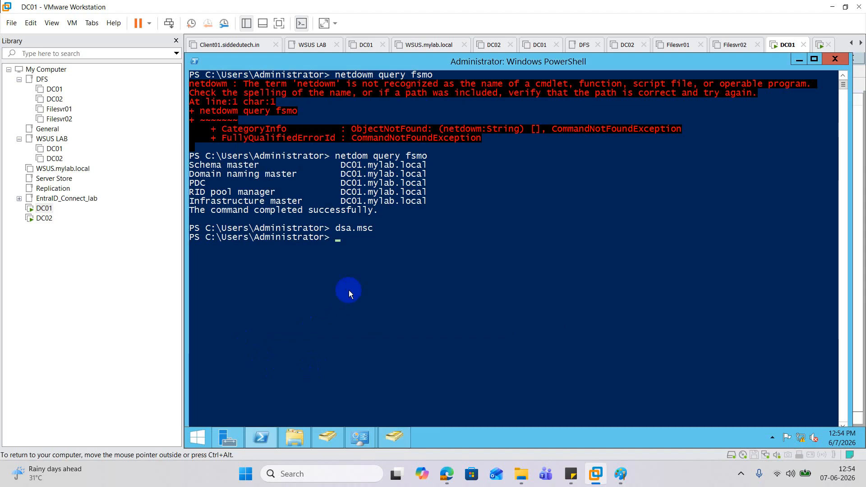
Register the Active Directory Schema library from an administrator Command Prompt with regsvr32 schmmgmt.dll, and dismiss the confirmation
right_click(198, 436)
left_click(291, 356)
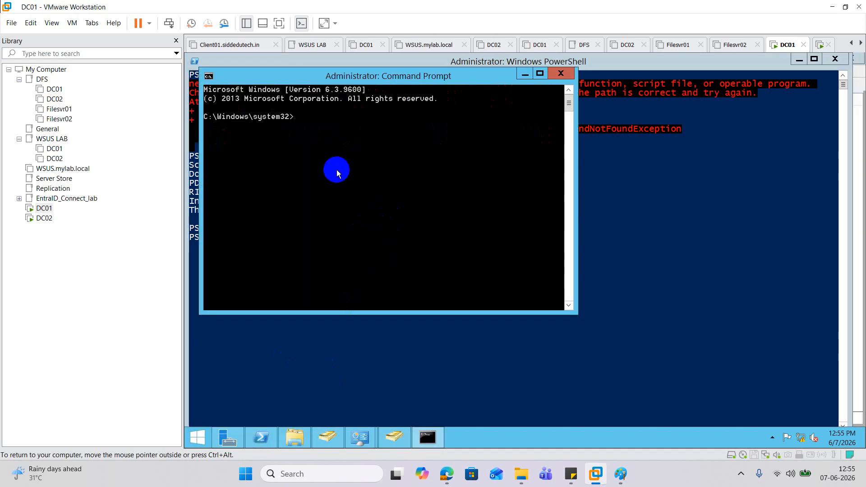
type("regsvr")
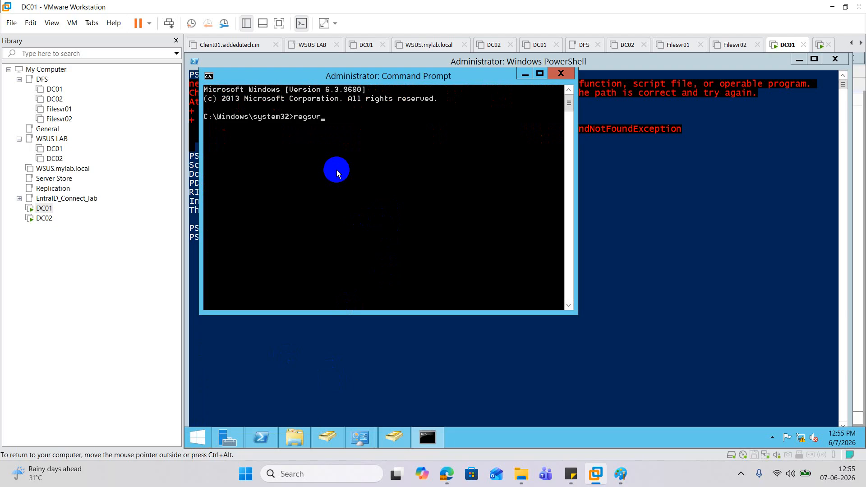
type("32 schmmgmt.dll")
key("Return")
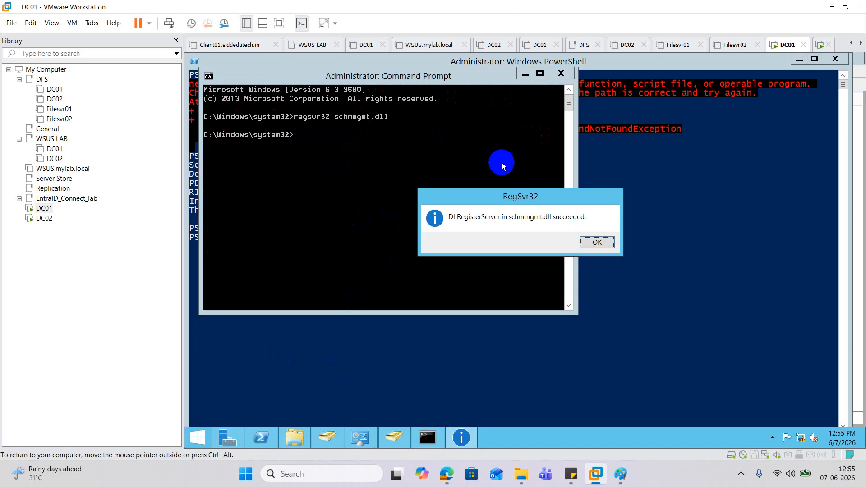
left_click(597, 243)
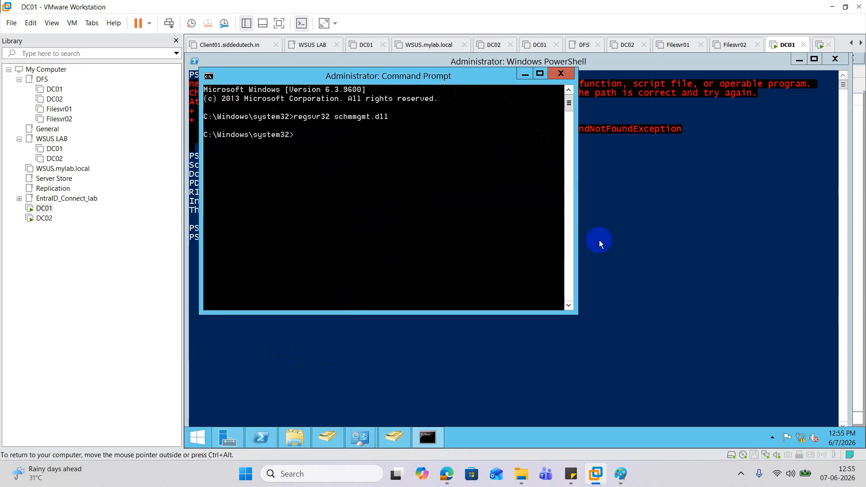
Launch mmc and add the Active Directory Schema snap-in to the empty console
type("mmc")
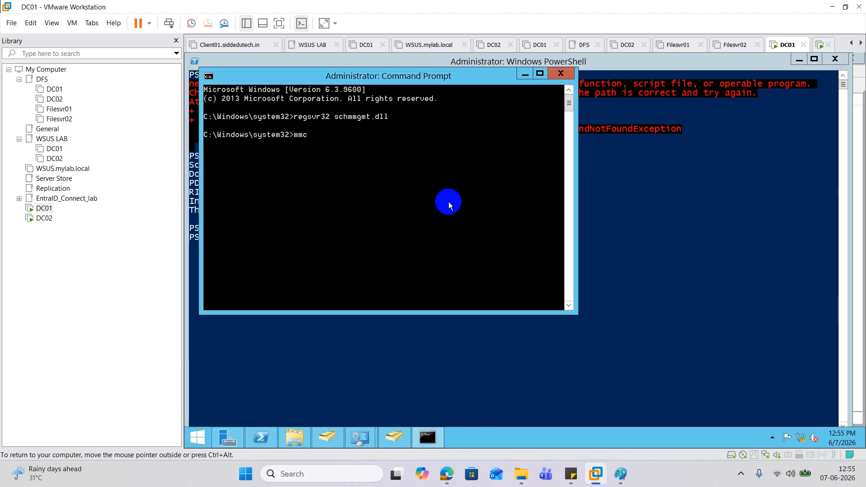
key("Return")
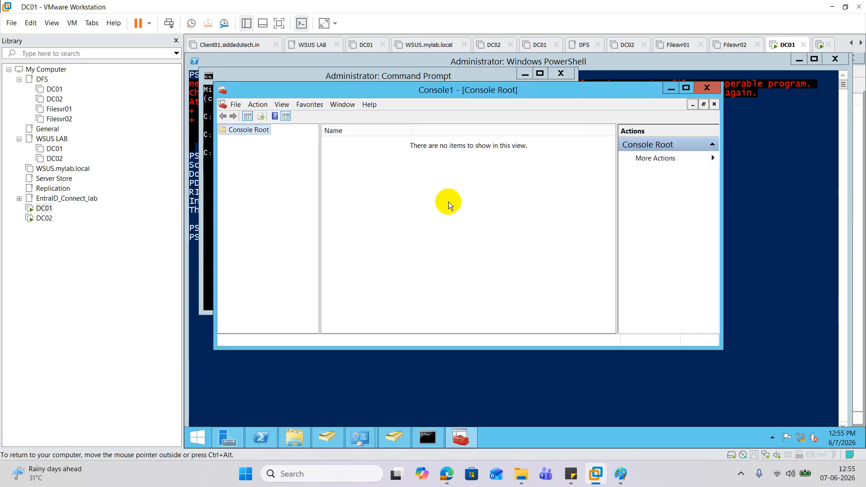
left_click(236, 105)
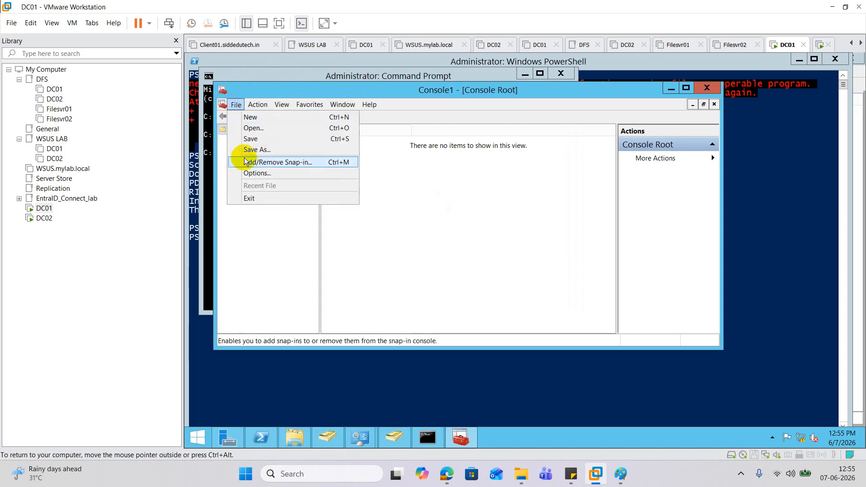
left_click(245, 160)
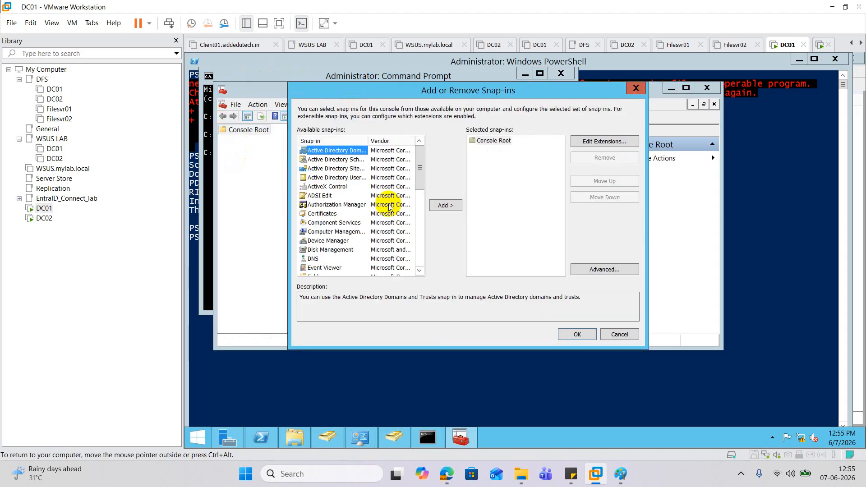
double_click(369, 141)
left_click(357, 159)
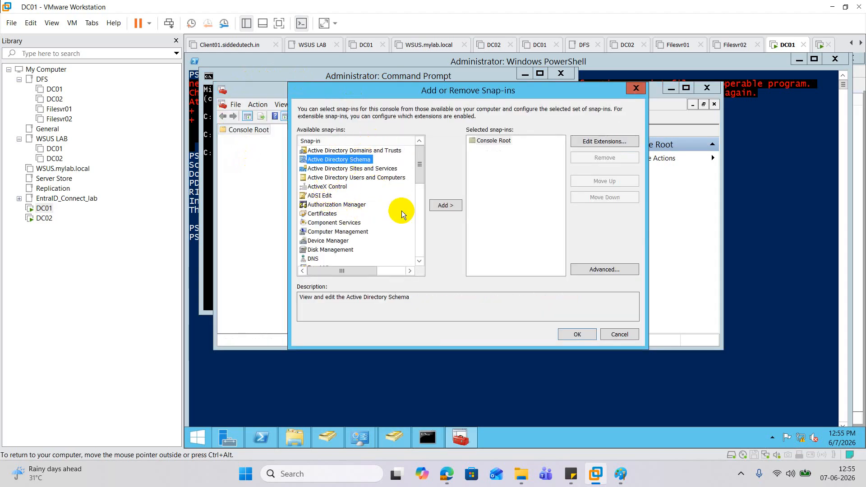
left_click(443, 206)
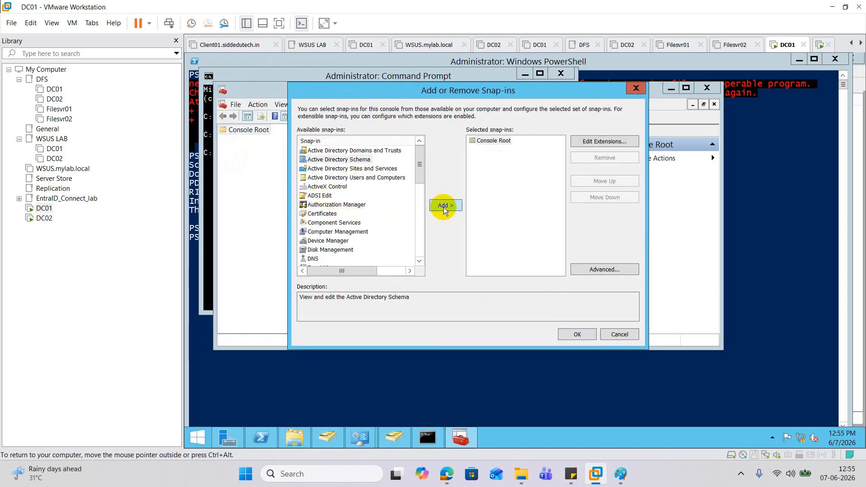
left_click(567, 339)
Expand the Active Directory Schema node and view its schema operations master settings
left_click(223, 139)
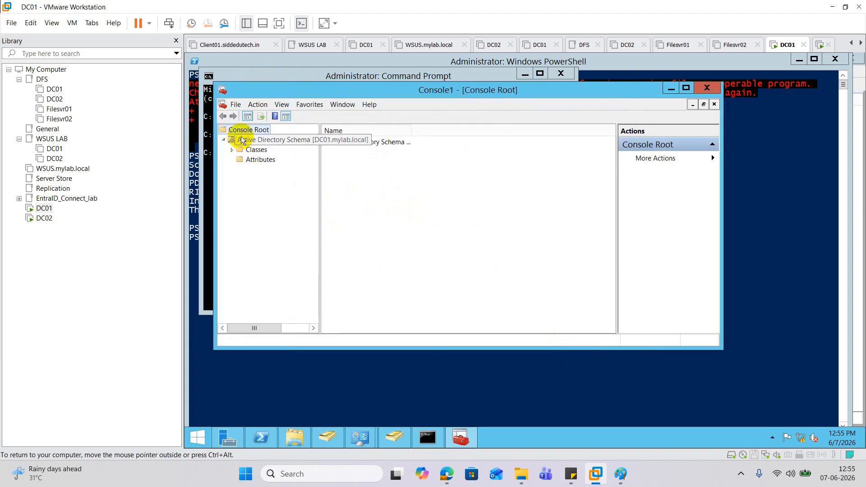
right_click(240, 139)
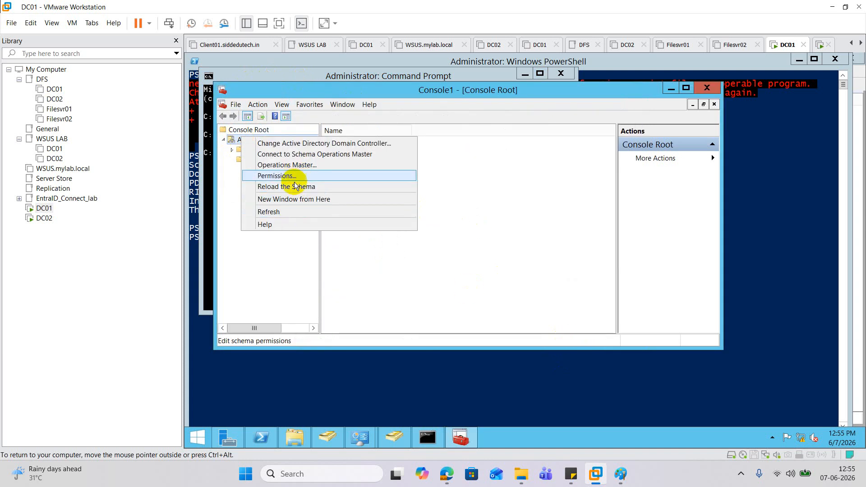
left_click(293, 167)
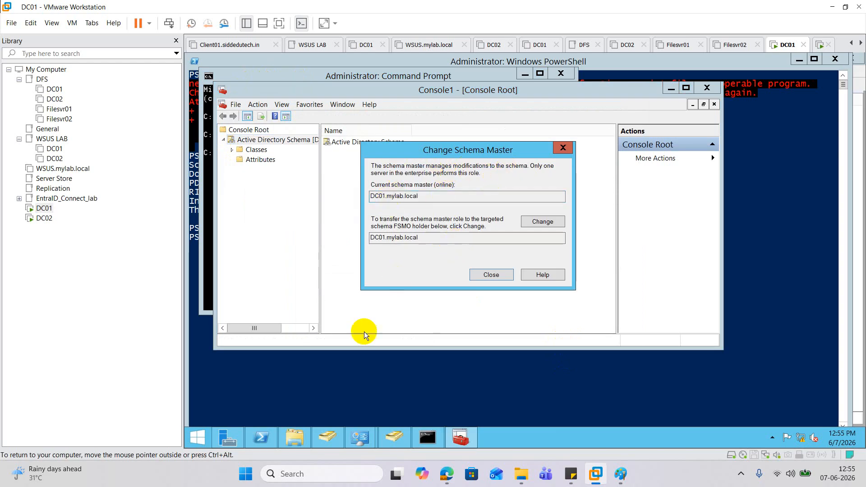
Launch domain.msc from PowerShell and view the domain naming operations master in Active Directory Domains and Trusts
left_click(366, 367)
left_click(382, 306)
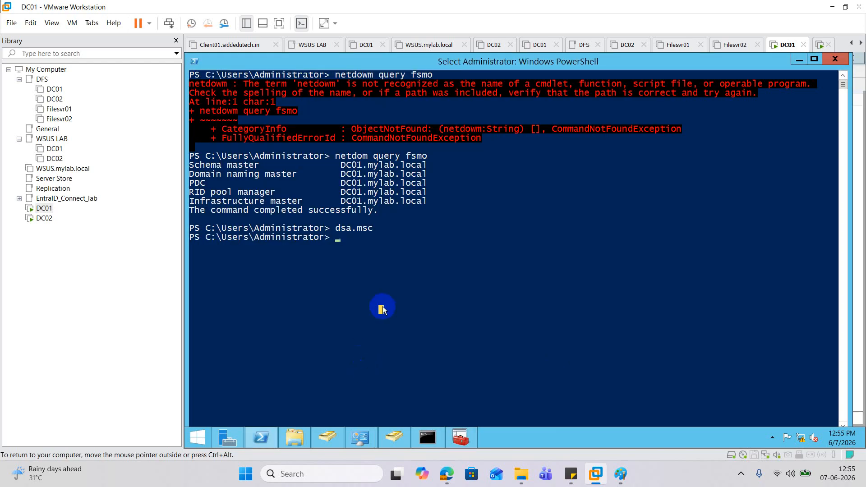
type("domain")
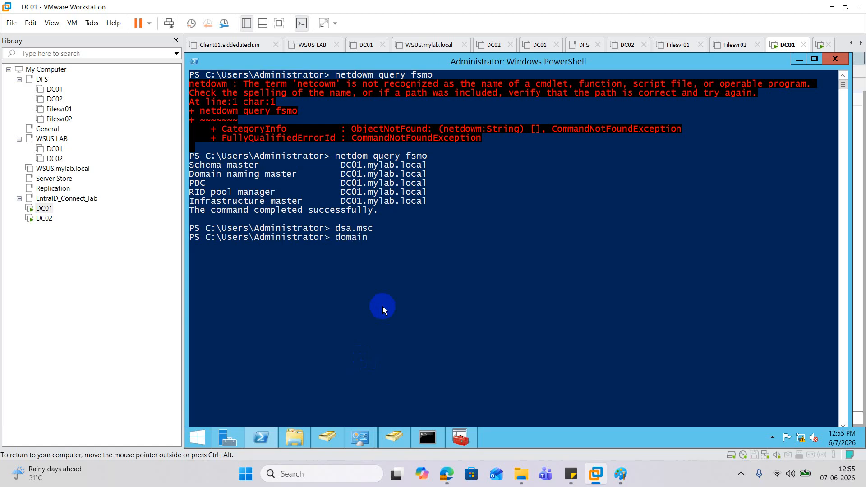
type(".msc")
key("Return")
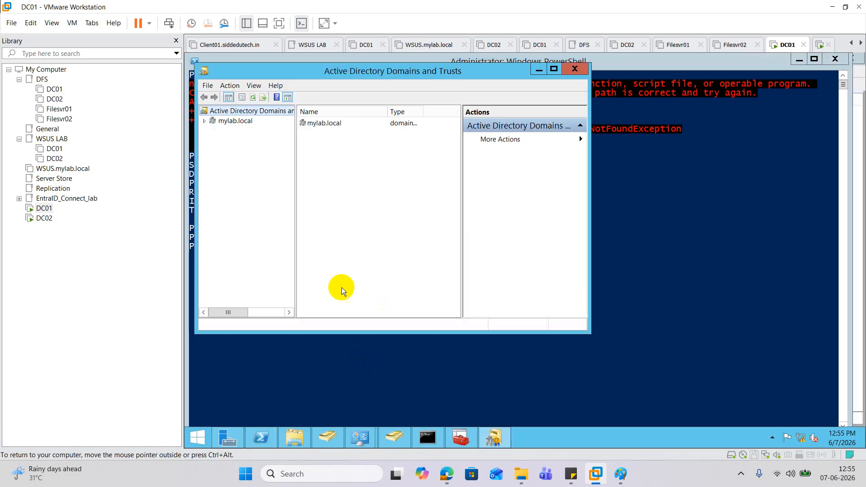
right_click(234, 121)
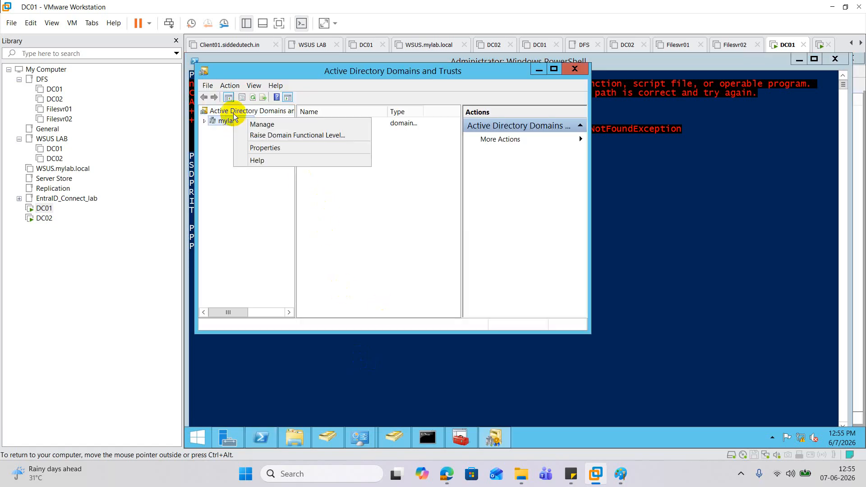
right_click(235, 110)
left_click(273, 137)
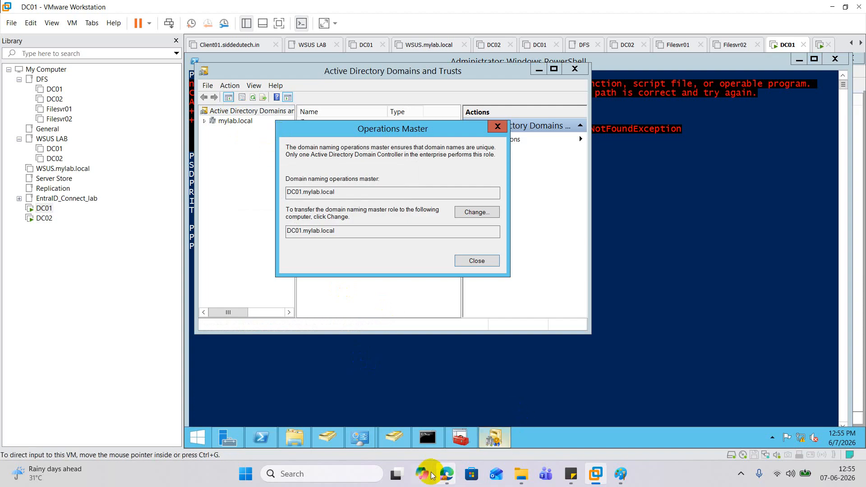
Switch to Edge and bring up the Google Meet call
mouse_move(447, 473)
left_click(378, 419)
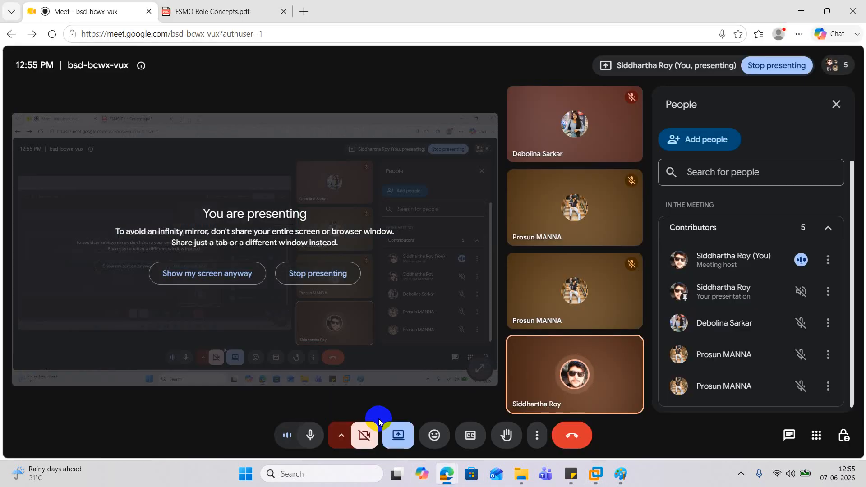